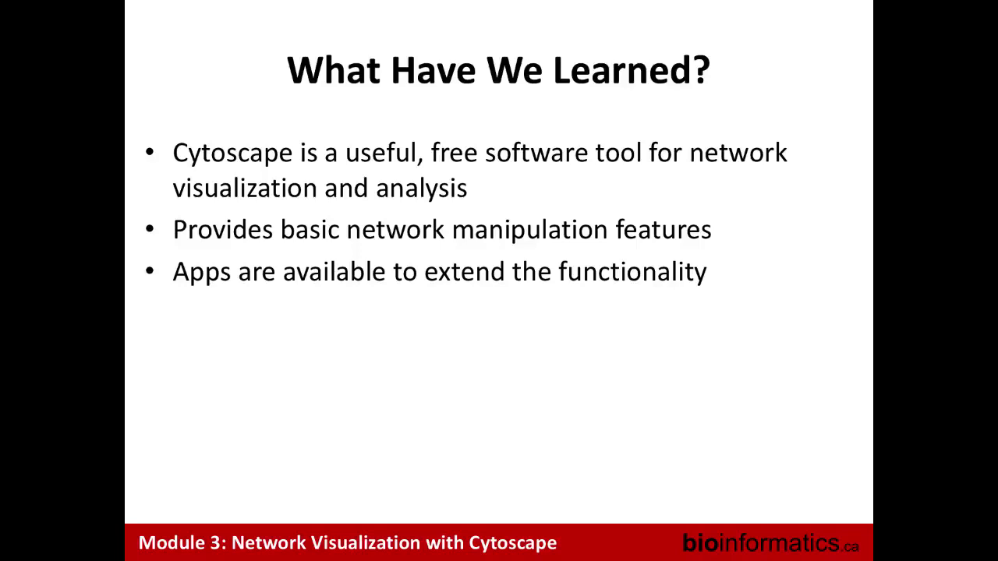
Leave the slide show, switch to Cytoscape with the galFiltered.cys session, and reposition its window
key("Right")
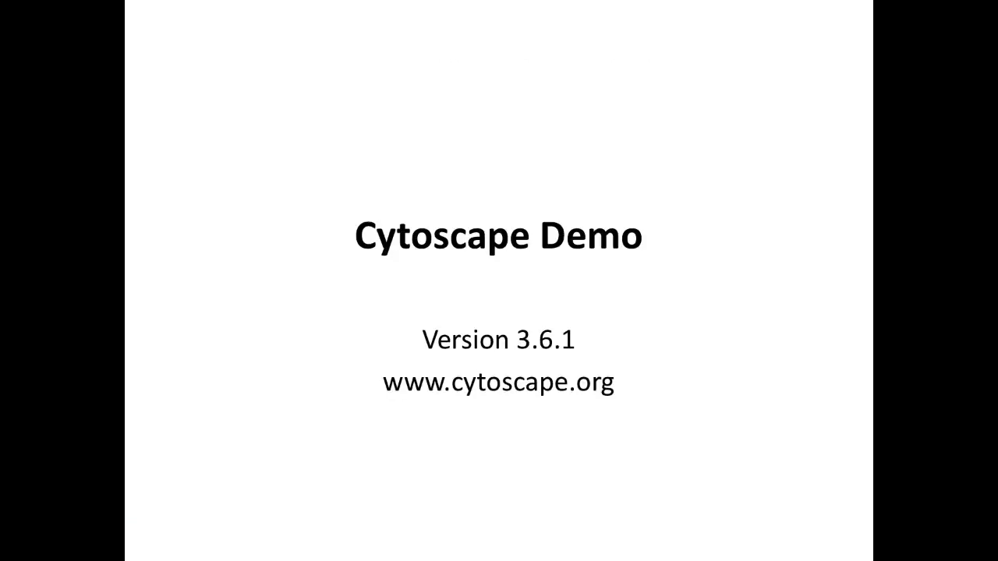
key("alt+Tab")
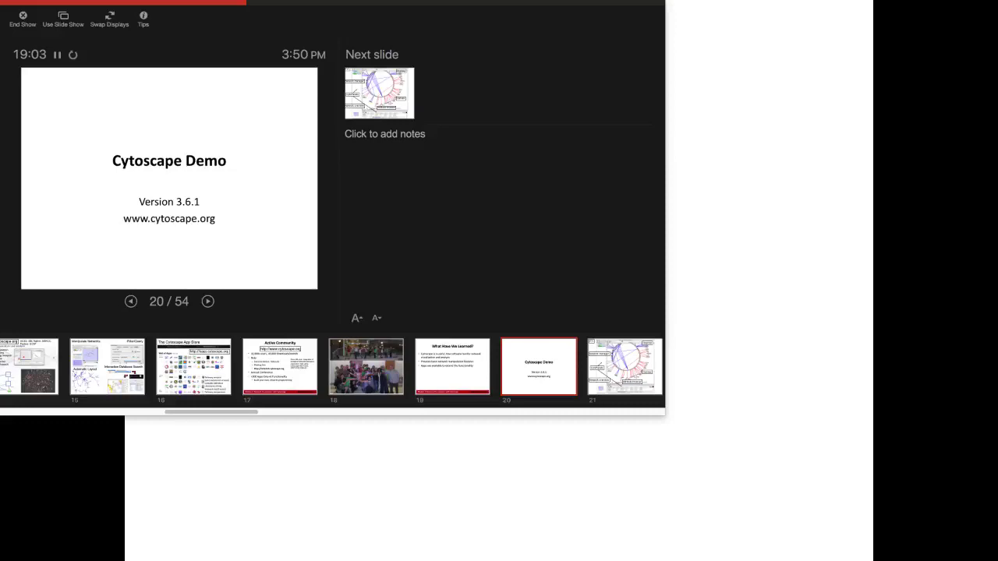
key("Escape")
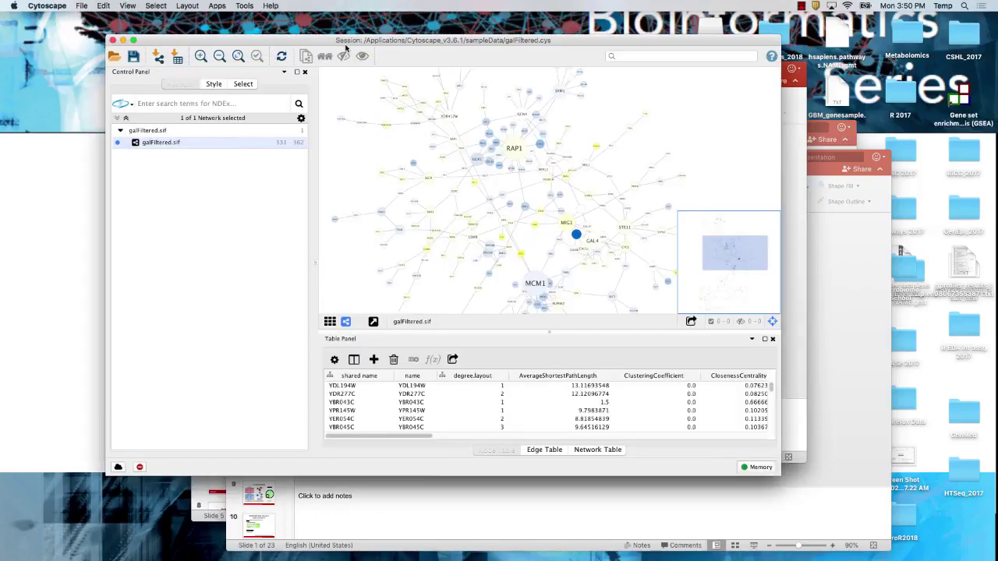
left_click(356, 54)
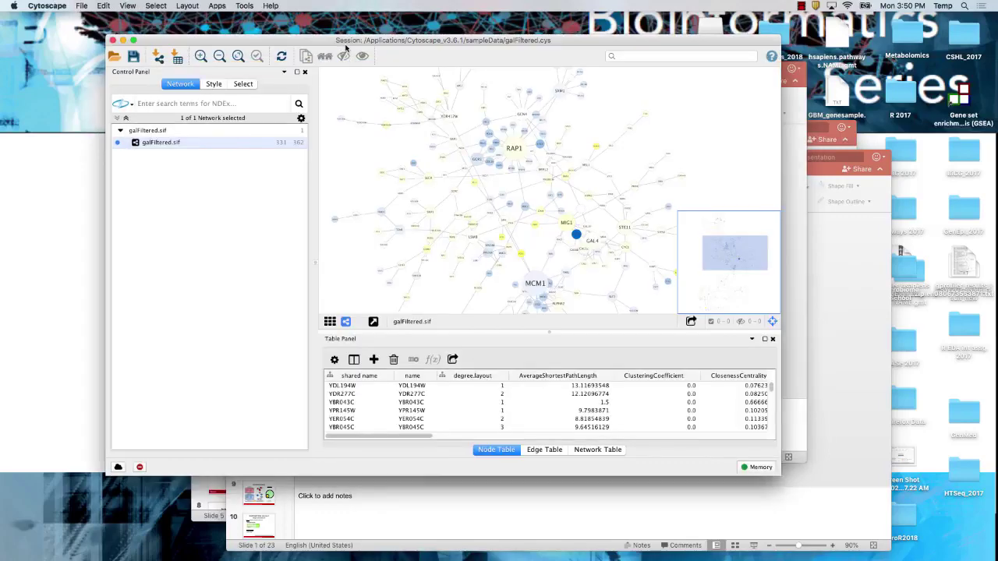
left_click_drag(341, 45, 271, 37)
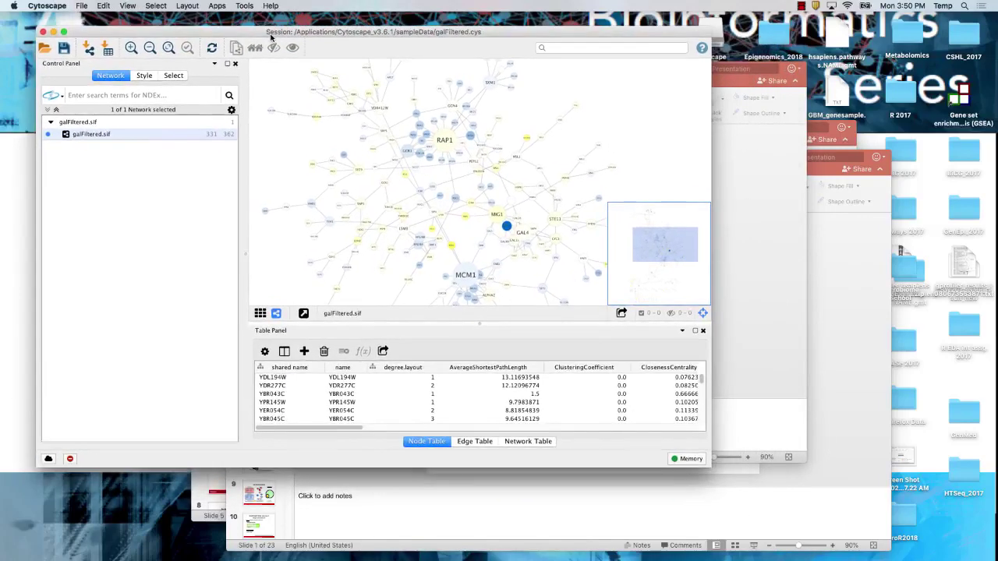
Enlarge the Cytoscape window to fill the screen while keeping the application's menu bar and title bar available
left_click(64, 32)
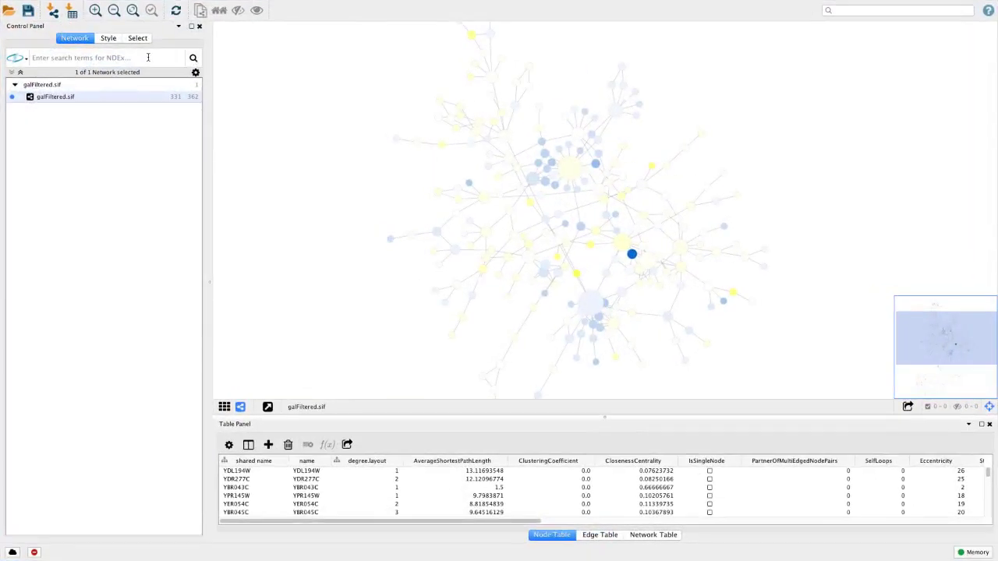
scroll(381, 201, "down", 5)
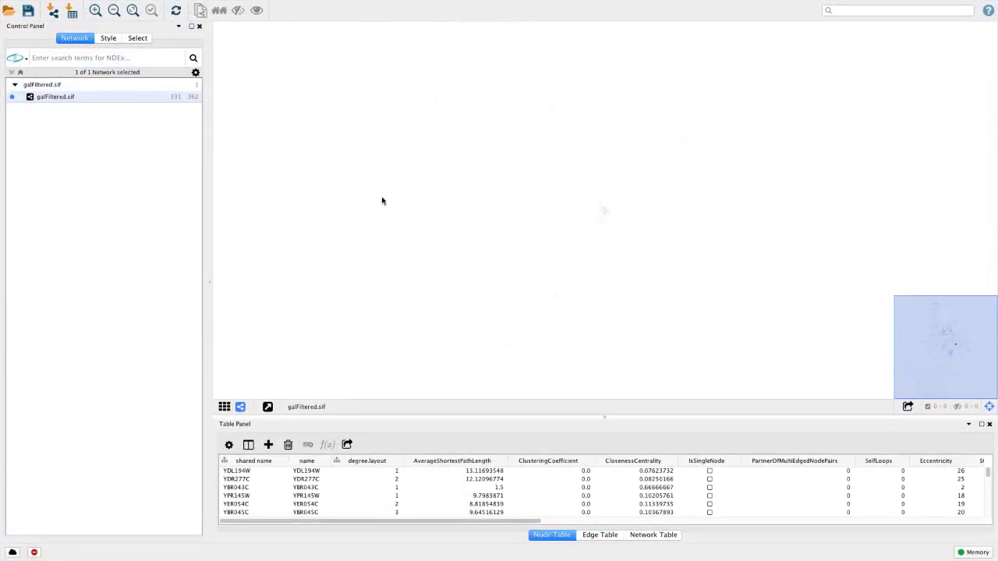
scroll(382, 201, "up", 10)
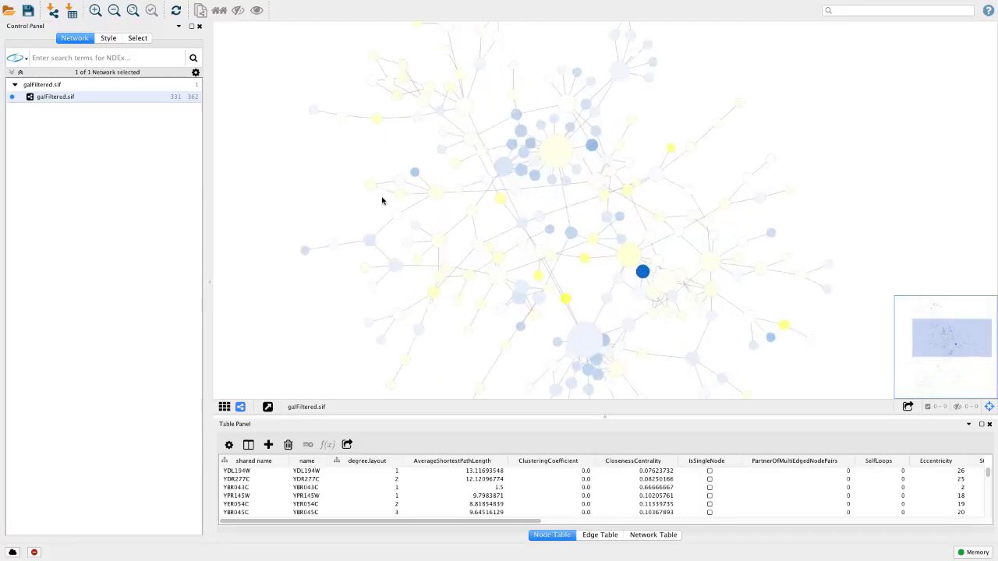
scroll(382, 201, "down", 2)
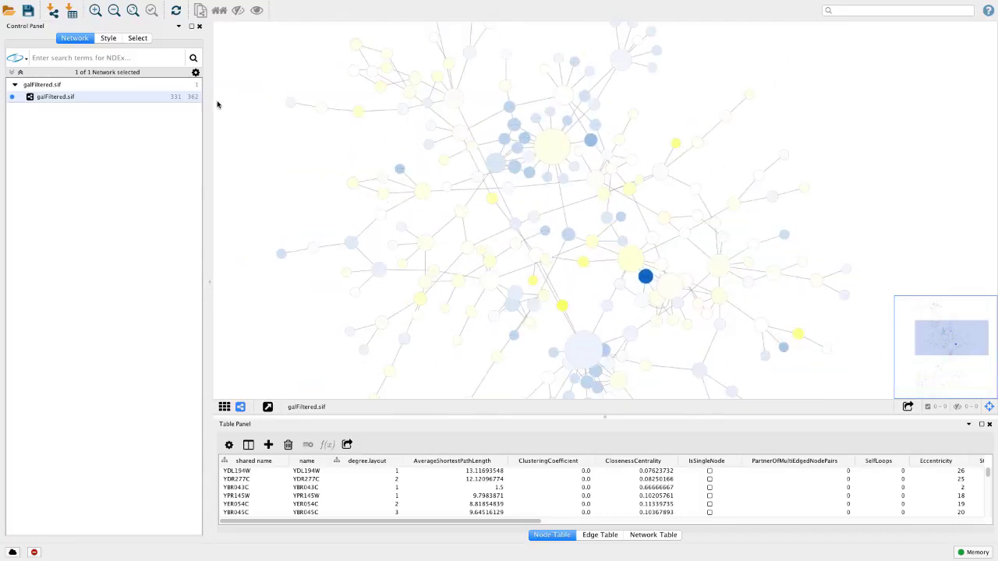
mouse_move(95, 3)
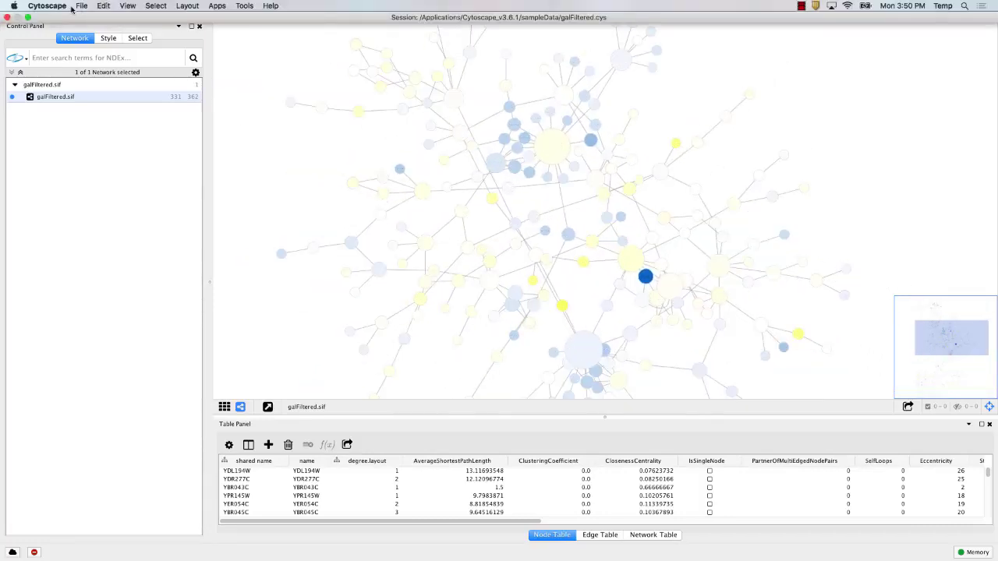
left_click(28, 16)
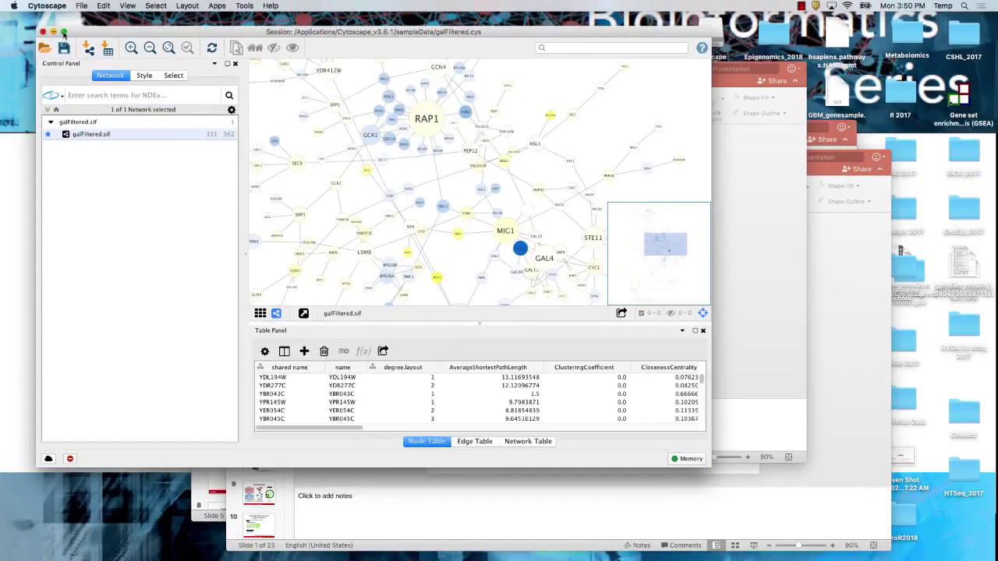
left_click(64, 32)
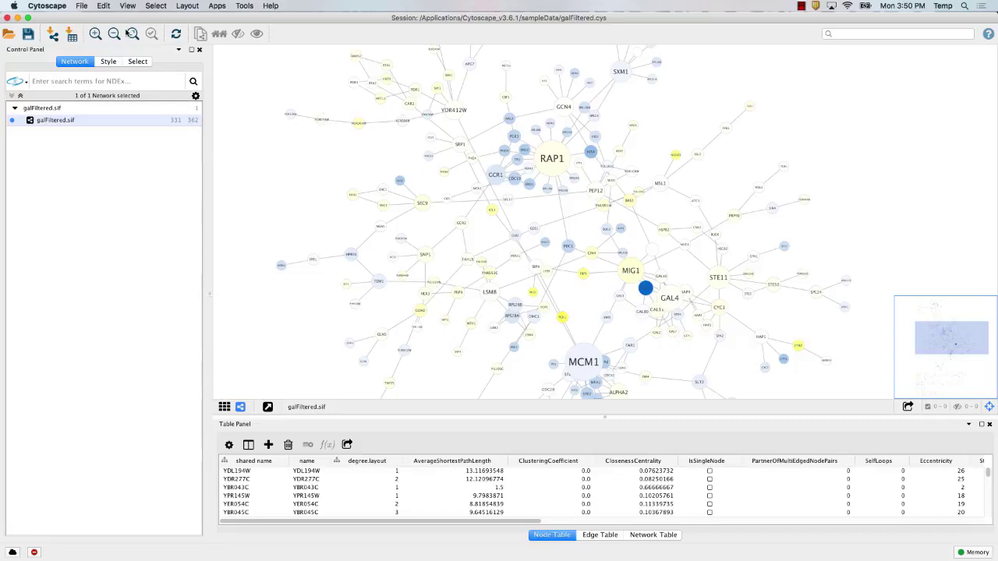
Start opening a session, accept discarding the current one, and select galFiltered.cys in the sampleData folder
left_click(82, 7)
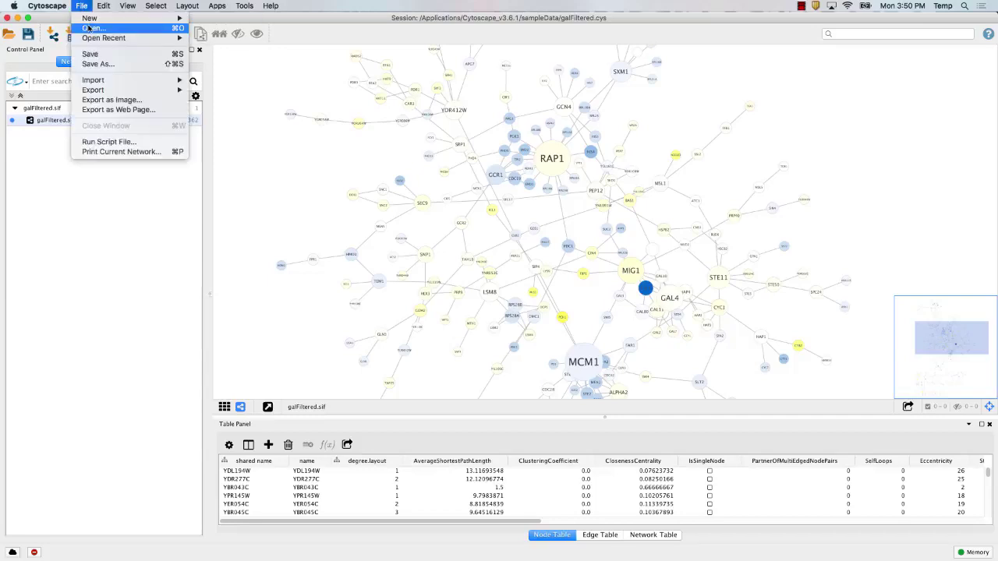
left_click(88, 28)
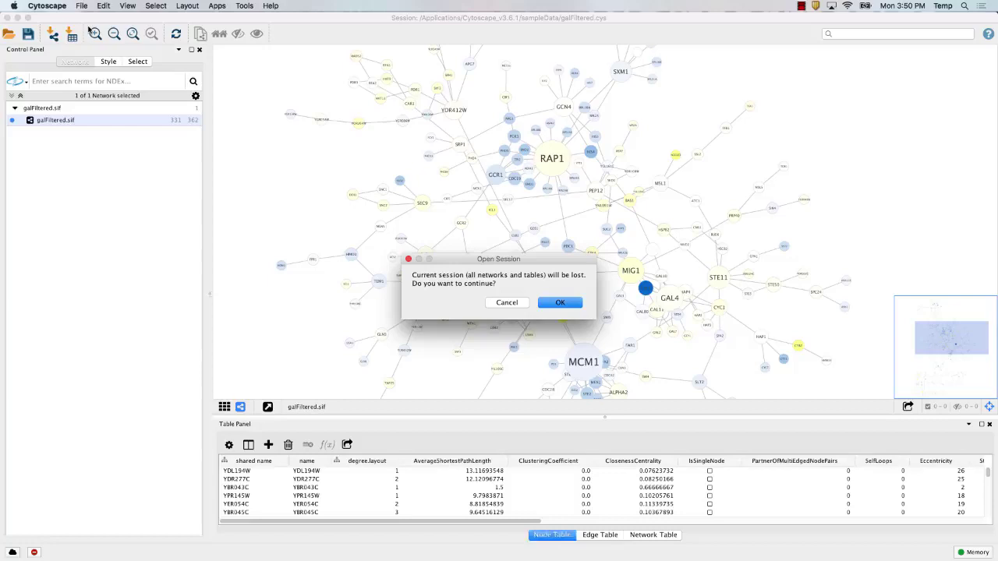
left_click(555, 304)
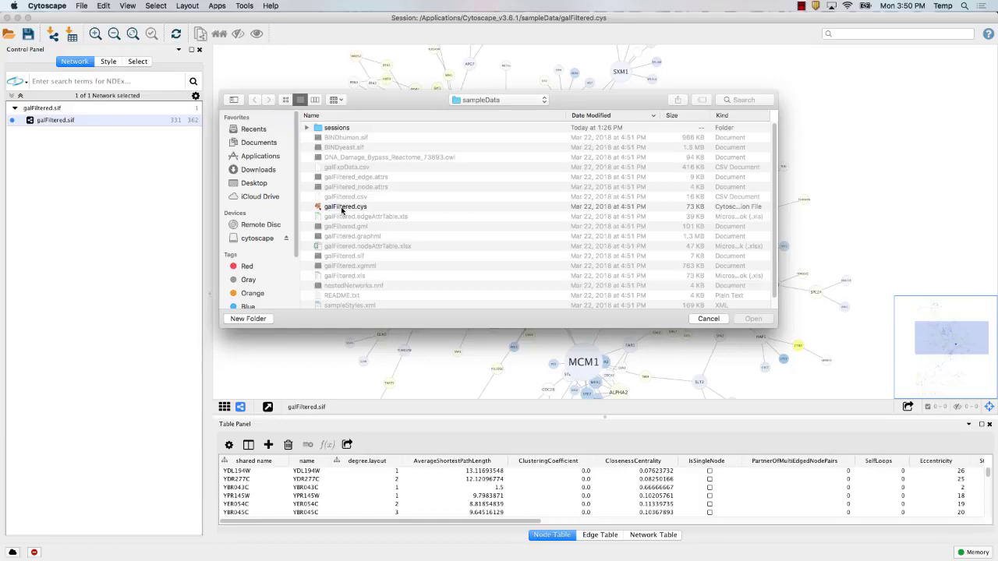
left_click(342, 209)
Browse up from sampleData through the Cytoscape_v3.6.1 folder to the Applications folder
left_click(478, 104)
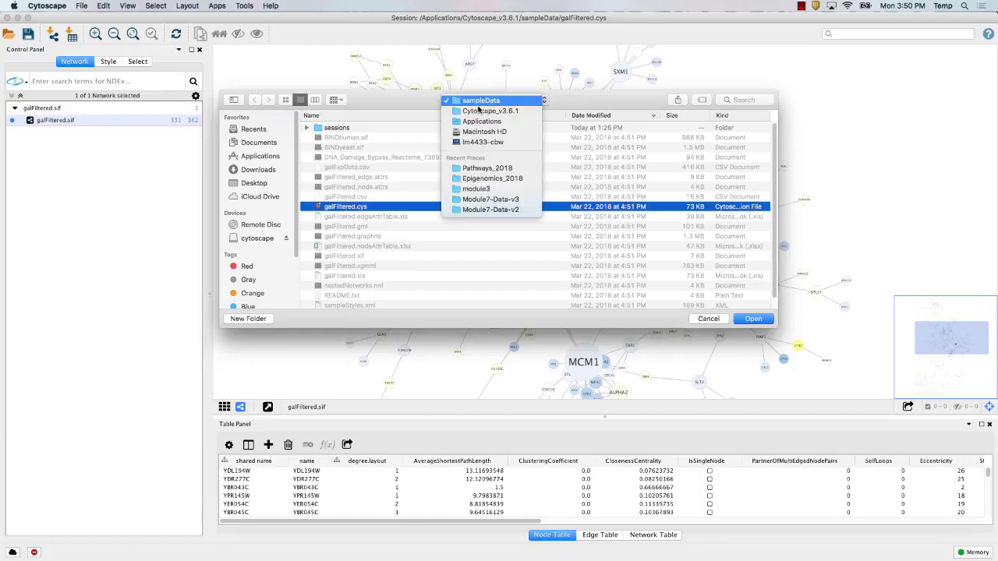
left_click(479, 111)
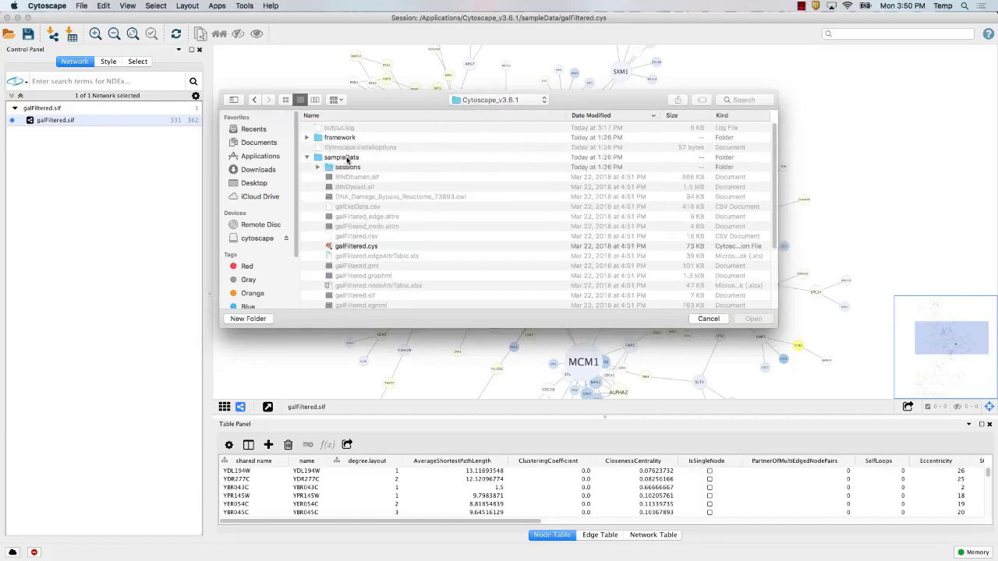
left_click(470, 115)
left_click(470, 104)
left_click(472, 111)
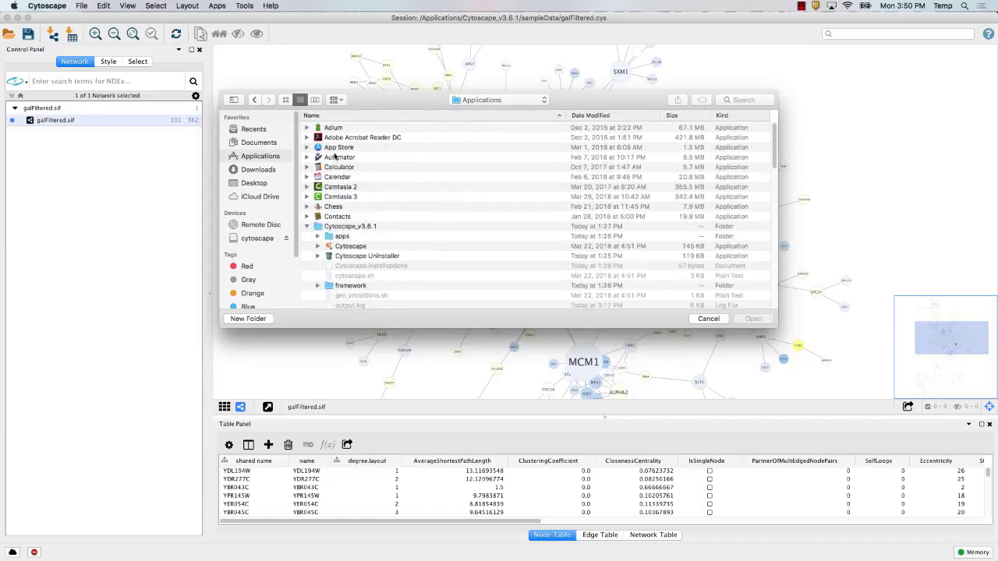
Locate galFiltered.cys under Applications in the sampleData folder of Cytoscape_v3.6.1, select it, and cancel opening a session
scroll(325, 268, "up", 1)
scroll(325, 267, "down", 1)
scroll(452, 234, "down", 3)
scroll(637, 240, "down", 3)
scroll(637, 241, "up", 2)
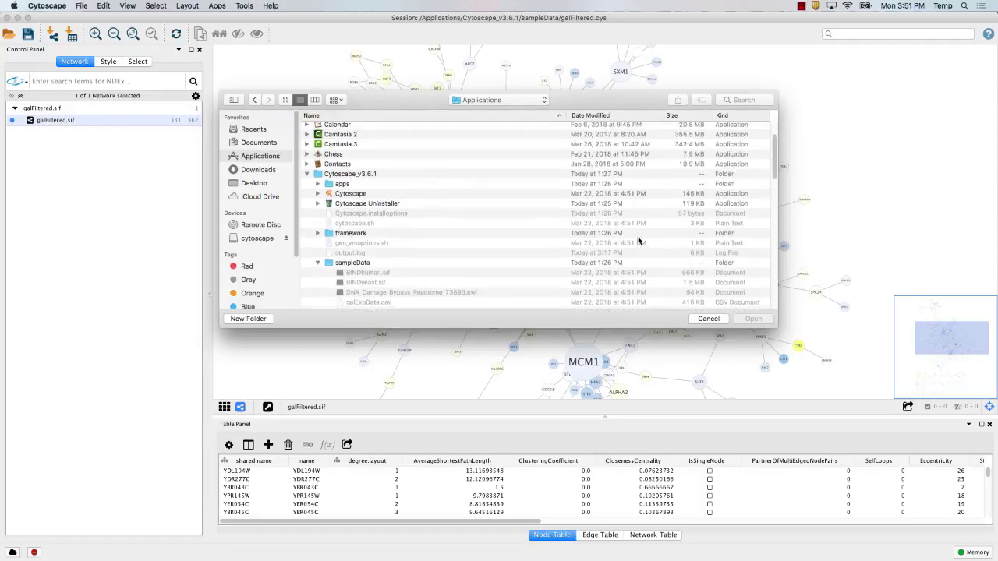
left_click(351, 176)
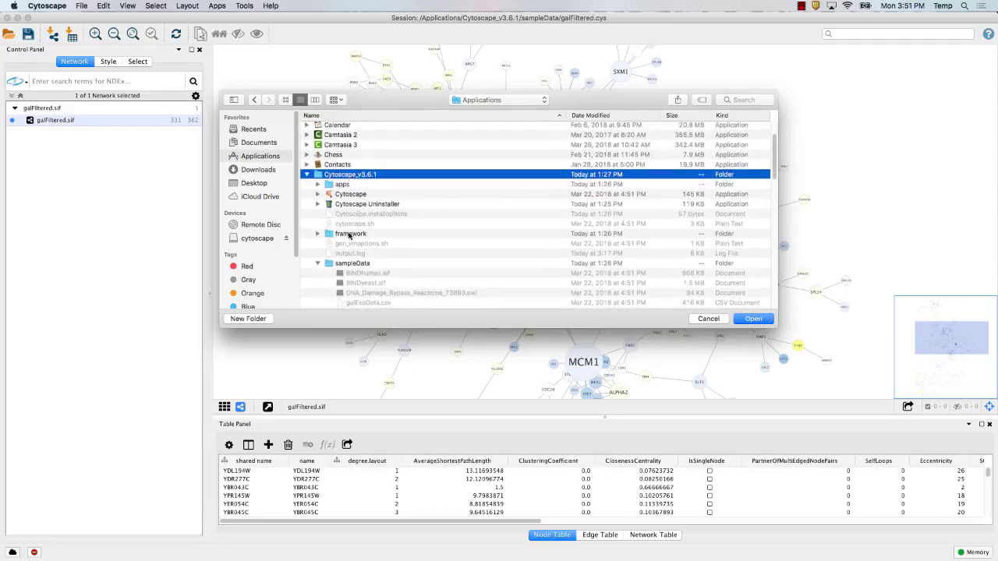
left_click(343, 263)
scroll(341, 265, "up", 1)
scroll(339, 265, "down", 2)
scroll(341, 265, "down", 5)
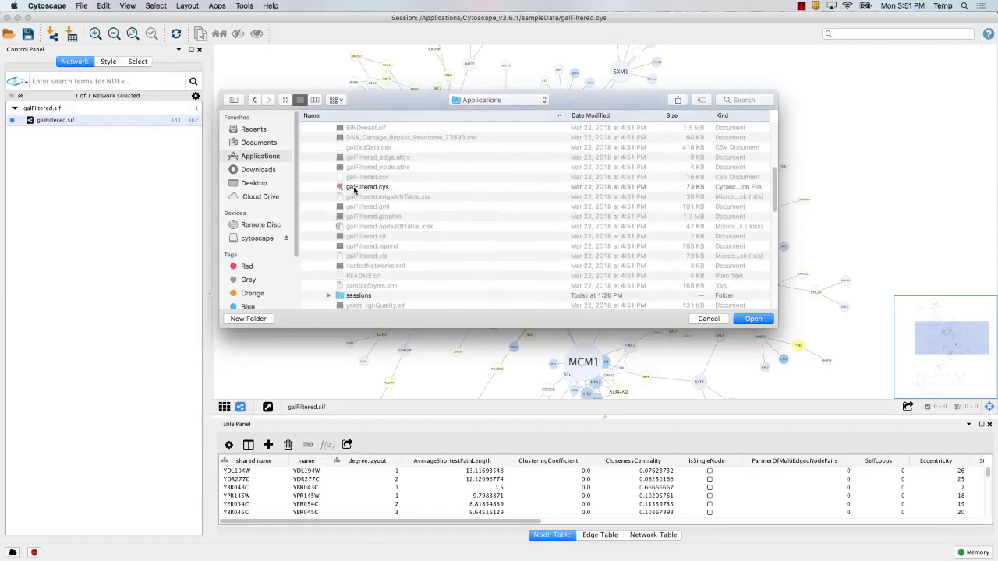
left_click(354, 189)
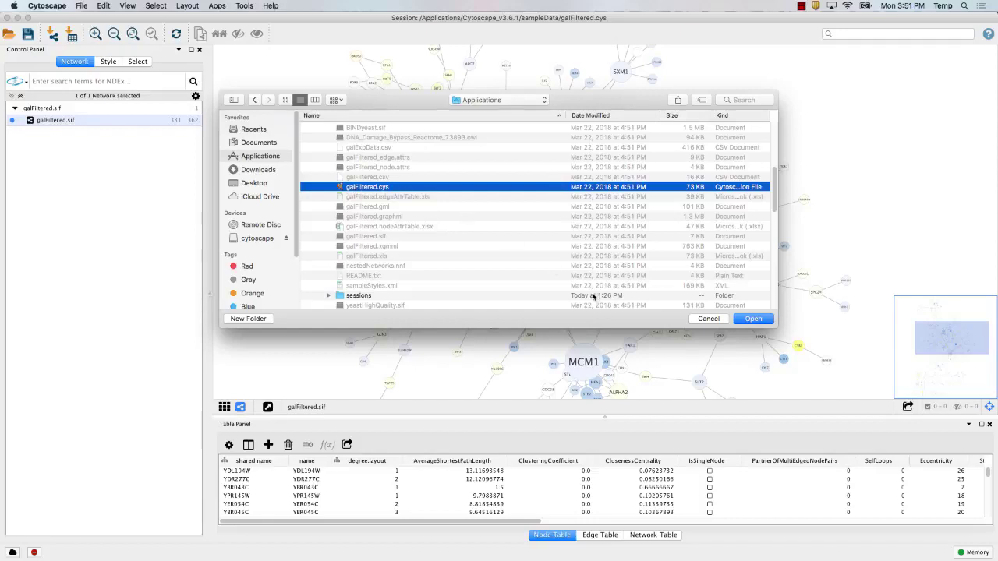
left_click(710, 319)
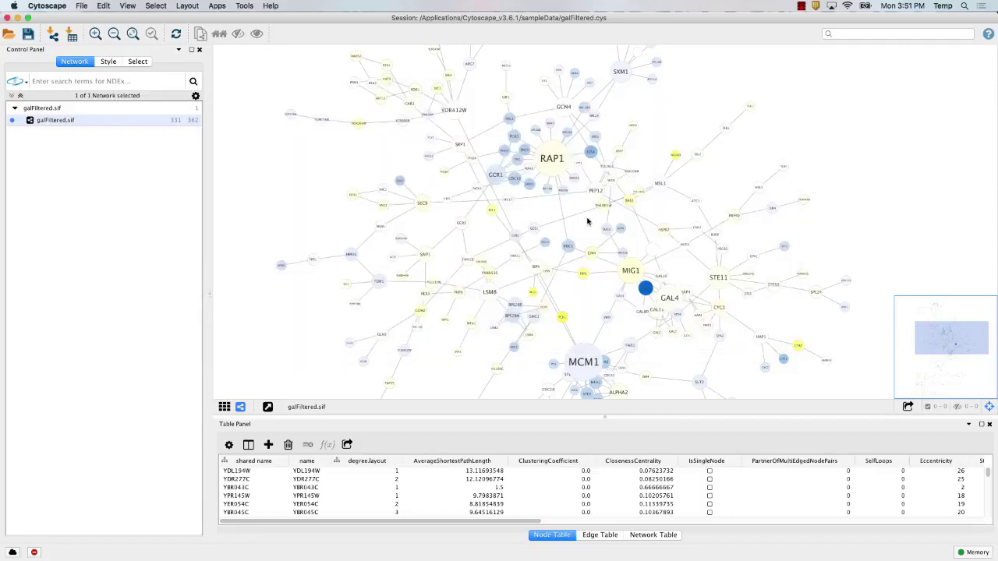
Nudge the RAP1 node and the neighbouring RPL18A node in the galFiltered network
scroll(550, 180, "down", 2)
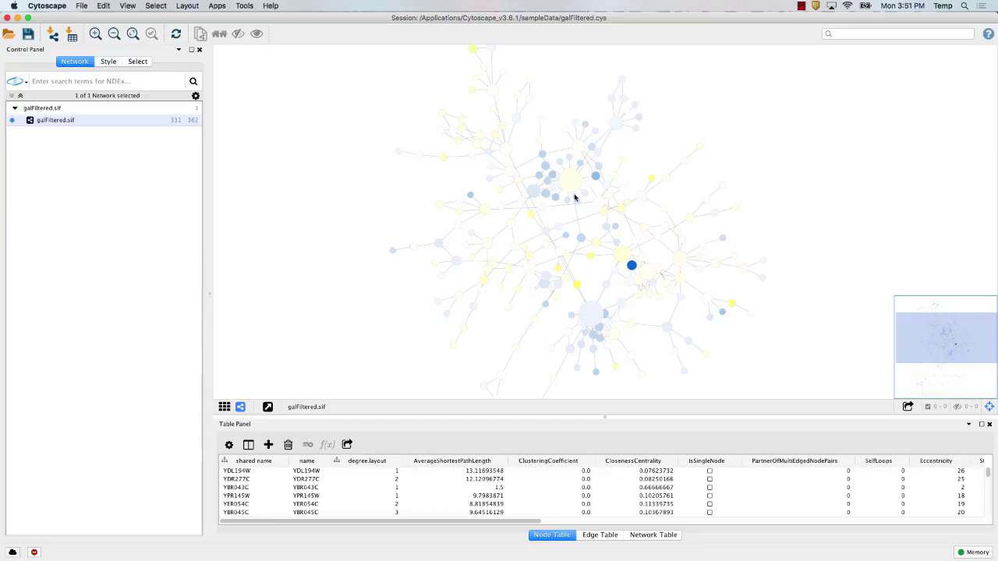
scroll(575, 197, "up", 5)
scroll(574, 197, "up", 3)
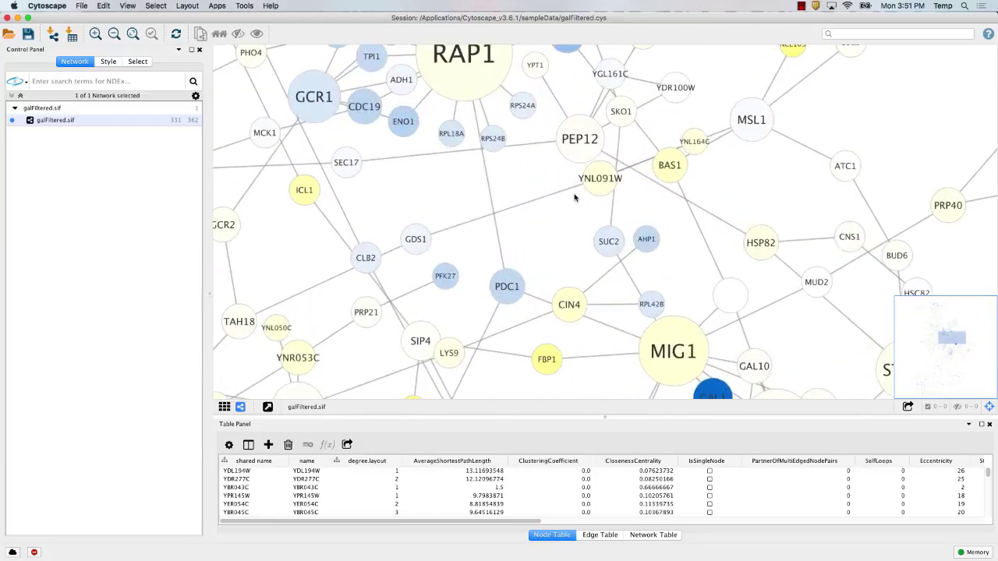
left_click(511, 108)
left_click_drag(510, 107, 503, 97)
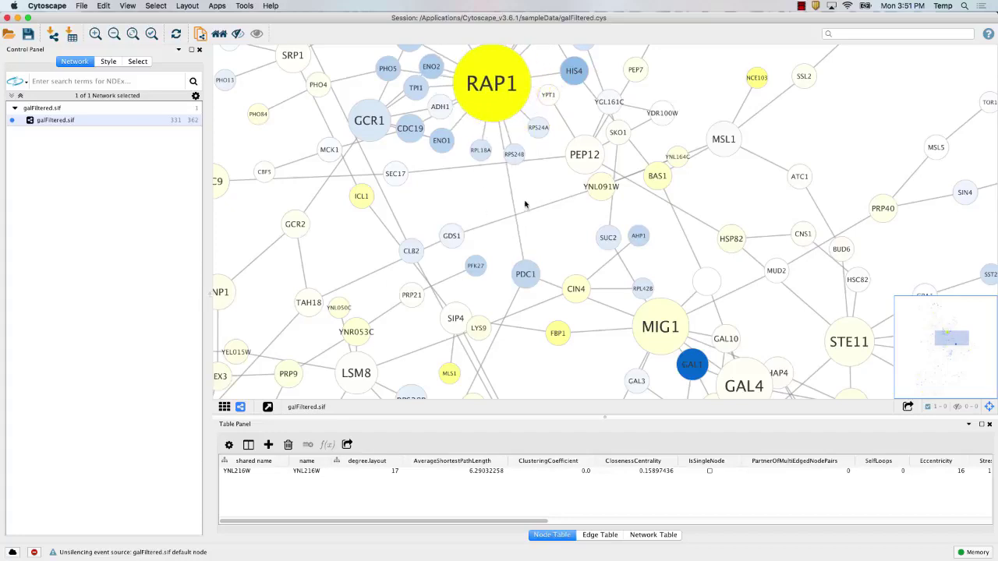
left_click_drag(550, 197, 603, 312)
mouse_move(527, 252)
left_mouse_down()
mouse_move(481, 298)
mouse_move(468, 298)
mouse_move(535, 268)
mouse_move(531, 257)
left_mouse_up()
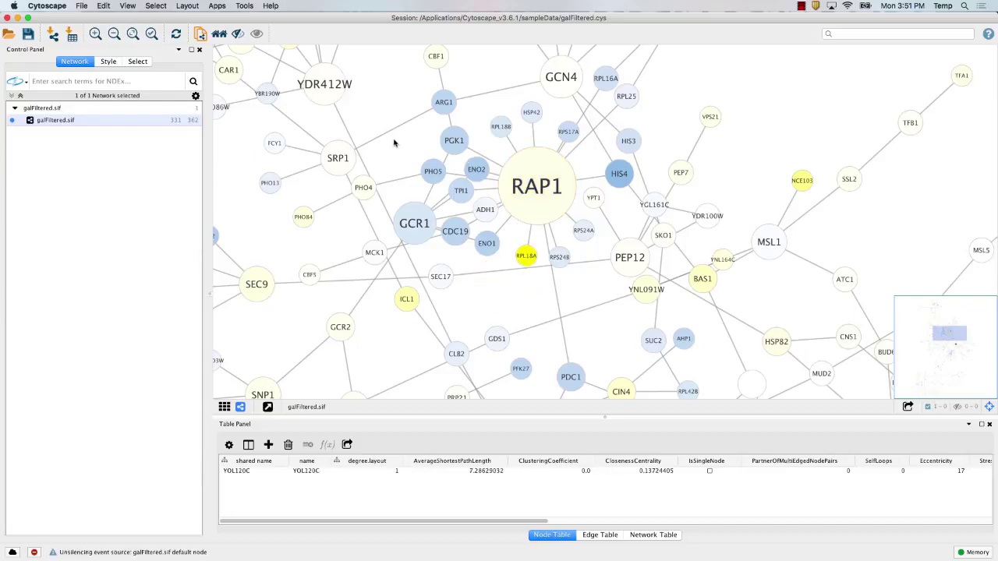
Select the group of nodes around RAP1 and GCR1 with a selection box, shift them slightly together, and clear the selection
left_click_drag(393, 141, 615, 301)
mouse_move(533, 207)
left_mouse_down()
mouse_move(600, 209)
mouse_move(542, 210)
mouse_move(533, 200)
left_mouse_up()
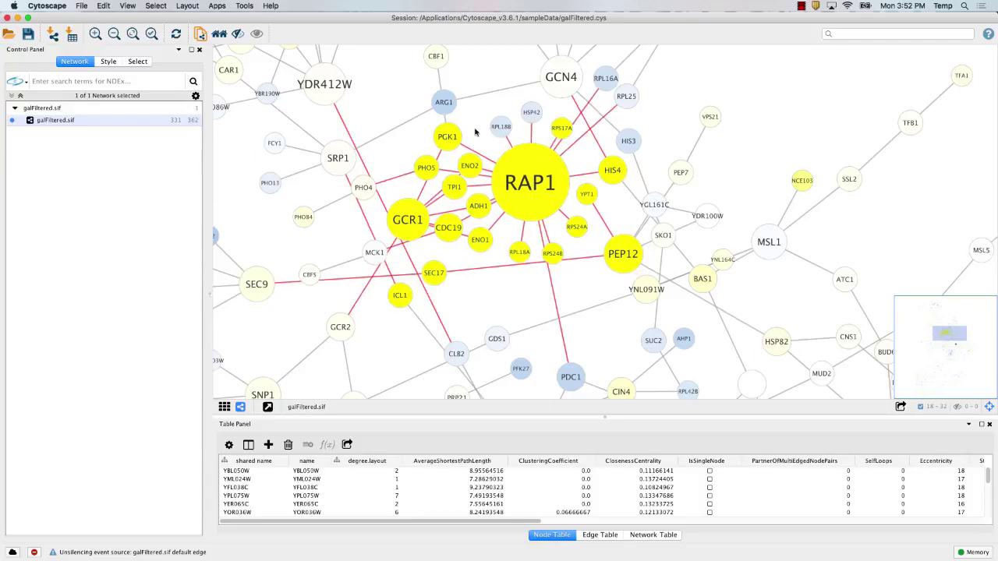
left_click(475, 132)
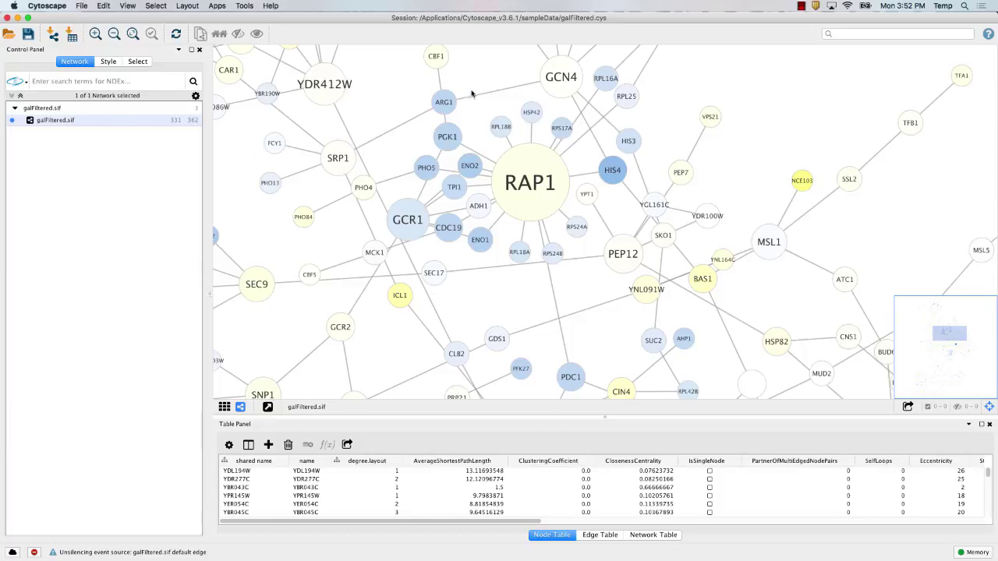
Apply the Grid Layout to the galFiltered network and inspect the rearranged nodes and edges up close
left_click(187, 6)
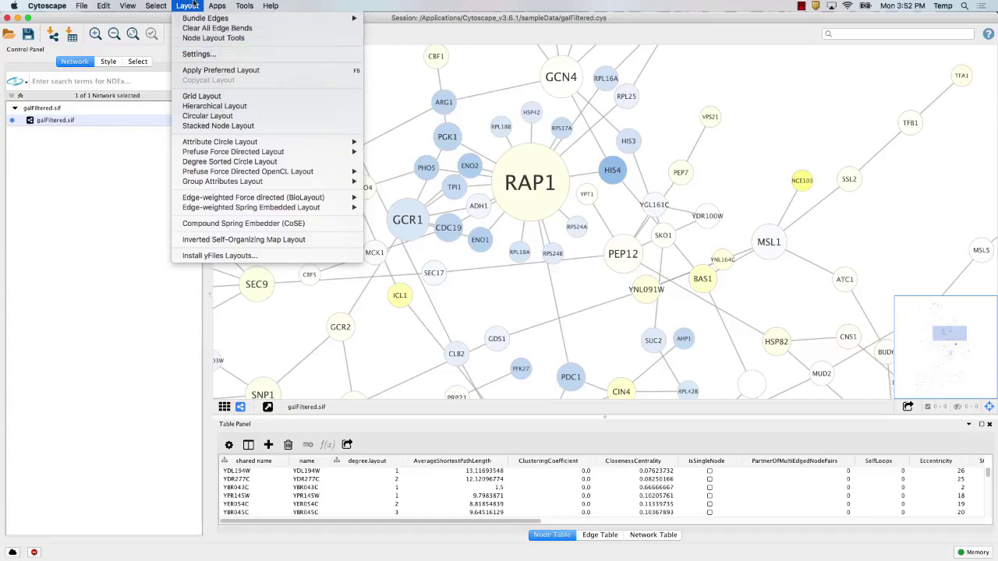
left_click(201, 96)
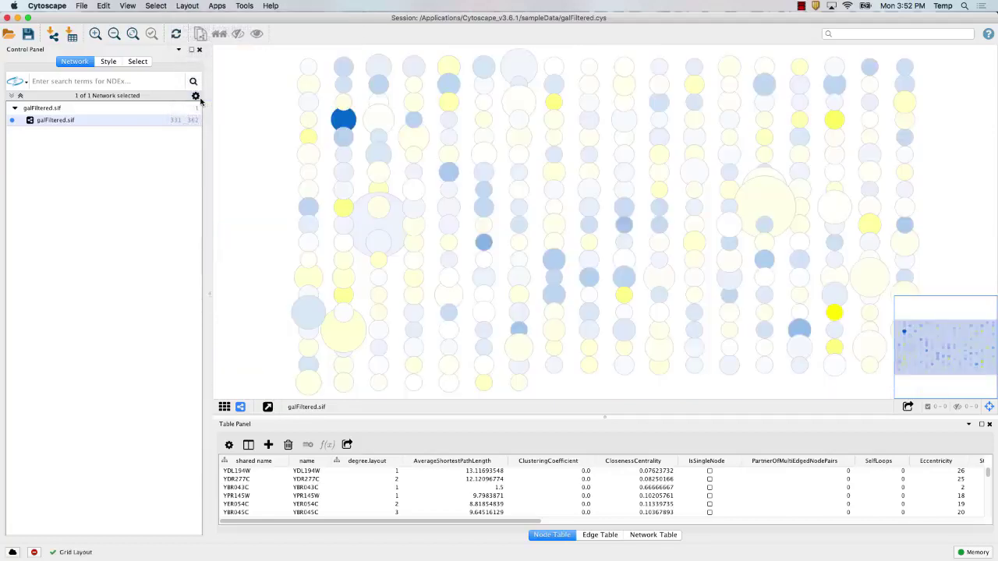
scroll(406, 182, "down", 2)
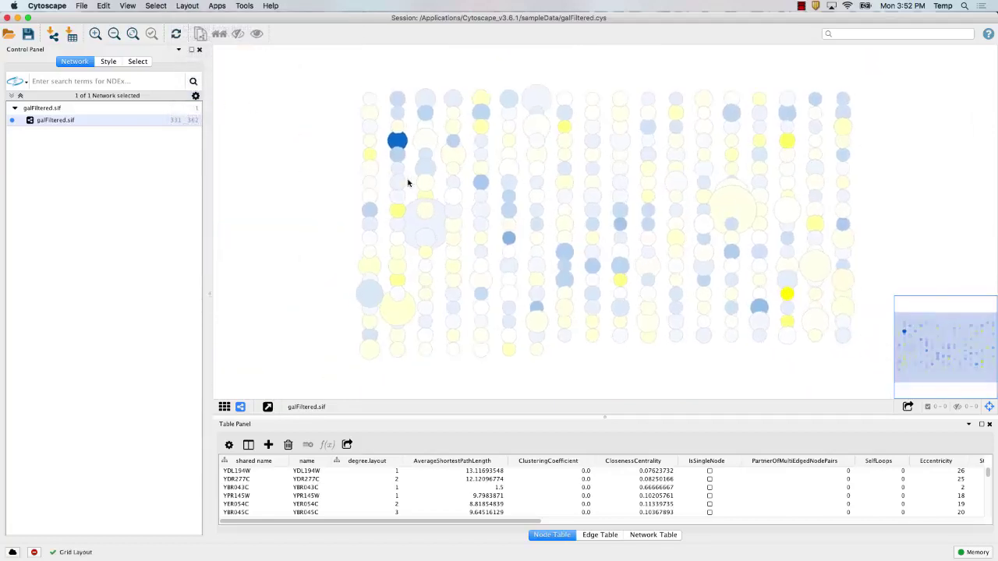
scroll(407, 182, "up", 2)
scroll(407, 182, "up", 2)
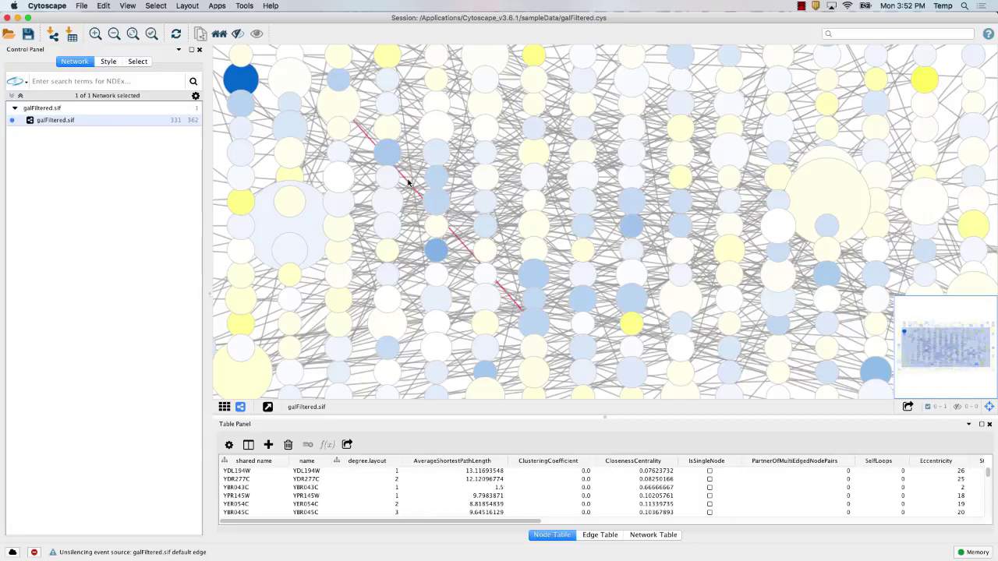
scroll(407, 182, "up", 3)
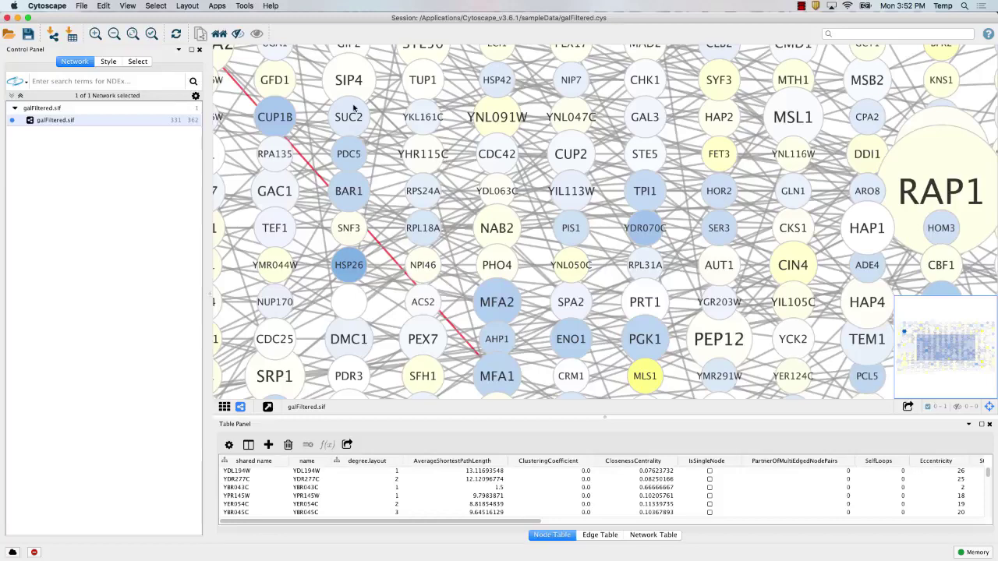
Apply the Prefuse Force Directed Layout with the (none) option to galFiltered and inspect the area around MIG1 and GAL4
left_click(195, 5)
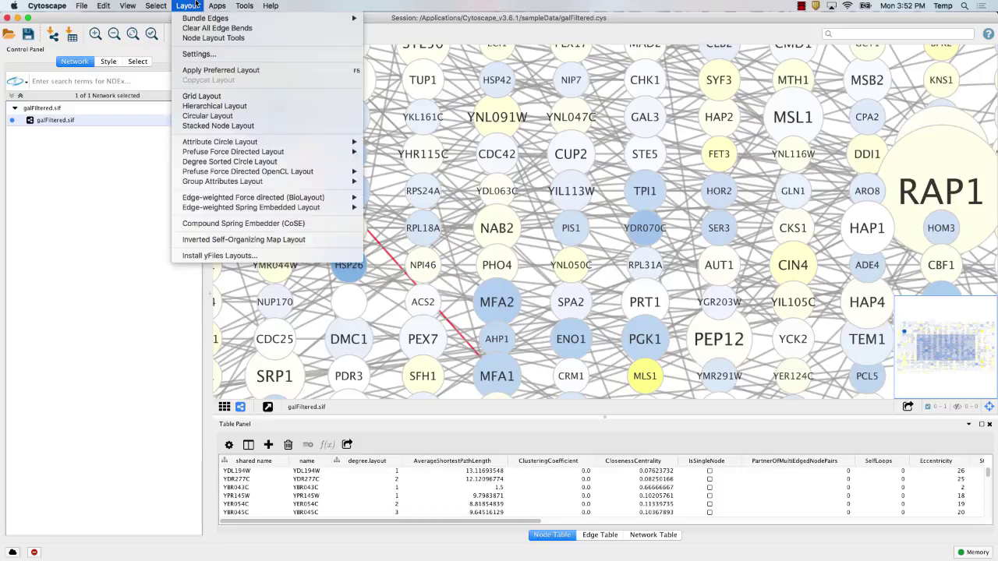
mouse_move(213, 144)
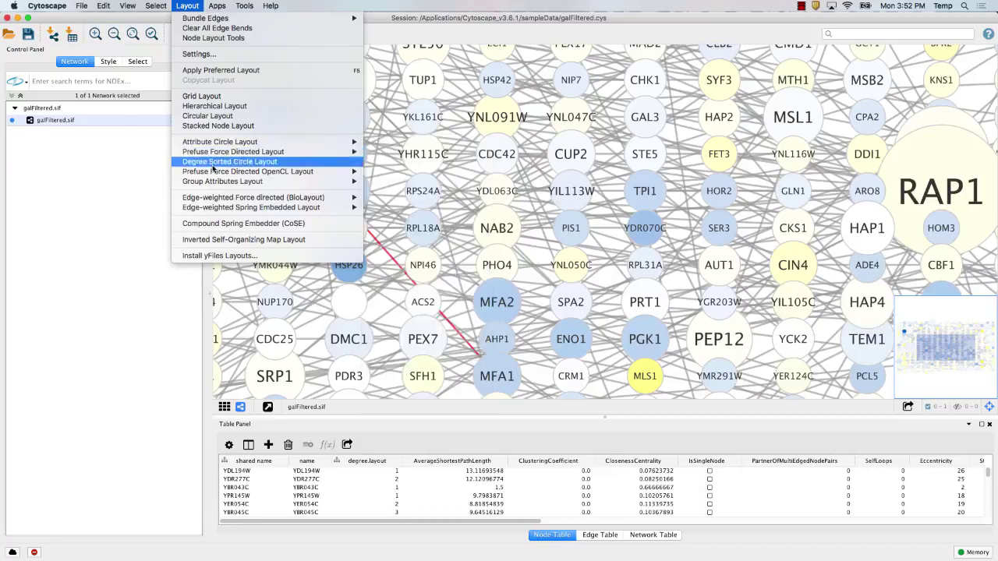
mouse_move(213, 173)
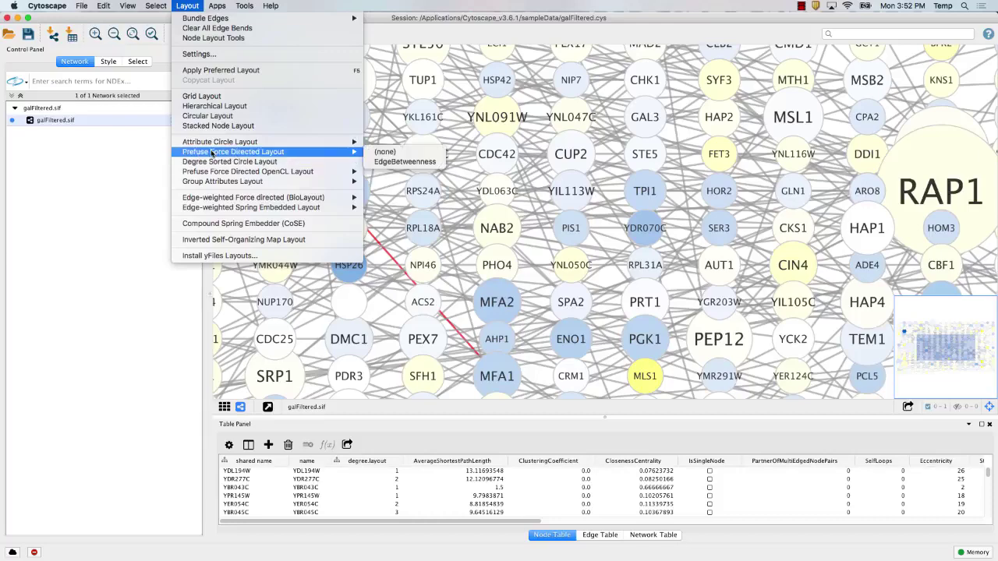
left_click(379, 153)
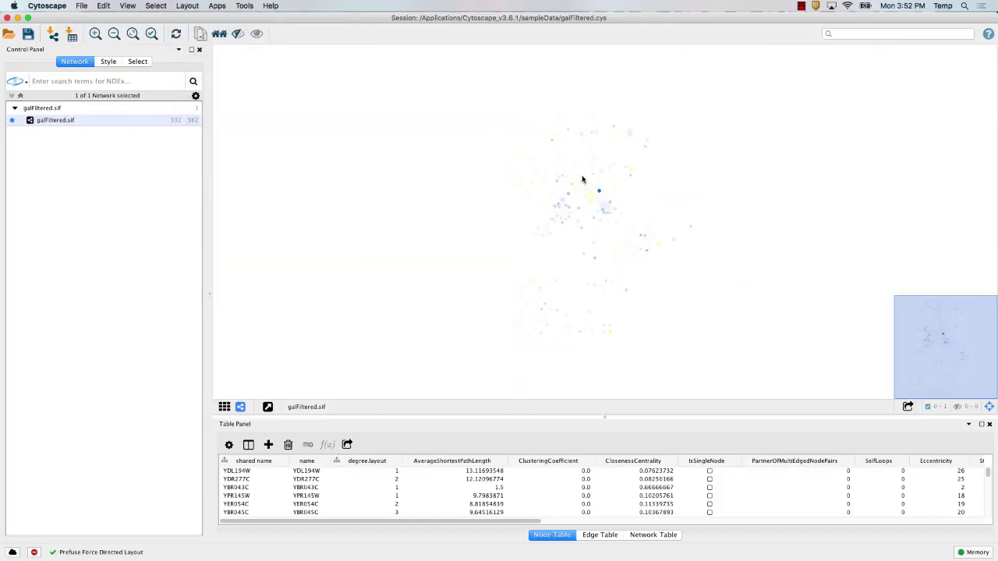
scroll(584, 179, "up", 10)
scroll(581, 180, "up", 5)
scroll(582, 179, "down", 10)
scroll(582, 179, "down", 2)
left_click_drag(546, 154, 544, 277)
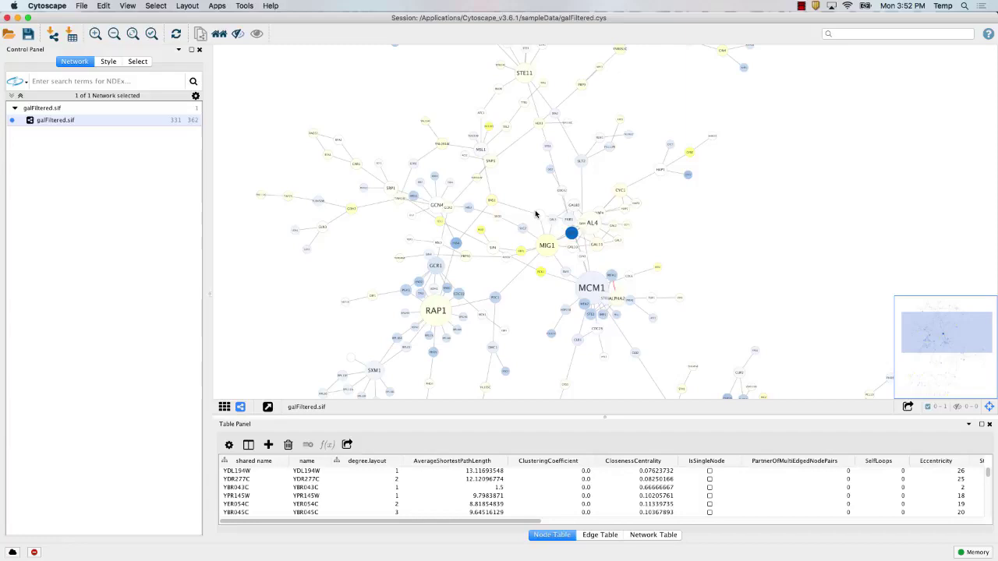
scroll(536, 213, "up", 10)
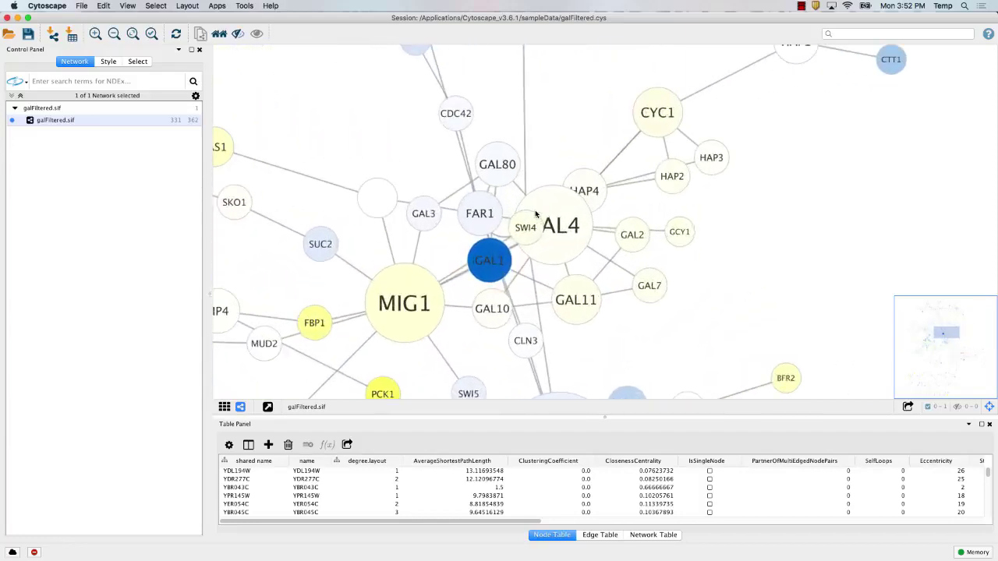
scroll(536, 214, "down", 8)
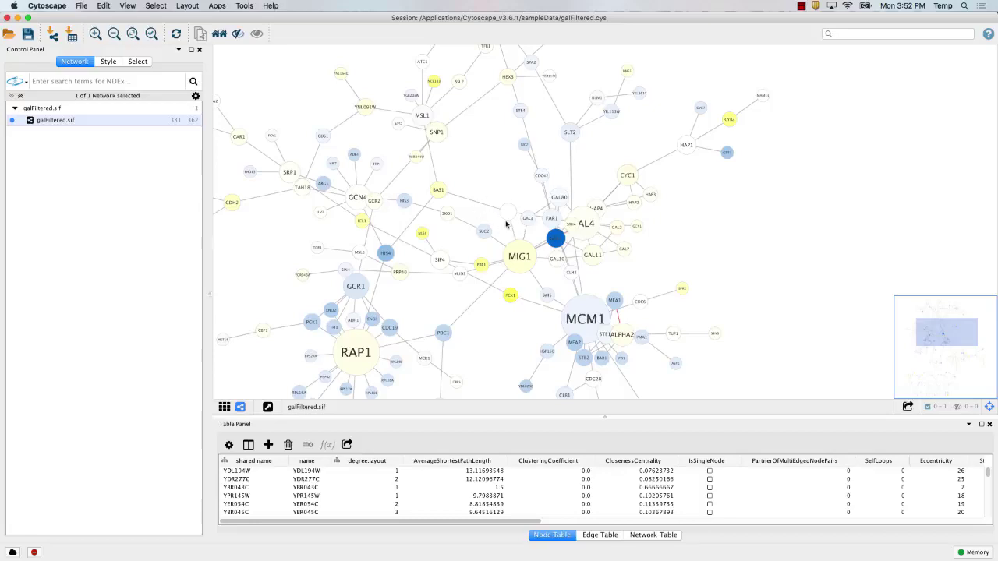
Shift the BAS1 node slightly within the network and review the available layout algorithms
mouse_move(440, 191)
left_mouse_down()
mouse_move(479, 194)
mouse_move(427, 165)
mouse_move(453, 174)
mouse_move(441, 175)
left_mouse_up()
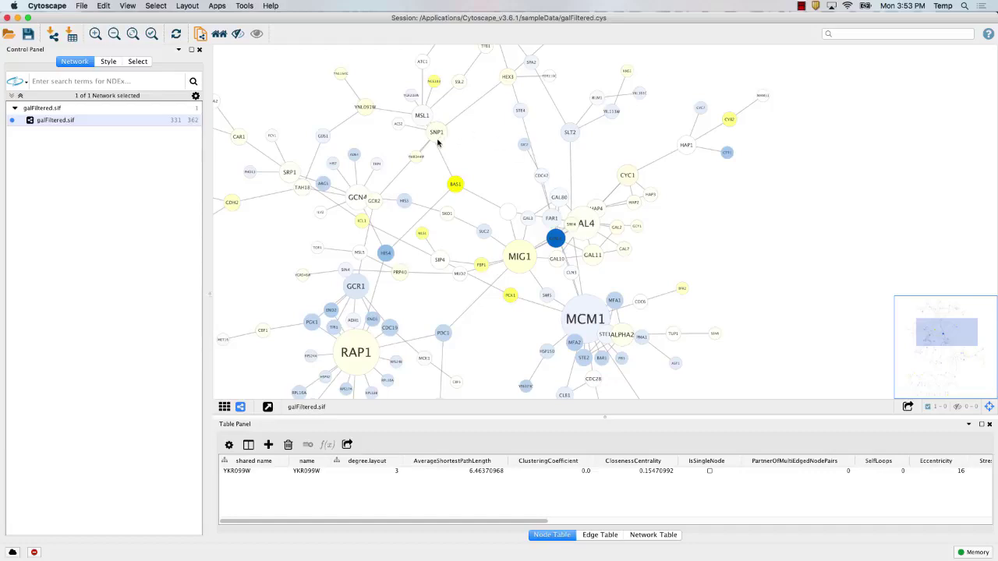
left_click(188, 6)
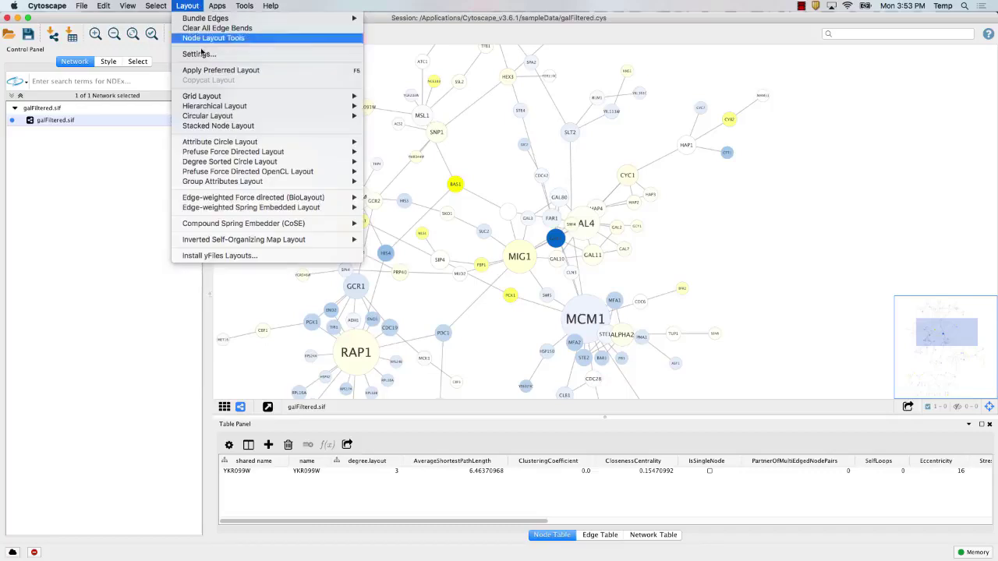
mouse_move(223, 141)
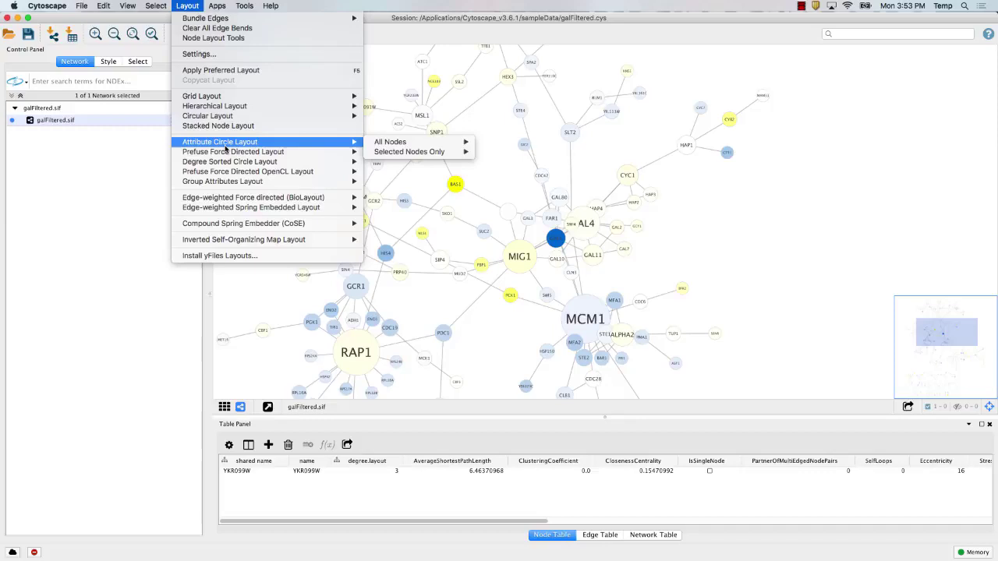
left_click(195, 6)
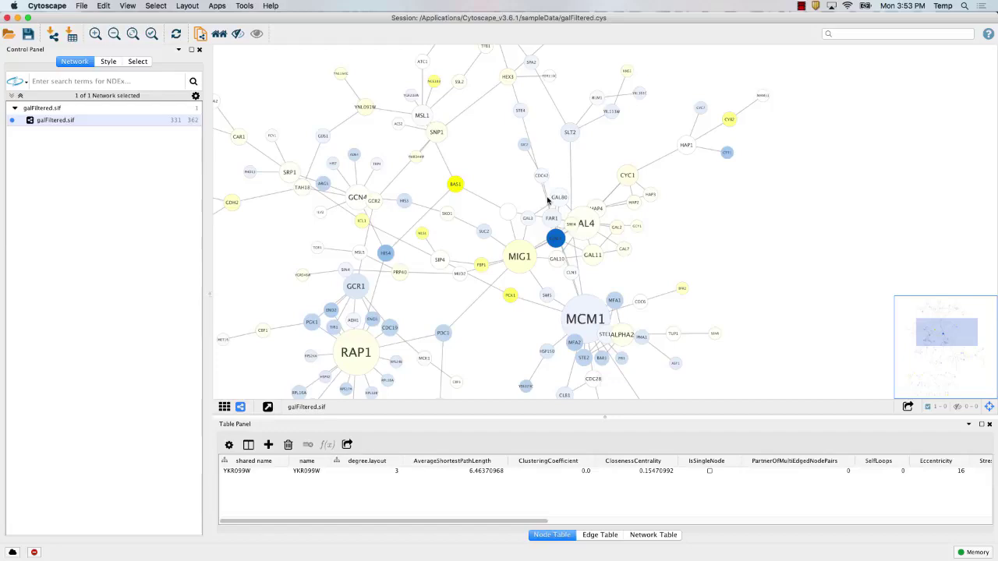
Find yFiles Layout Algorithms in the App Manager by searching for yfiles, install it, and close the manager
left_click(218, 6)
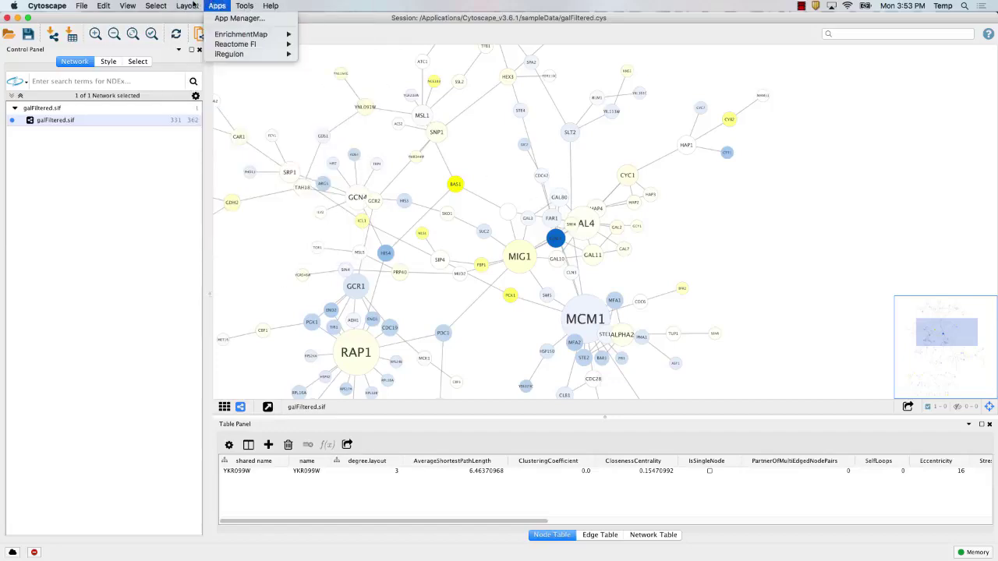
left_click(219, 19)
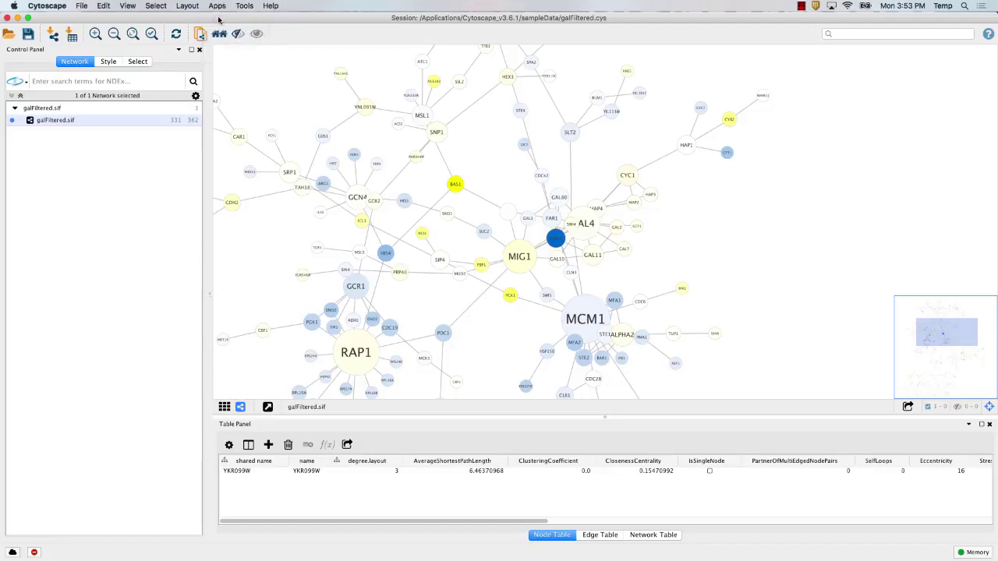
left_click(387, 209)
type("yfiles")
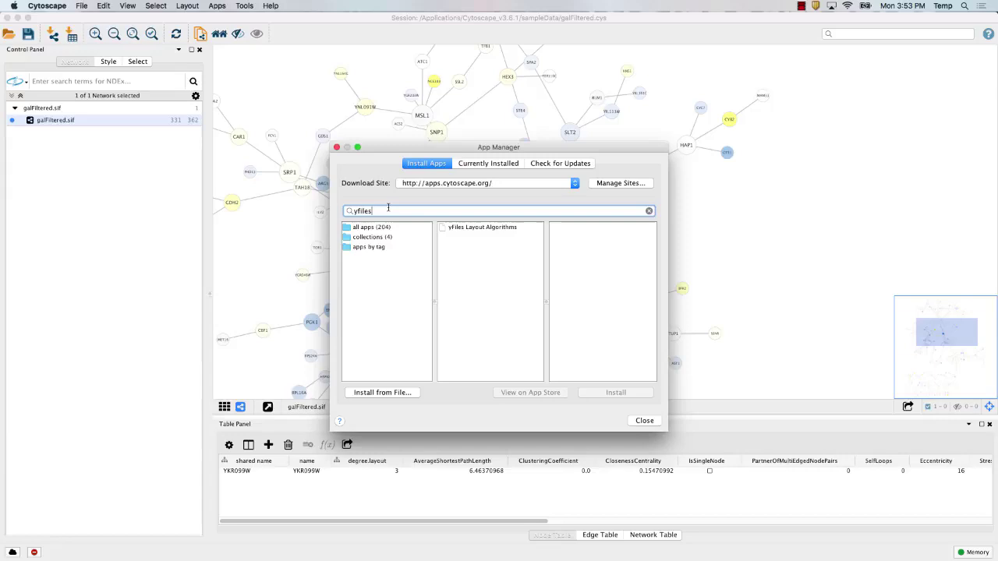
left_click(460, 231)
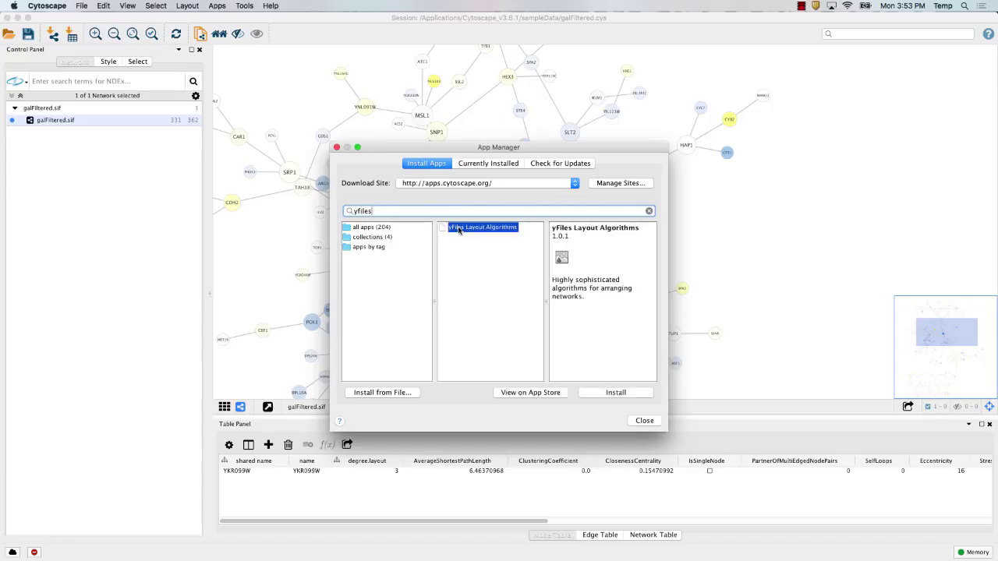
left_click(610, 392)
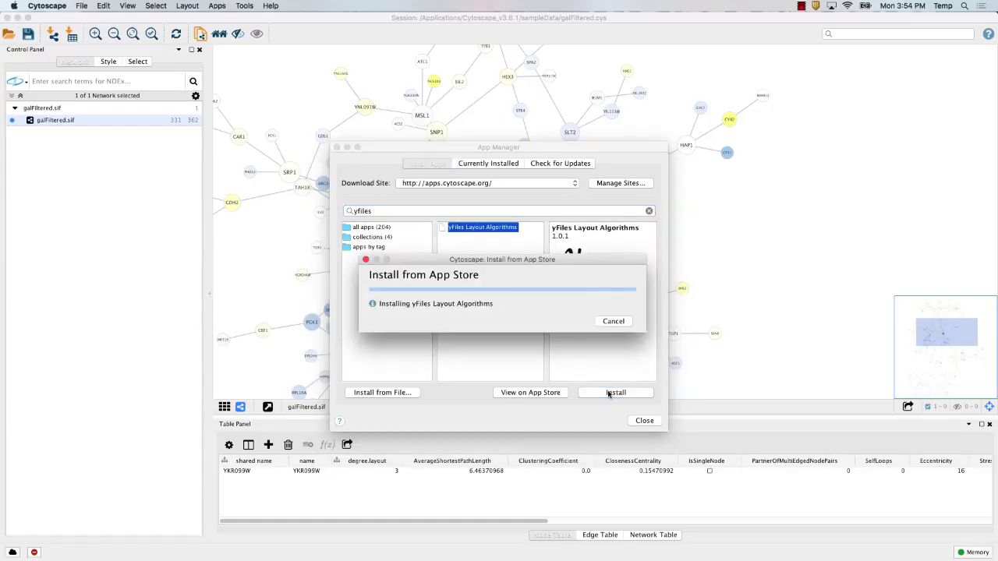
left_click(613, 365)
left_click(643, 420)
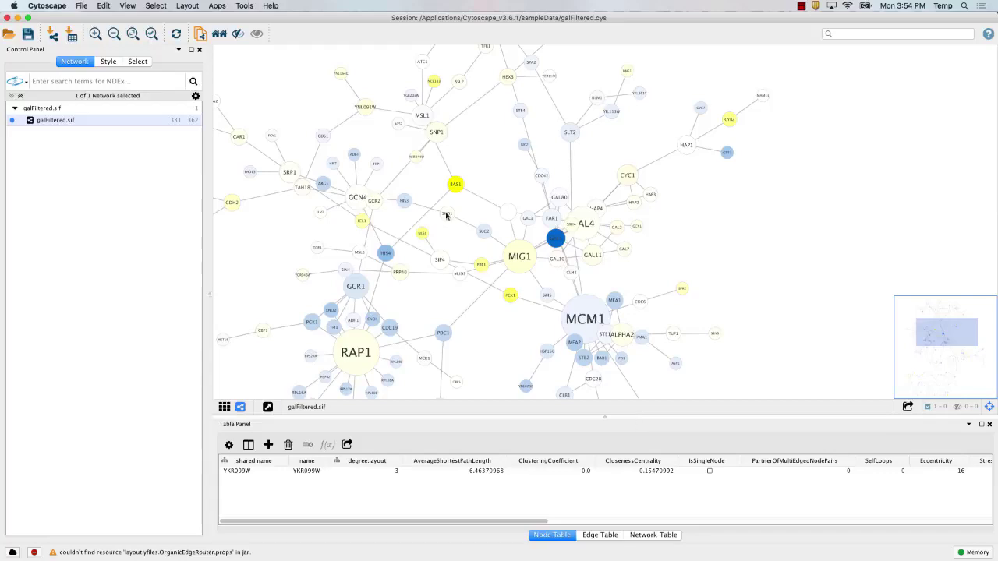
Apply the yFiles Organic Layout to the galFiltered network
left_click(218, 6)
mouse_move(191, 4)
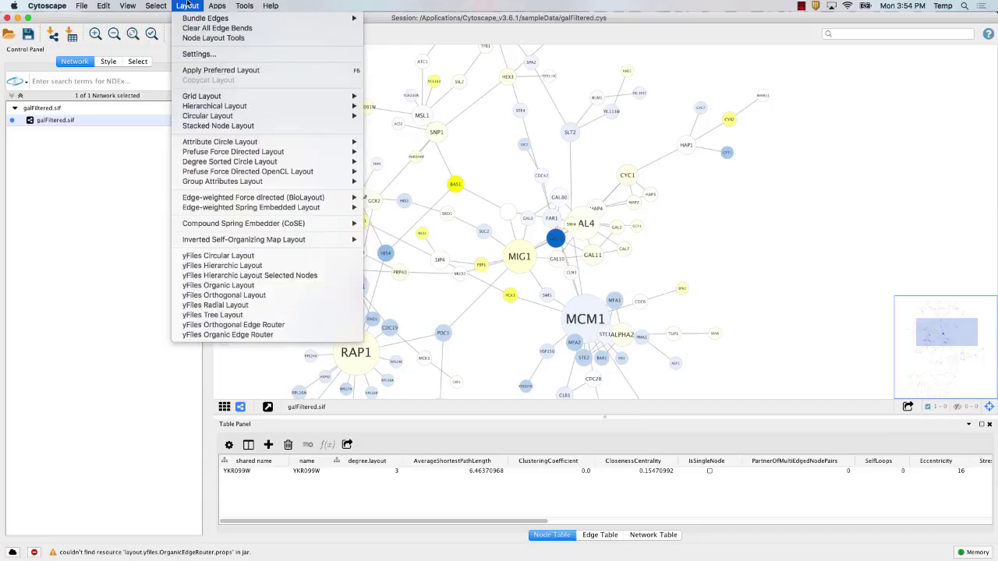
left_click(204, 286)
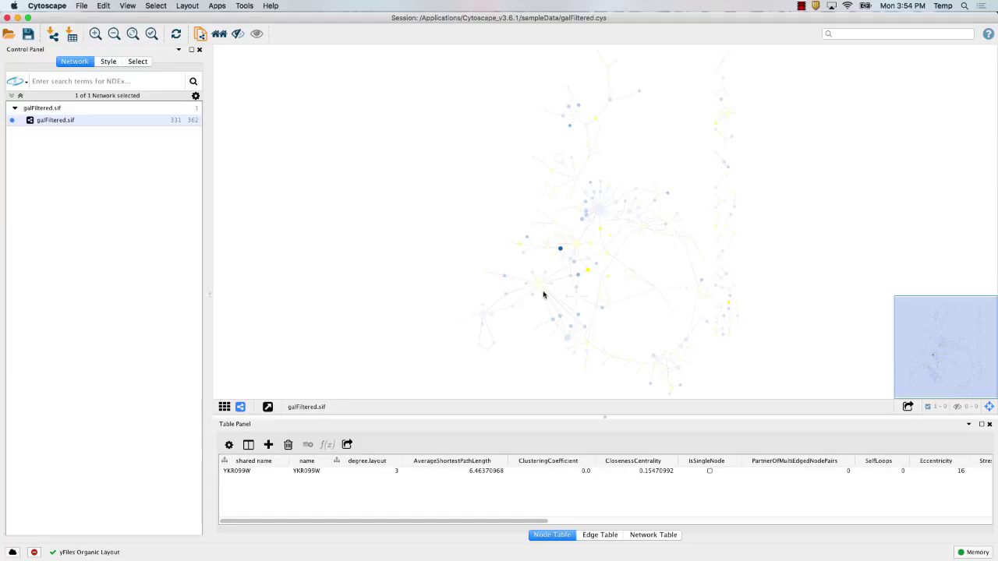
Examine the organic layout around MCM1, MIG1 and STE11, comparing the node labels and edges at different magnifications
scroll(566, 291, "up", 10)
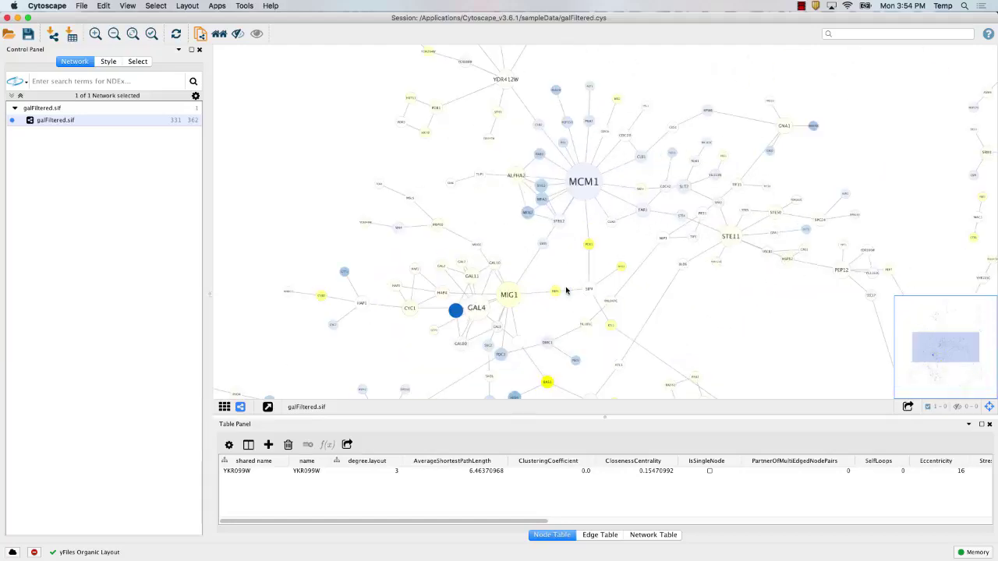
scroll(565, 291, "down", 5)
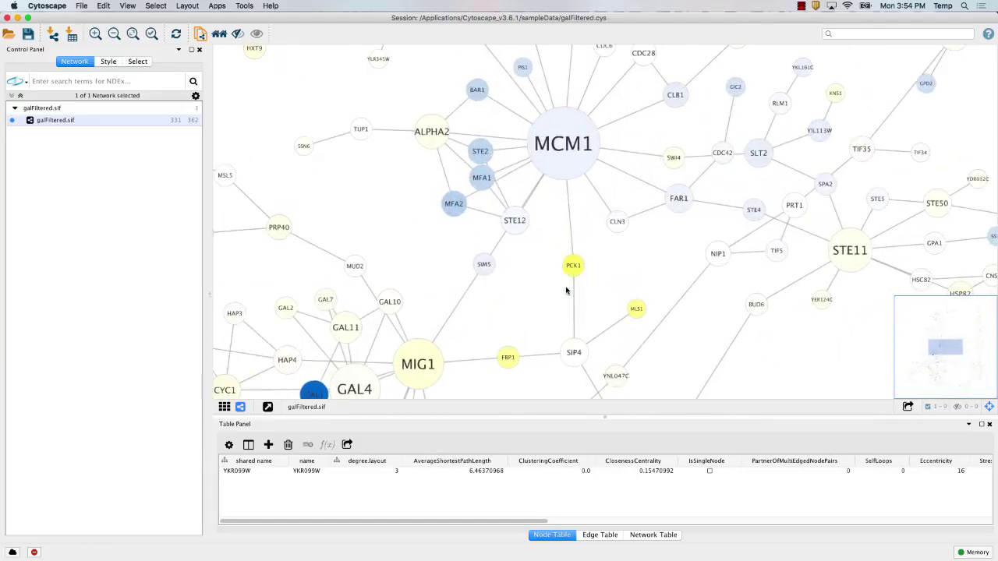
scroll(565, 290, "down", 2)
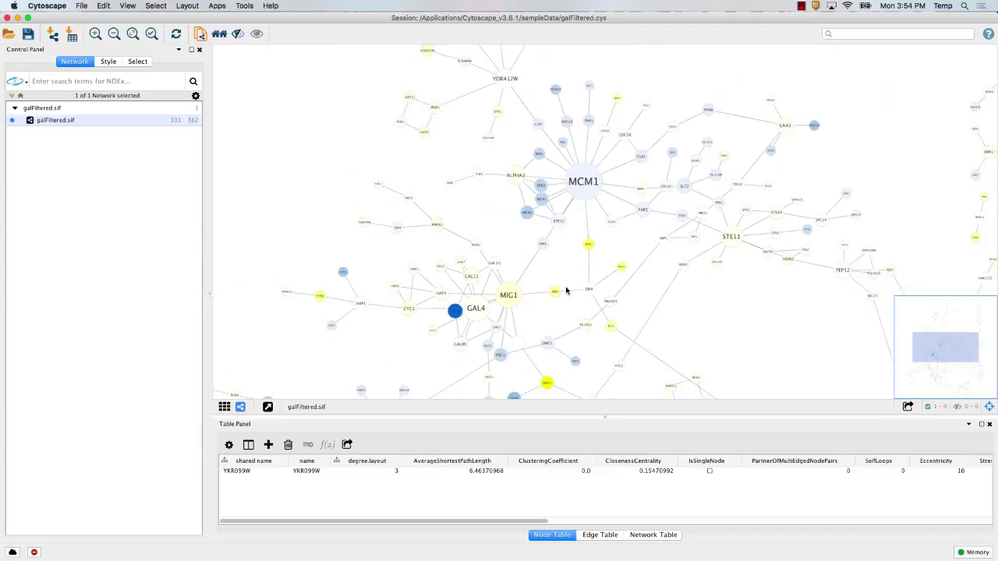
scroll(566, 290, "down", 5)
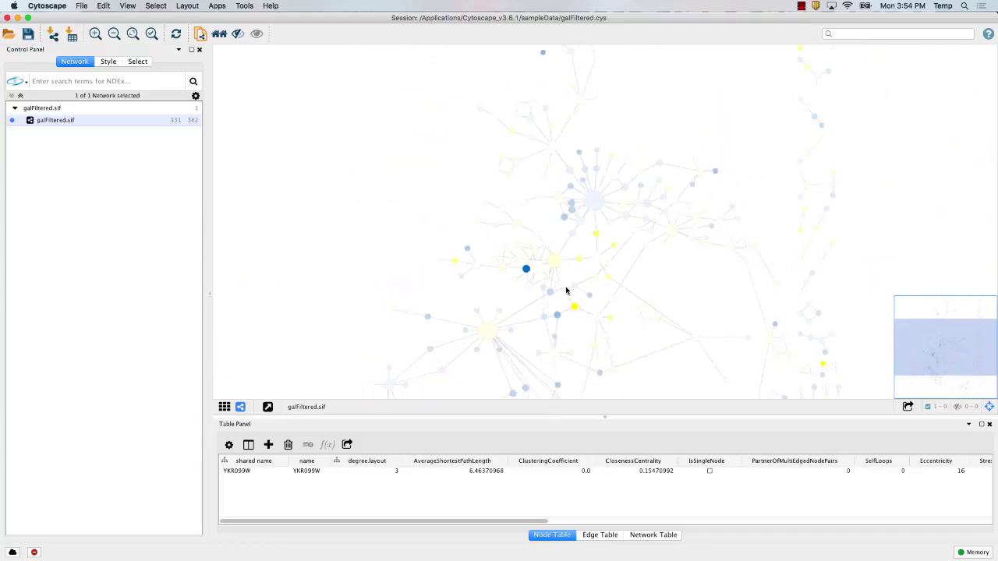
scroll(611, 257, "down", 6)
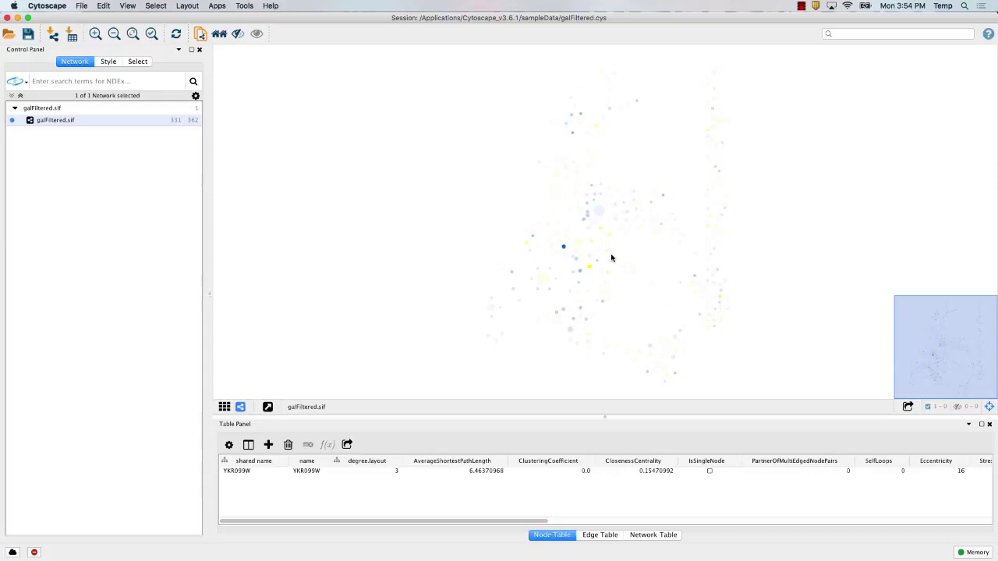
scroll(612, 257, "up", 5)
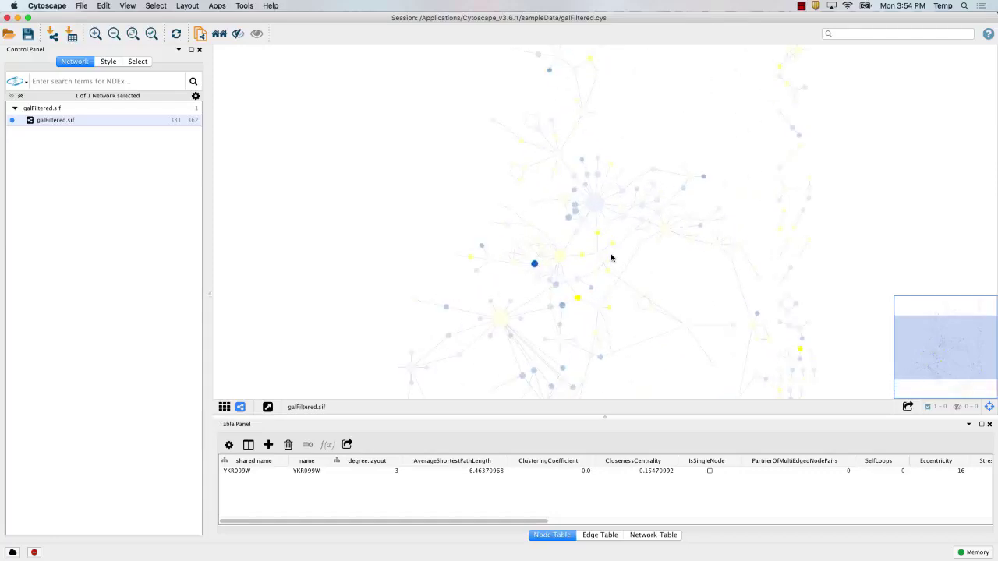
scroll(612, 258, "up", 5)
scroll(612, 257, "down", 4)
scroll(612, 257, "up", 5)
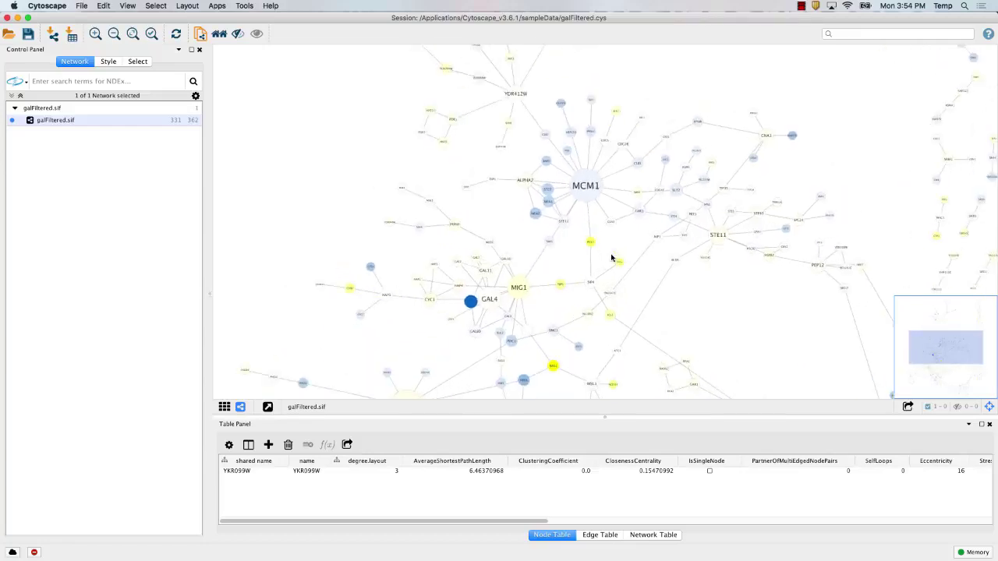
scroll(612, 257, "up", 3)
scroll(612, 257, "up", 2)
scroll(612, 257, "down", 4)
scroll(611, 257, "down", 2)
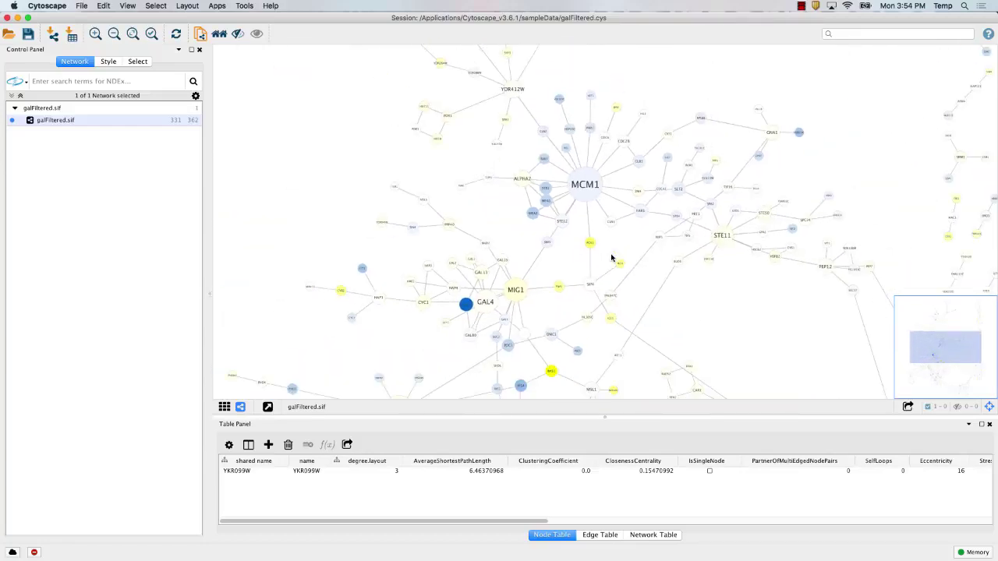
scroll(612, 257, "down", 3)
scroll(612, 257, "up", 1)
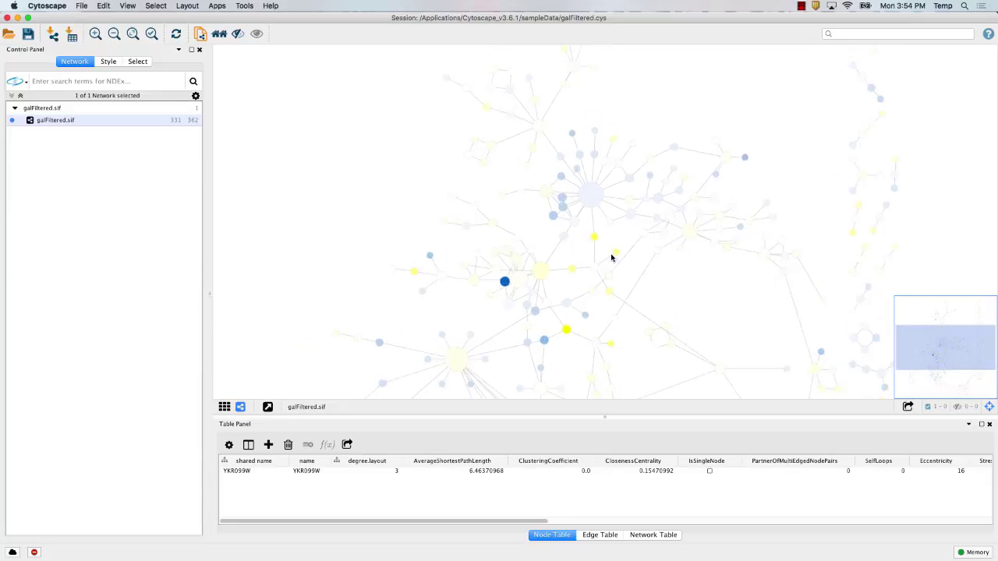
scroll(611, 257, "up", 3)
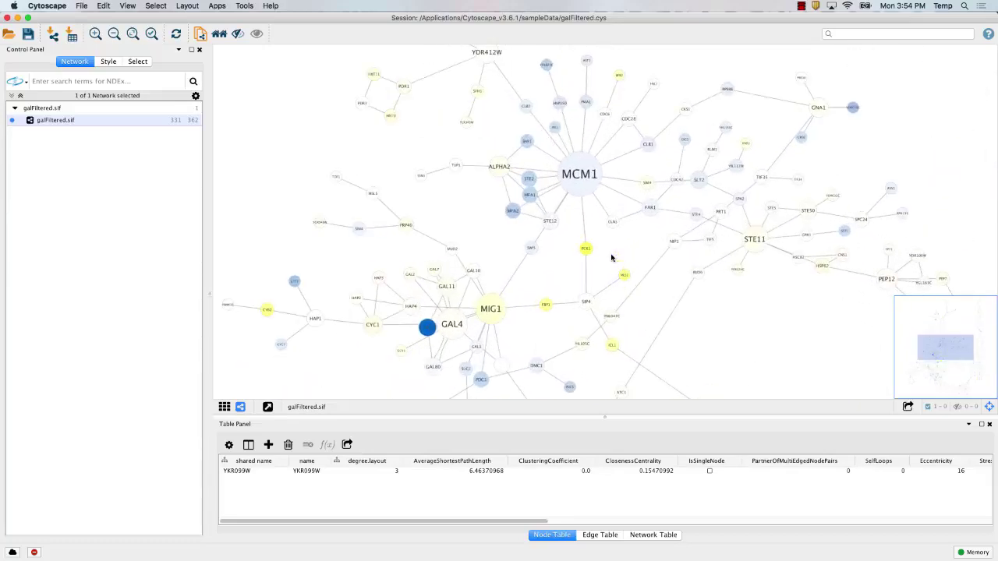
scroll(612, 257, "down", 5)
scroll(612, 257, "down", 2)
scroll(612, 257, "down", 5)
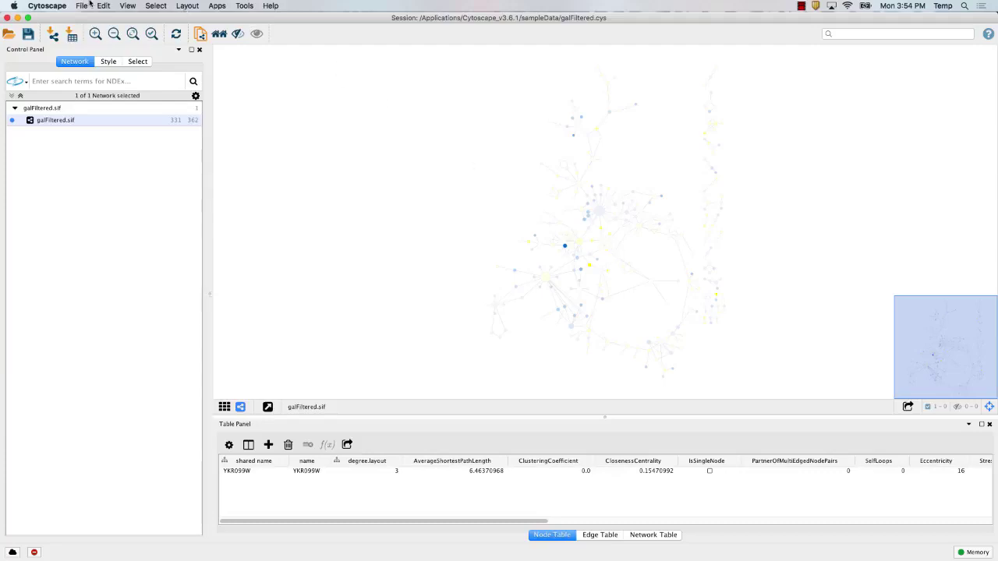
Turn on full graphics details for the network view and check the node labels at close and overview scales
left_click(128, 5)
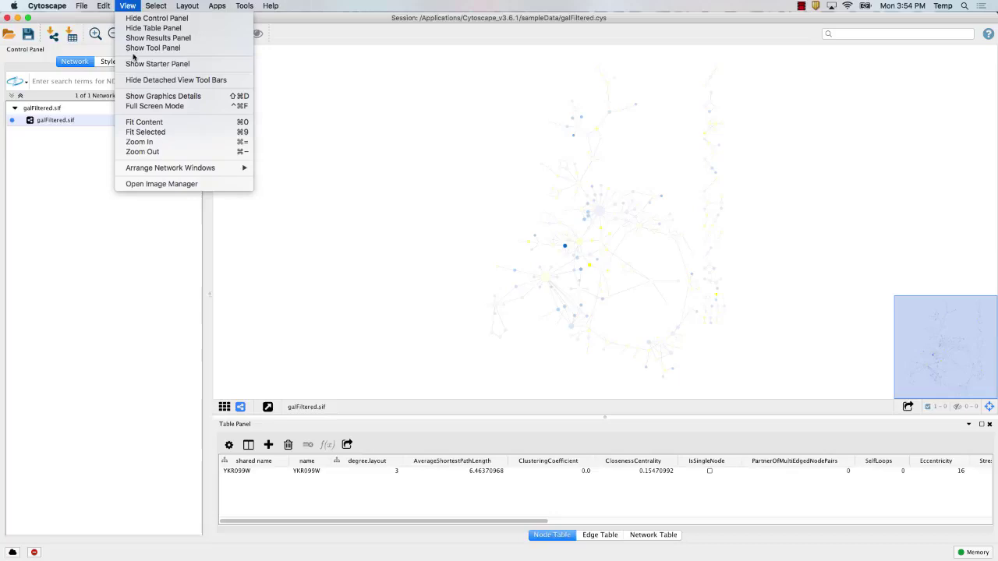
left_click(140, 96)
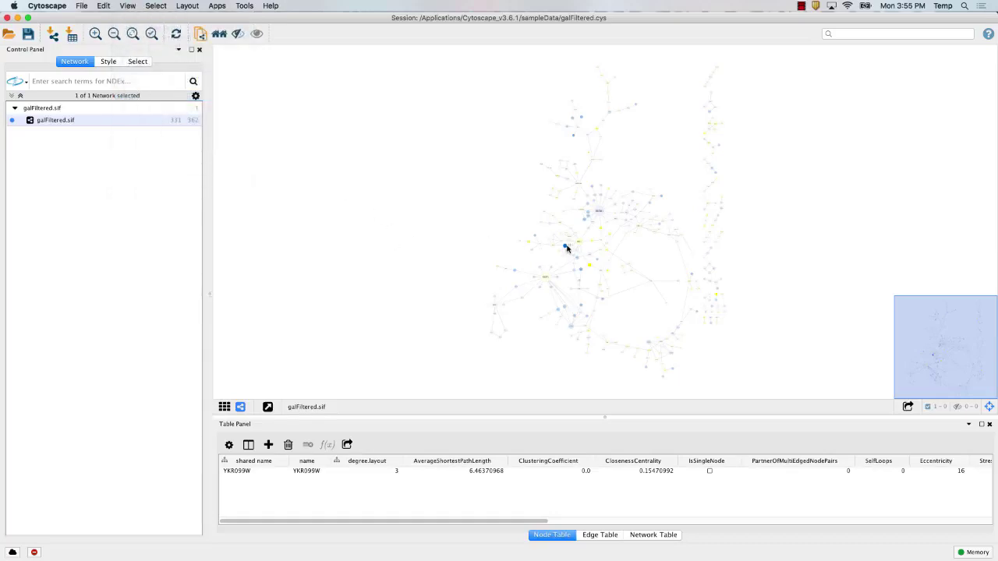
scroll(570, 247, "up", 10)
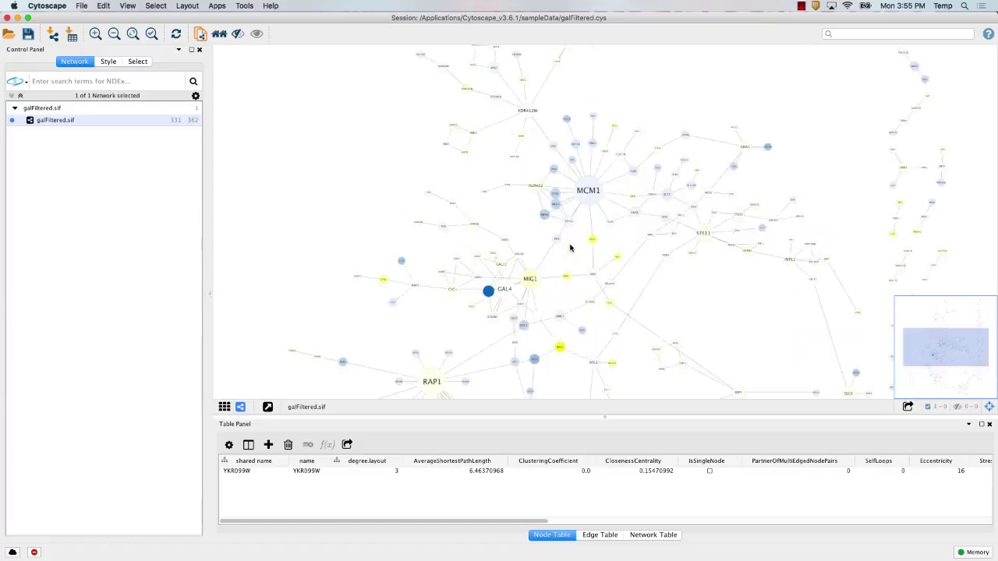
scroll(569, 248, "up", 2)
scroll(570, 247, "down", 15)
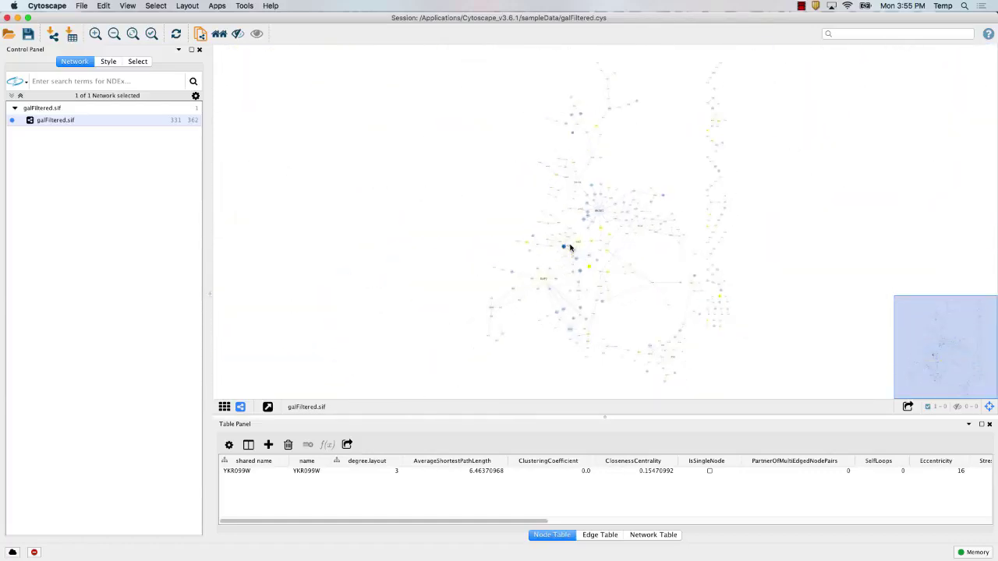
scroll(570, 248, "up", 2)
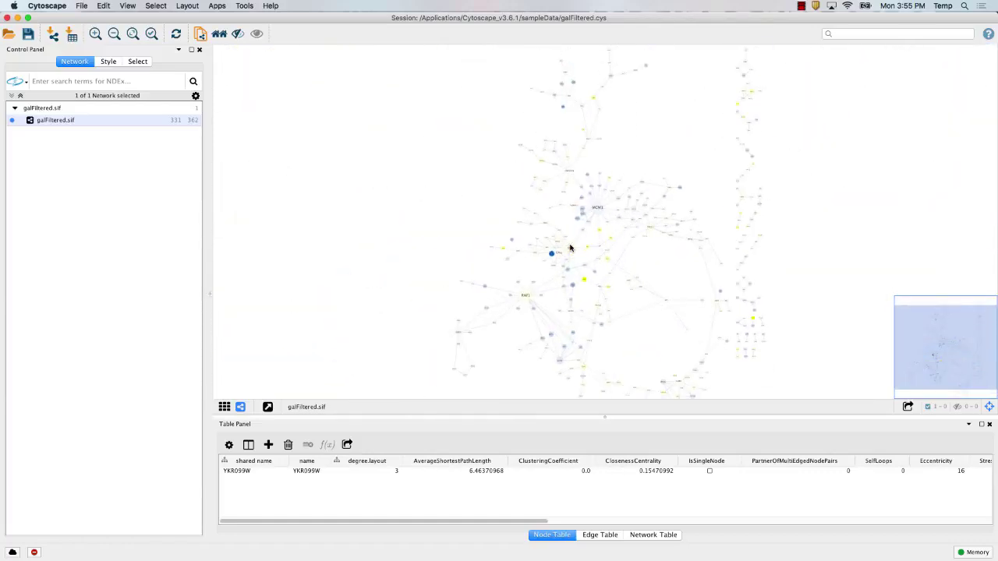
Shift the MCM1 node slightly up and left, and box-select it with its neighbouring nodes from ALPHA2 to STE12
scroll(570, 247, "up", 10)
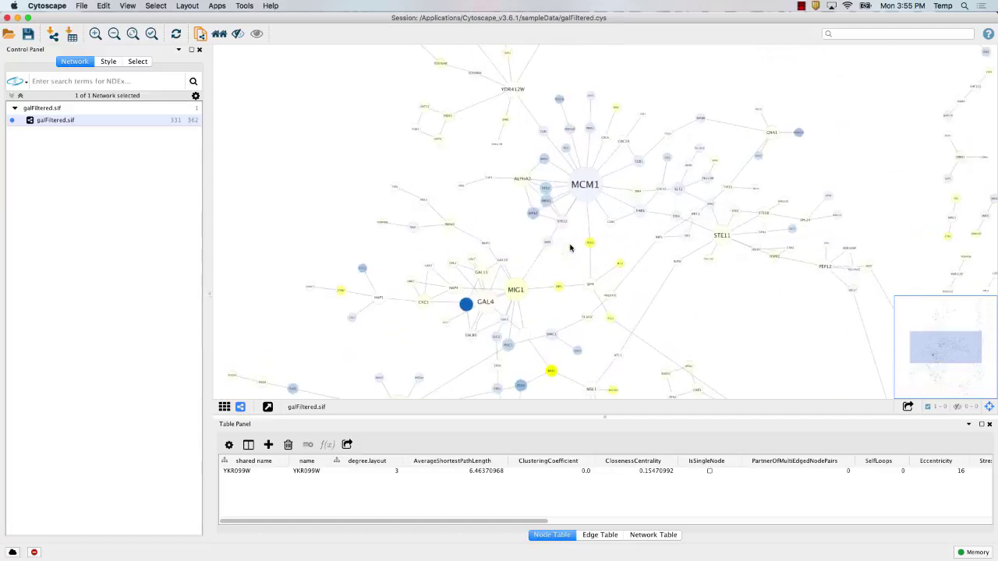
scroll(570, 248, "down", 2)
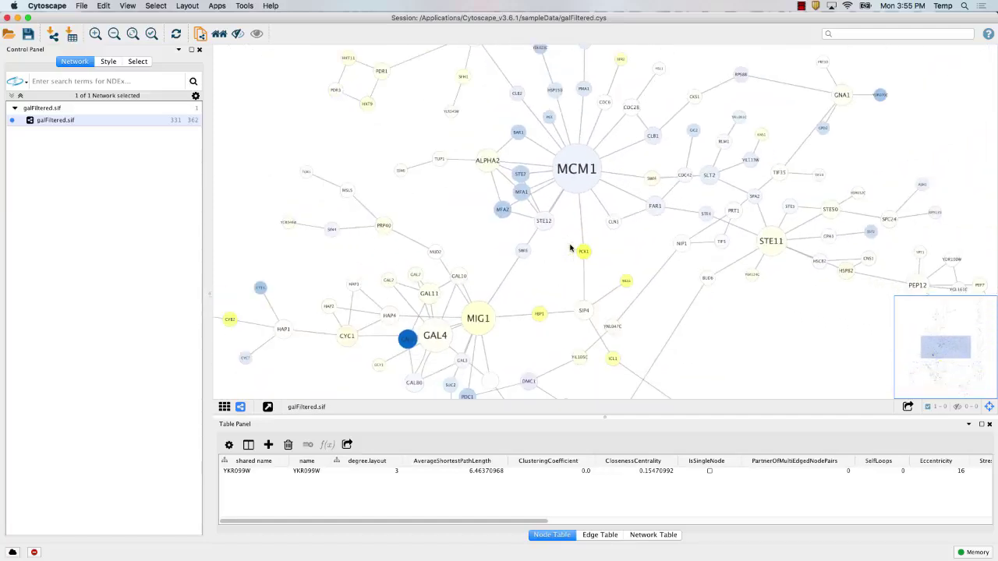
left_click(573, 176)
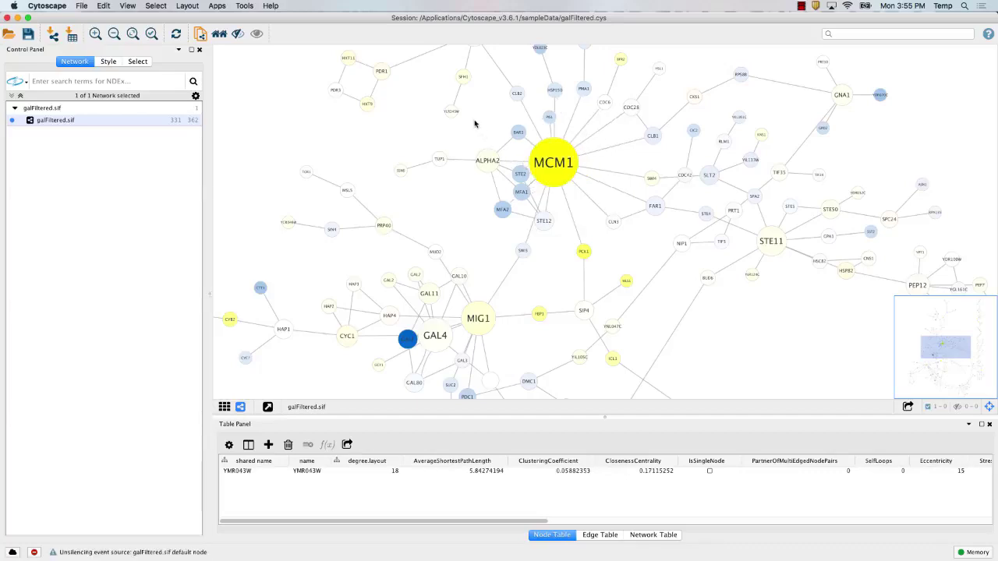
left_click_drag(464, 124, 596, 233)
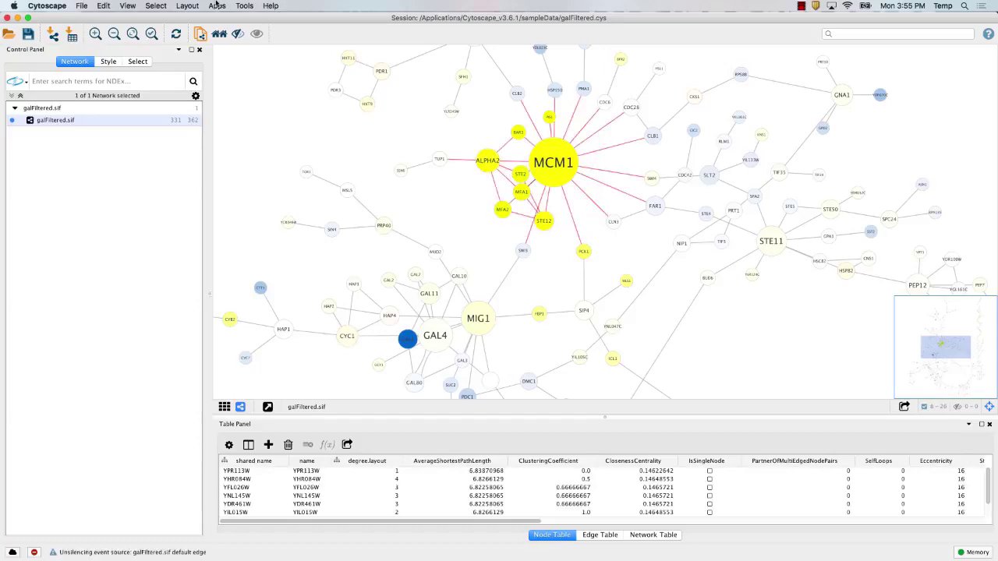
Apply the Hierarchical Layout to all nodes and inspect the arrangement around RAP1 at close and overview scales
left_click(188, 5)
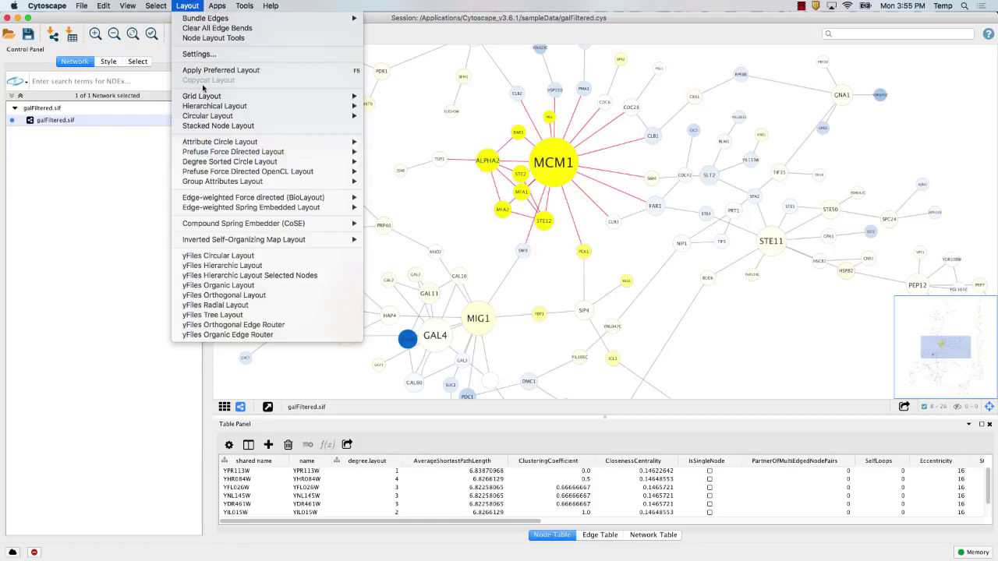
mouse_move(208, 100)
mouse_move(207, 4)
key("Escape")
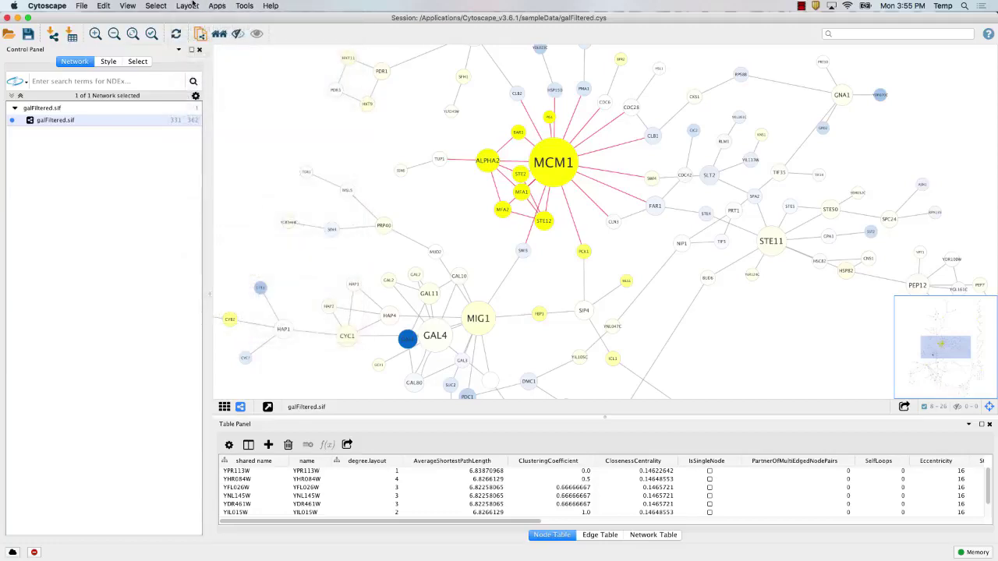
left_click(192, 4)
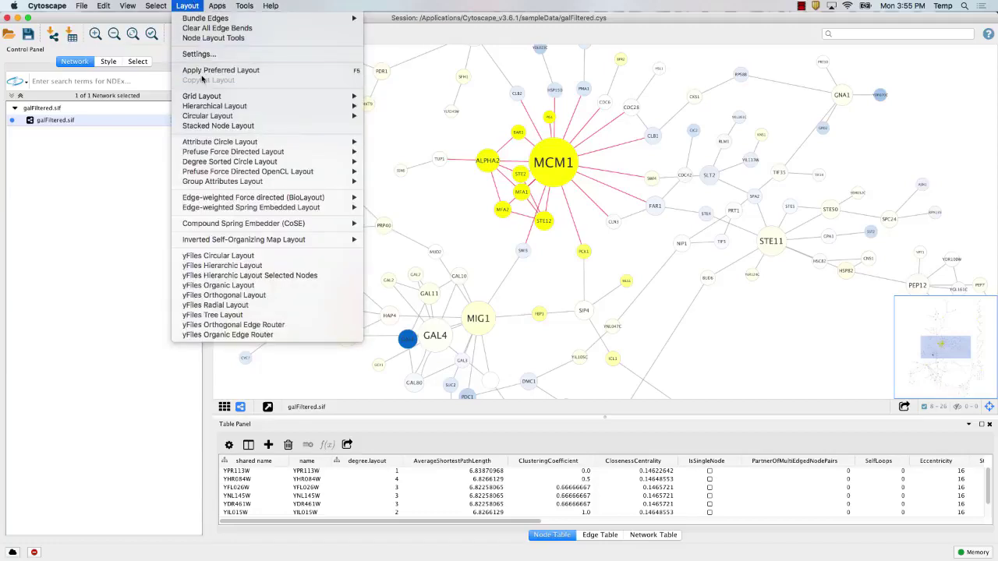
mouse_move(207, 108)
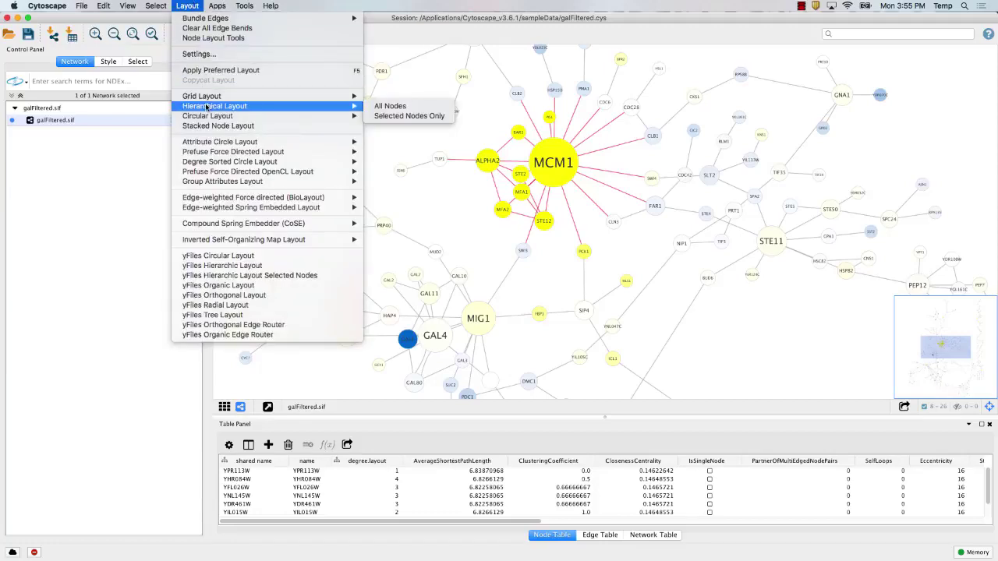
left_click(371, 108)
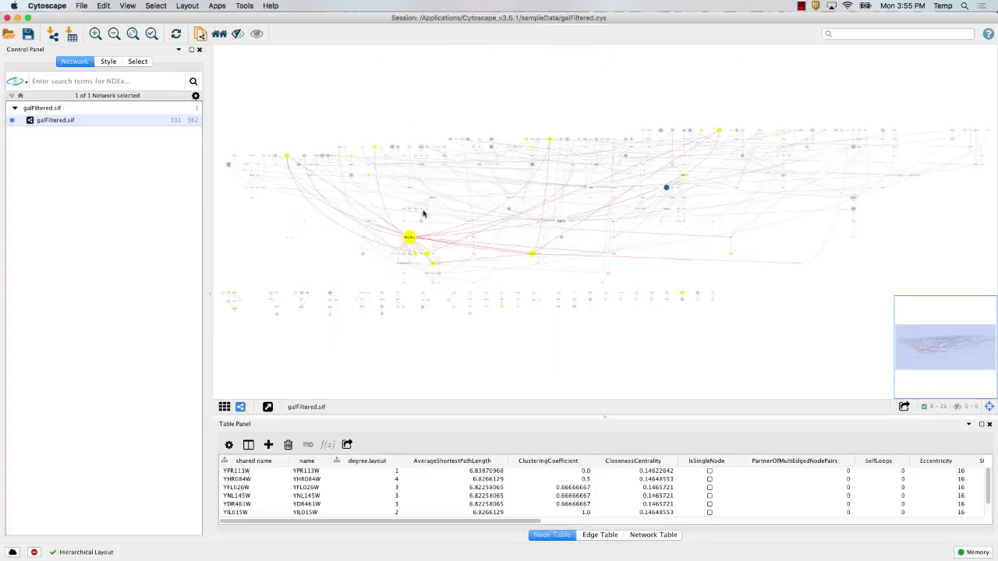
scroll(423, 212, "up", 10)
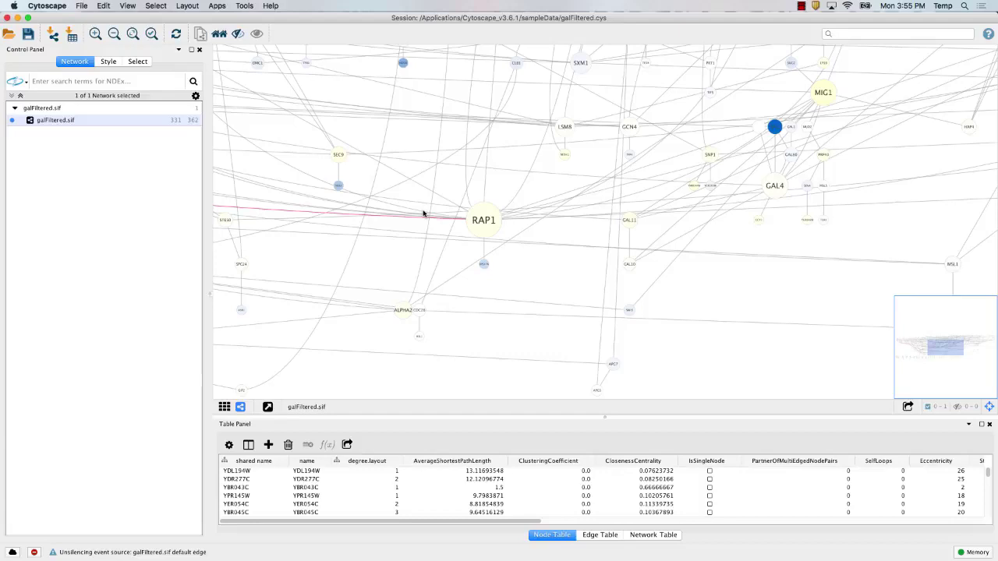
scroll(423, 213, "down", 8)
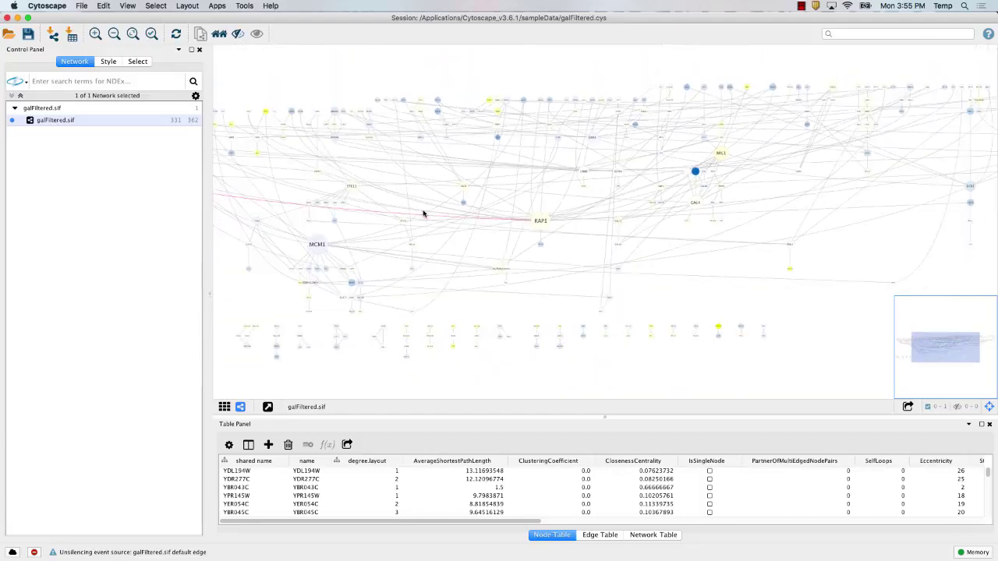
scroll(424, 212, "down", 2)
scroll(423, 213, "up", 1)
Apply the Attribute Circle Layout to the galFiltered network
left_click(176, 4)
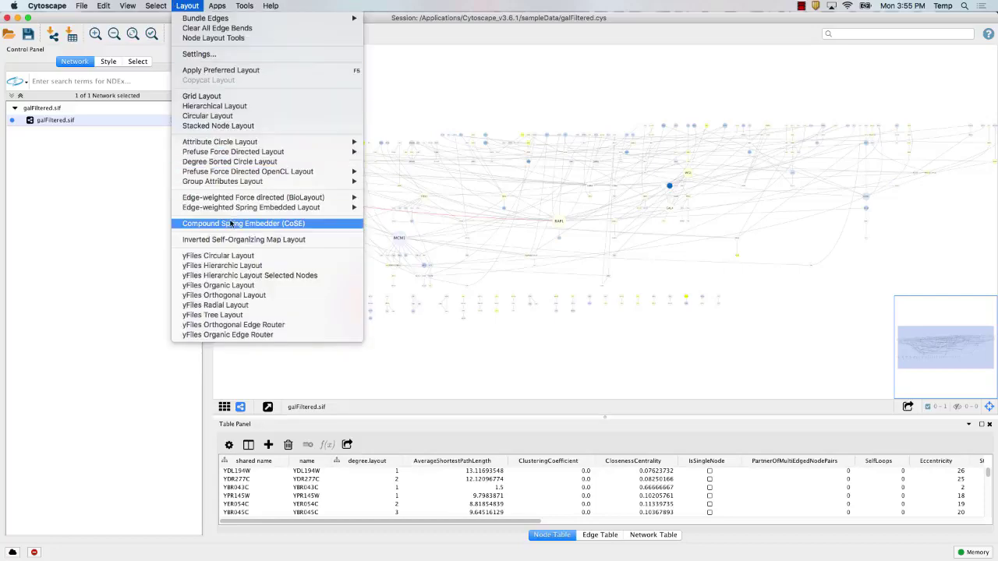
left_click(224, 147)
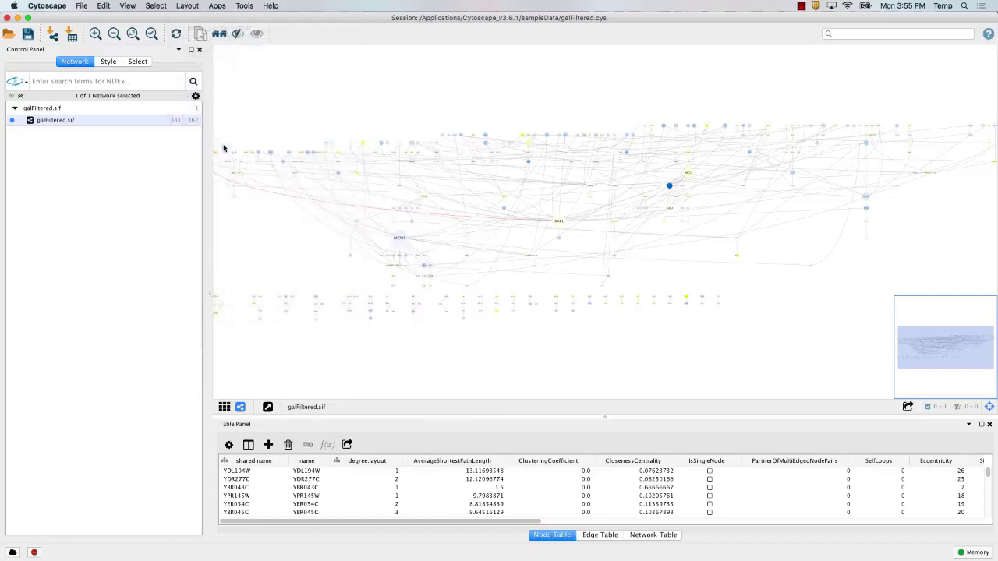
left_click(189, 5)
mouse_move(224, 145)
left_click(389, 144)
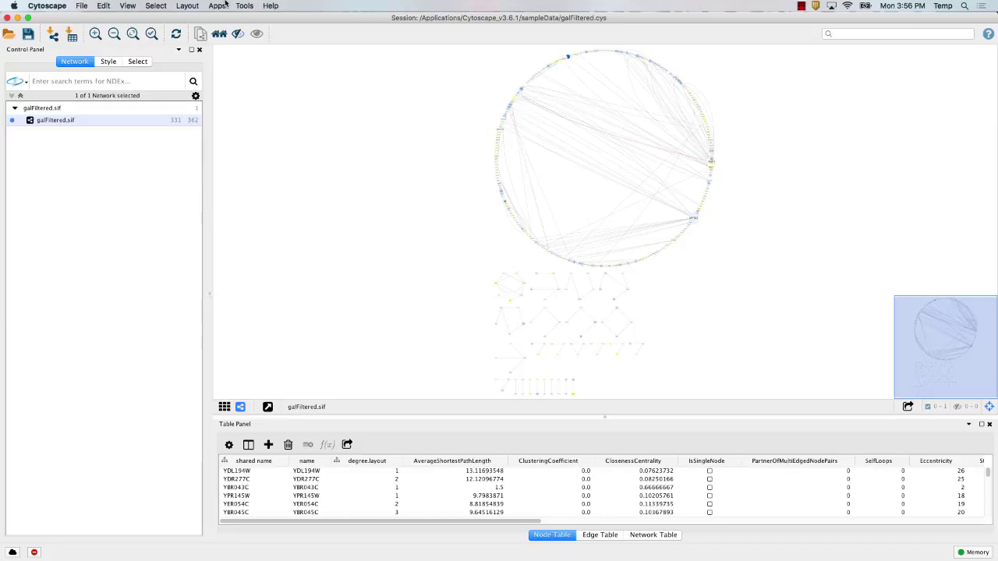
Rearrange the network with the yFiles Organic Layout and move the MCM1 node slightly down and right
left_click(179, 5)
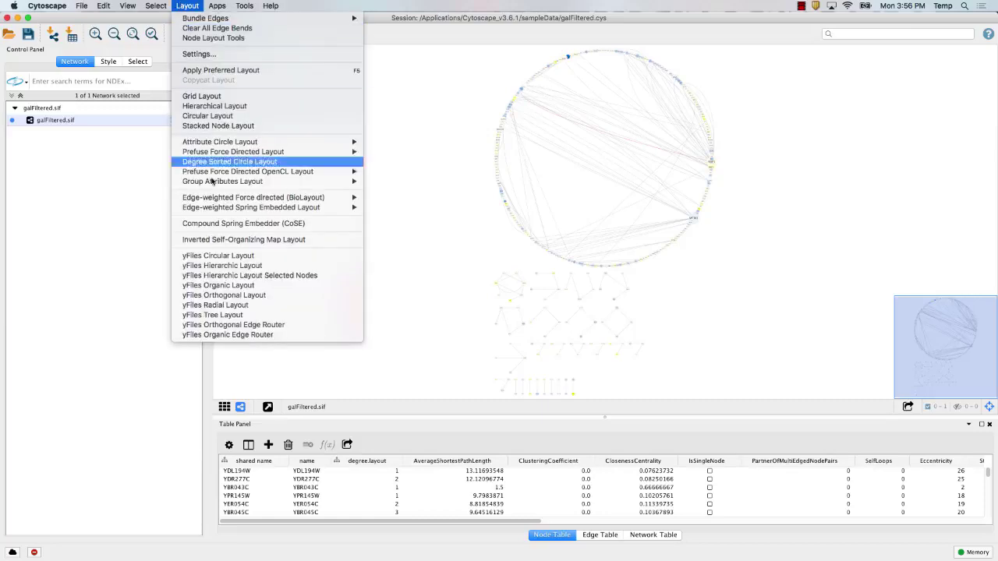
left_click(218, 286)
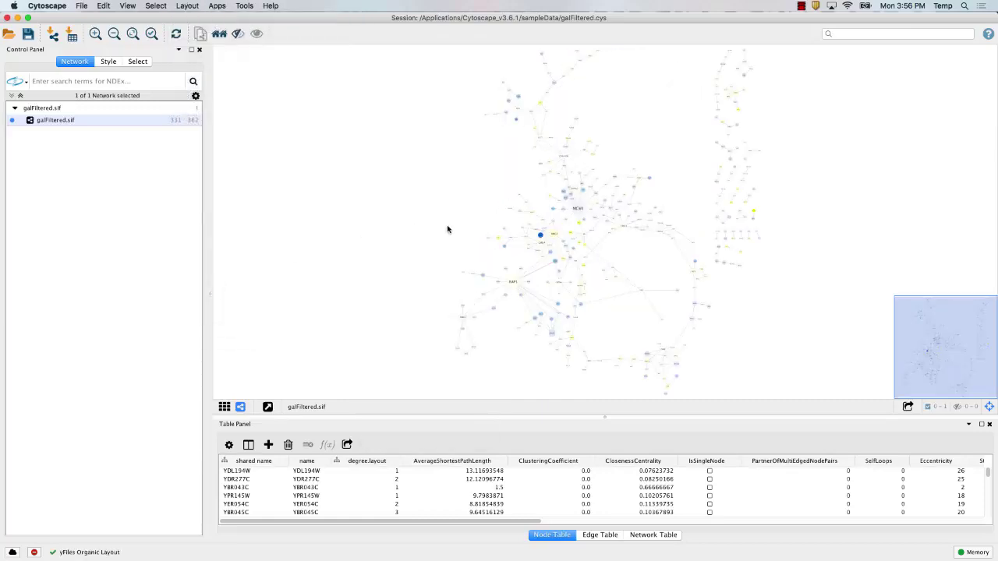
scroll(531, 219, "up", 5)
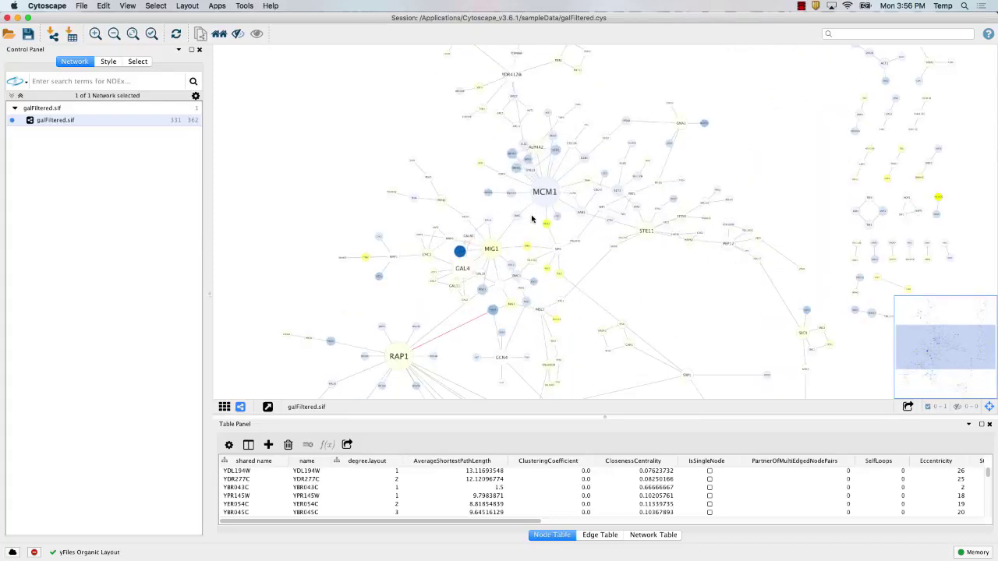
scroll(531, 219, "up", 6)
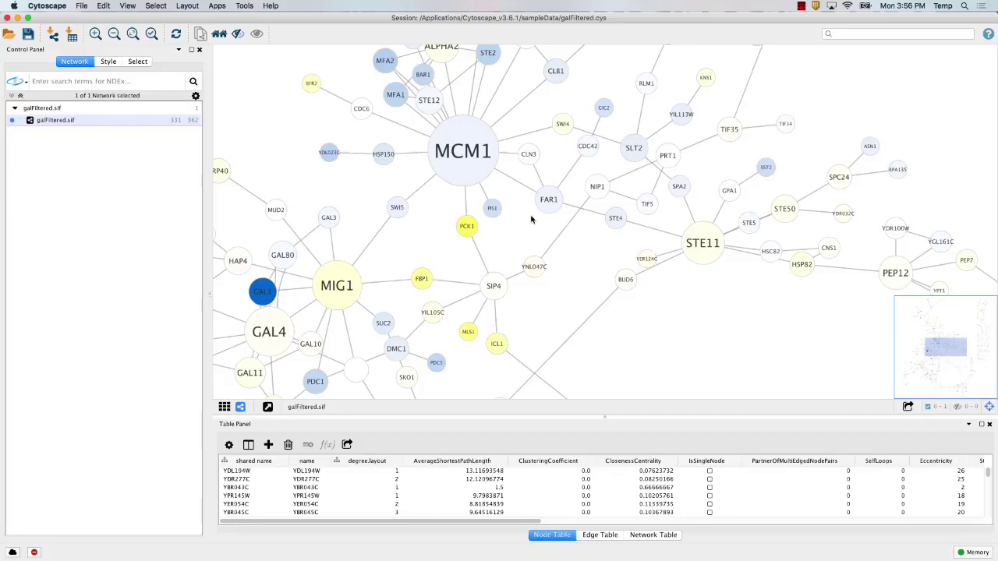
left_click_drag(470, 171, 483, 184)
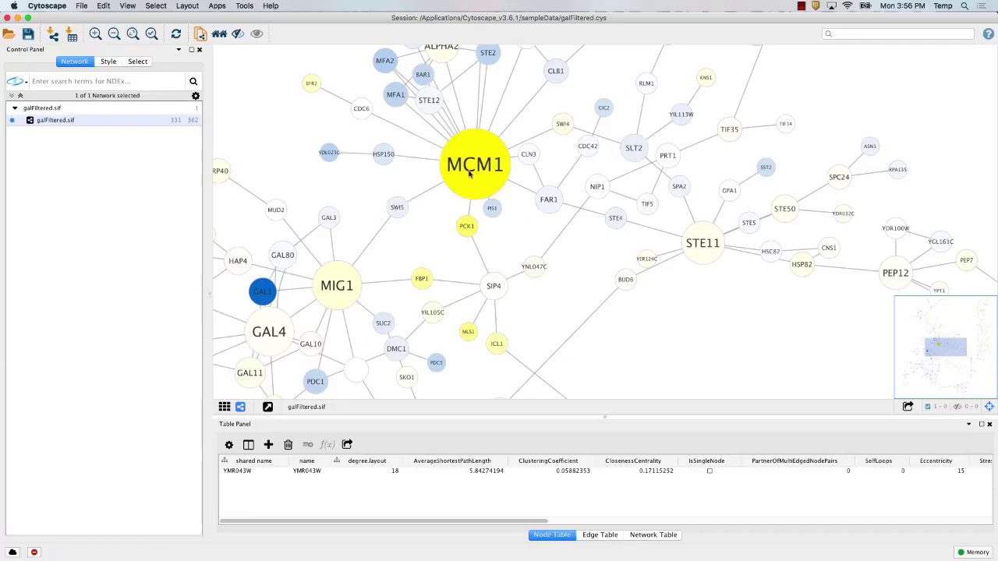
Examine the connections between MCM1 and its surrounding nodes at several magnifications
scroll(469, 173, "down", 5)
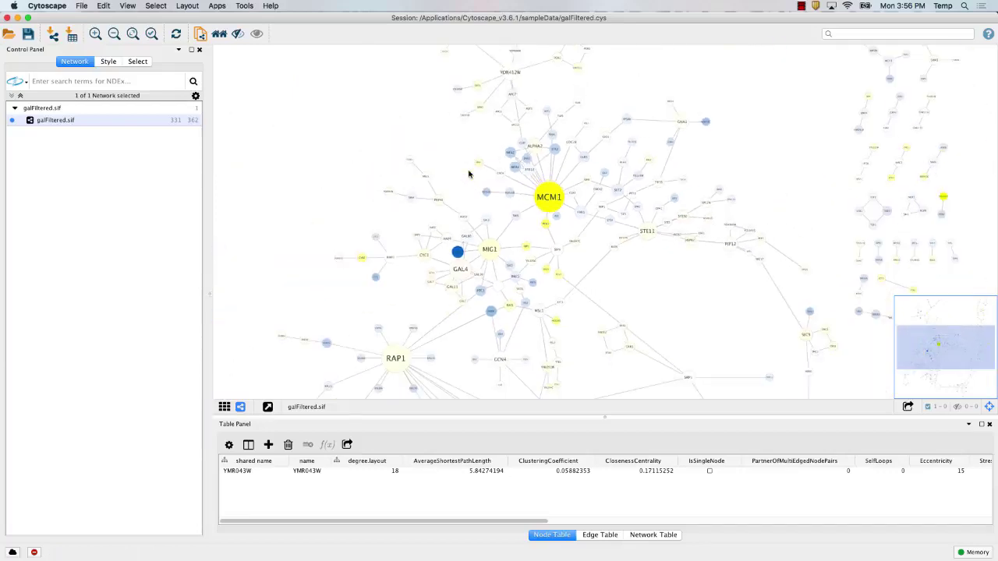
scroll(470, 173, "up", 3)
scroll(469, 173, "down", 1)
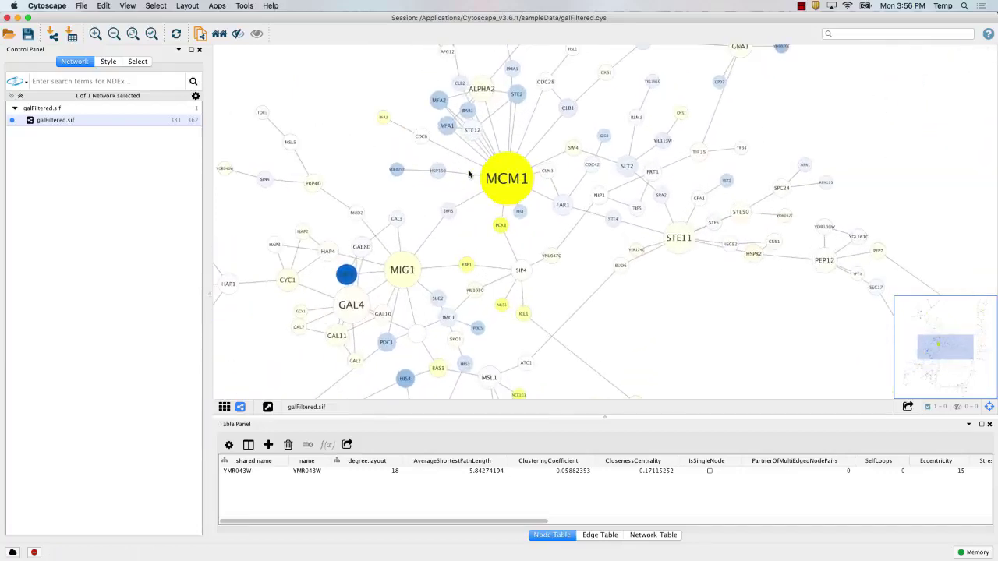
scroll(470, 173, "up", 4)
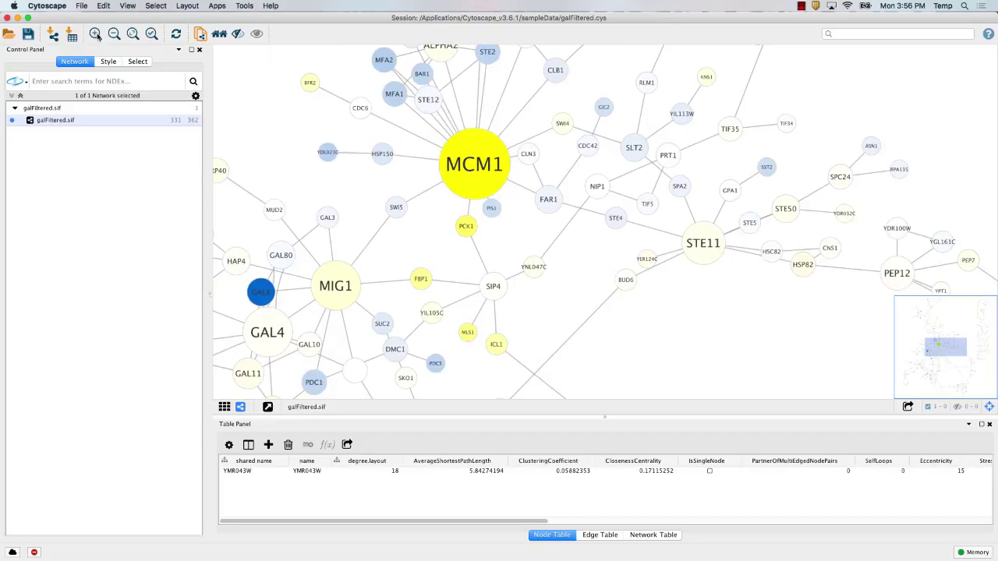
left_click(95, 34)
left_click(95, 35)
left_click(114, 34)
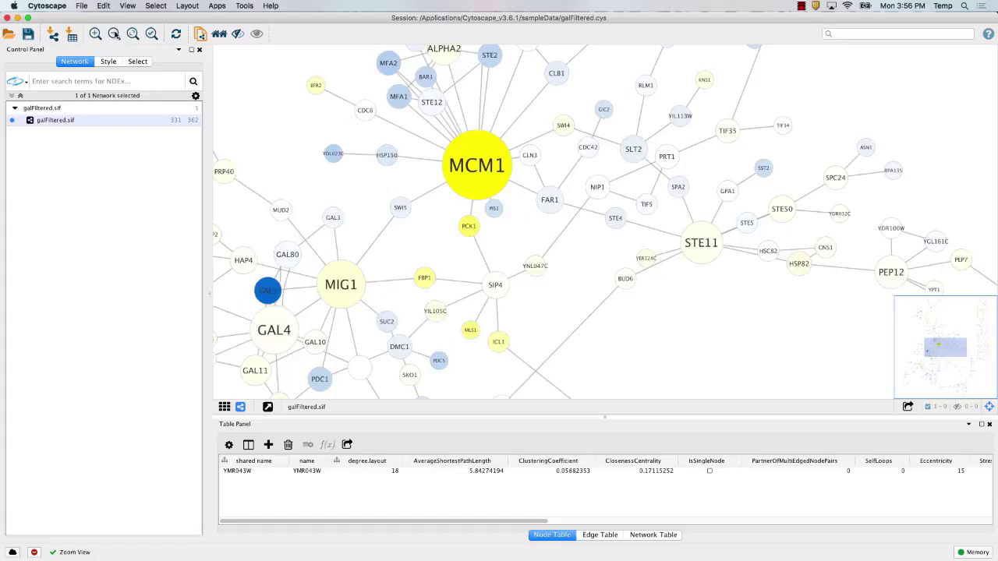
left_click(114, 35)
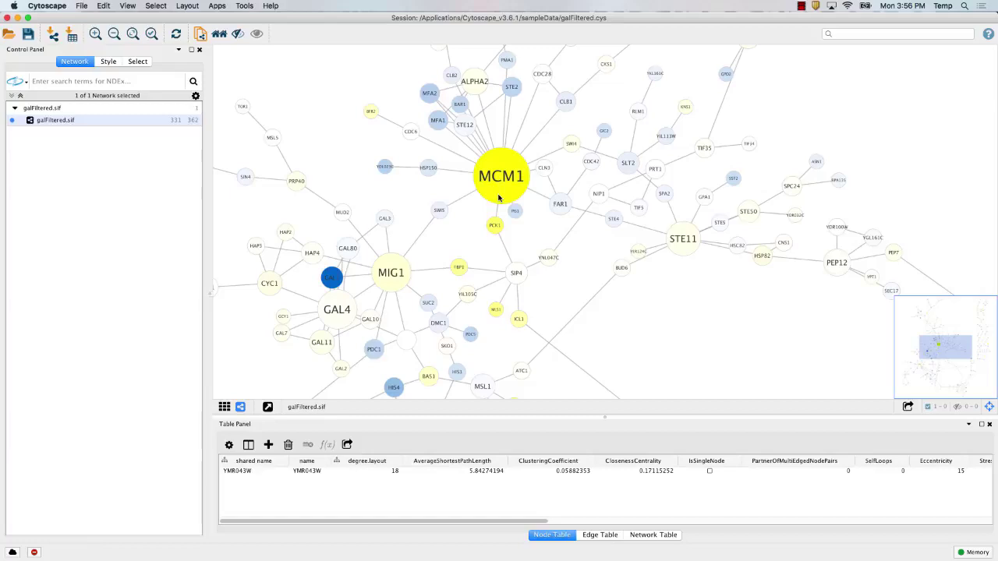
scroll(499, 198, "down", 3)
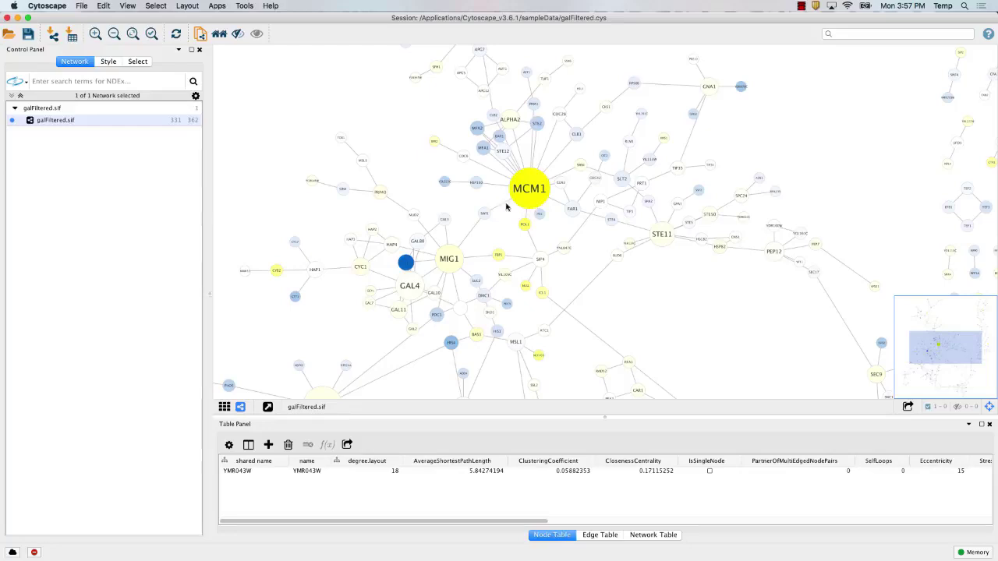
scroll(498, 198, "up", 5)
scroll(493, 195, "up", 3)
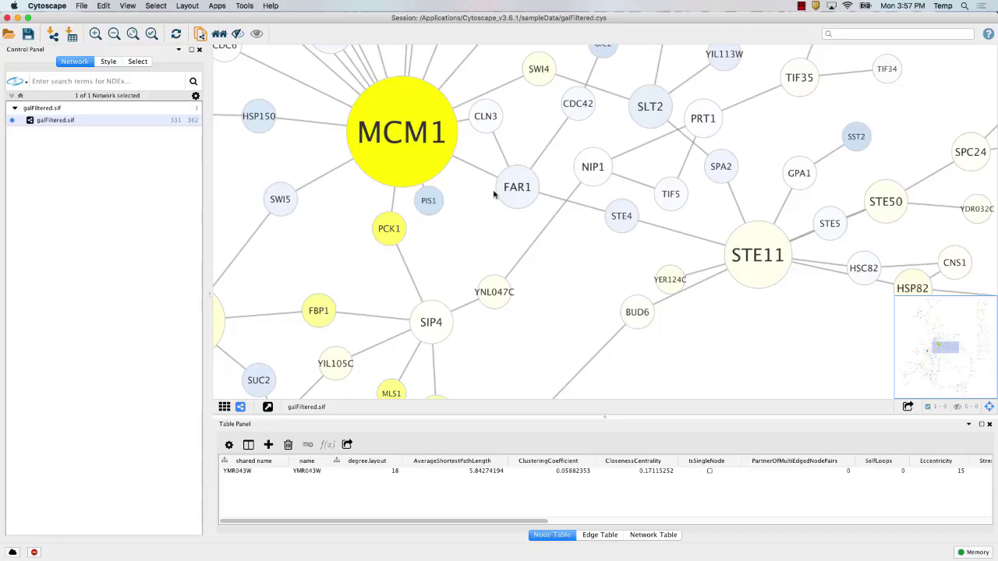
Box-select the nodes surrounding MCM1, from BFR2 across to NIP1, and clear the selection
scroll(482, 193, "down", 3)
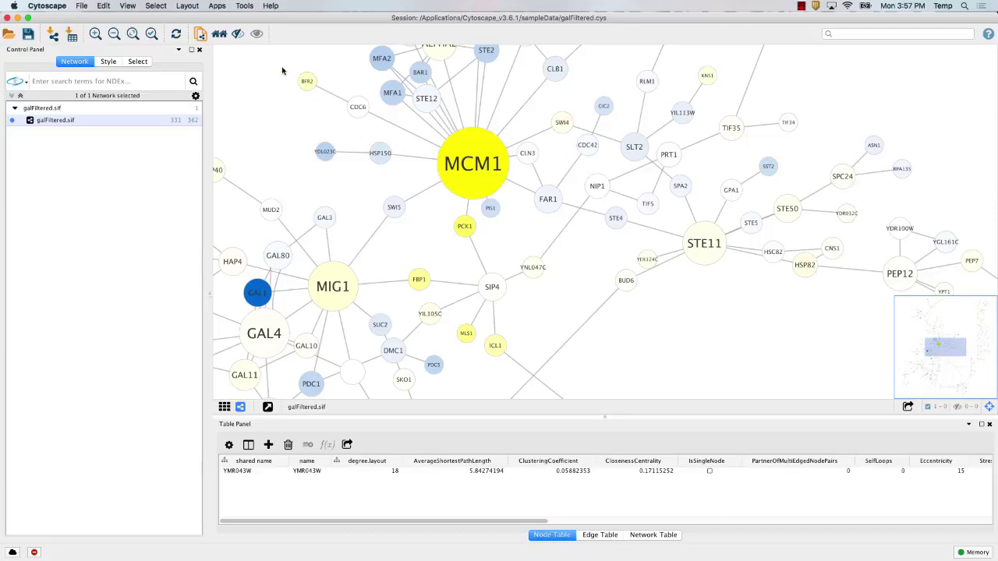
left_click_drag(277, 69, 595, 250)
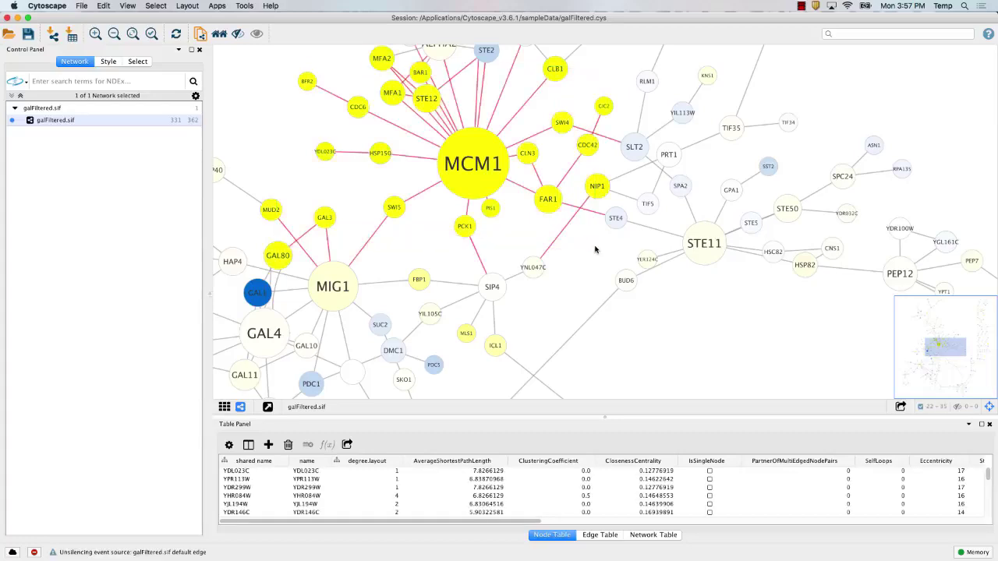
left_click(306, 122)
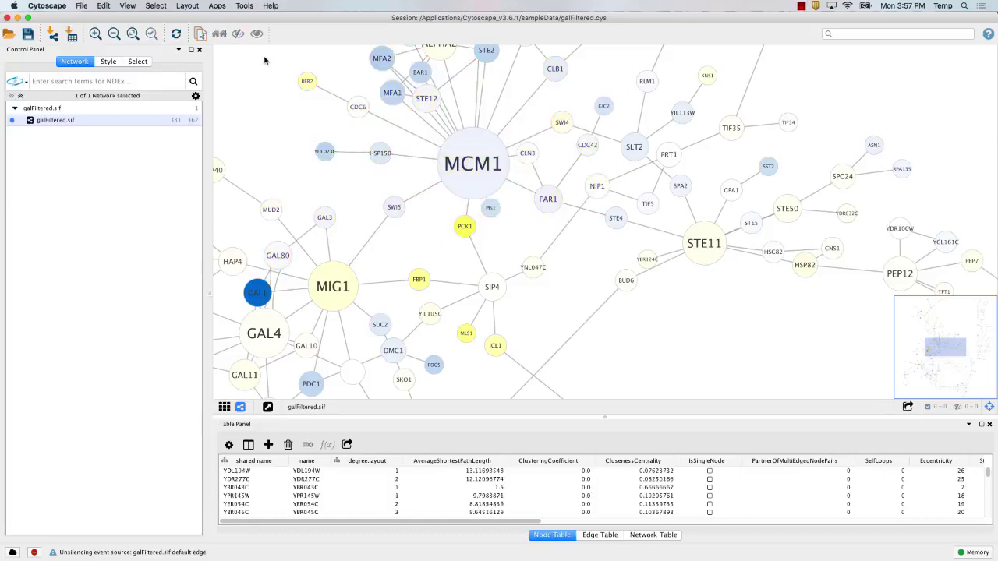
Show the filter controls, select the MCM1 node by searching the network for mcm1, and clear the search text
left_click(136, 64)
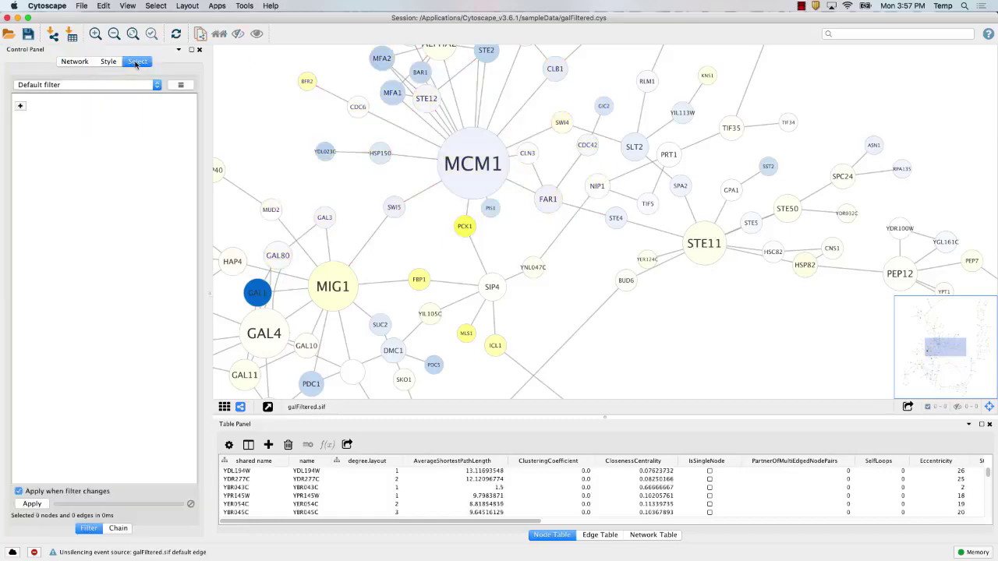
left_click(837, 34)
type("mcm1")
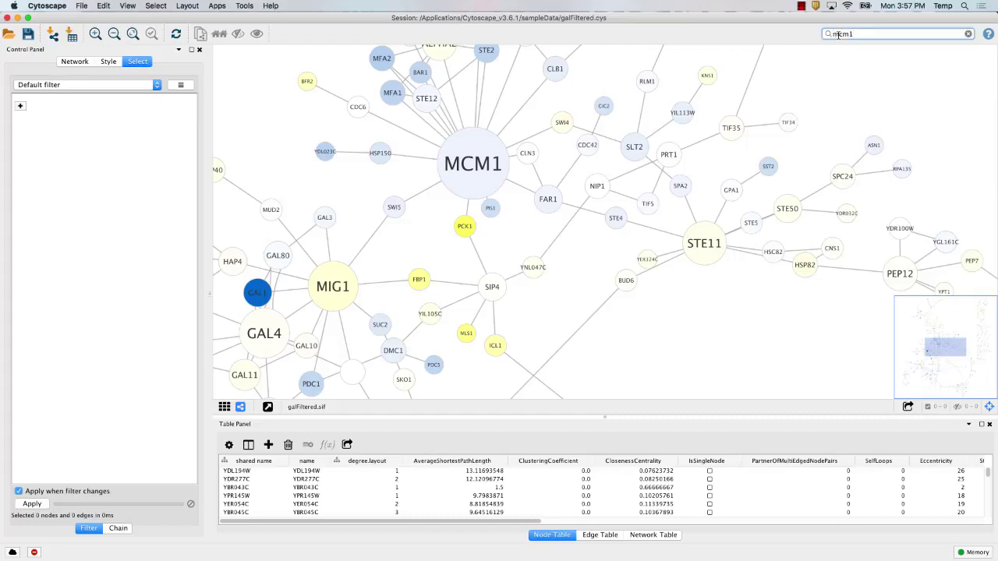
key("Return")
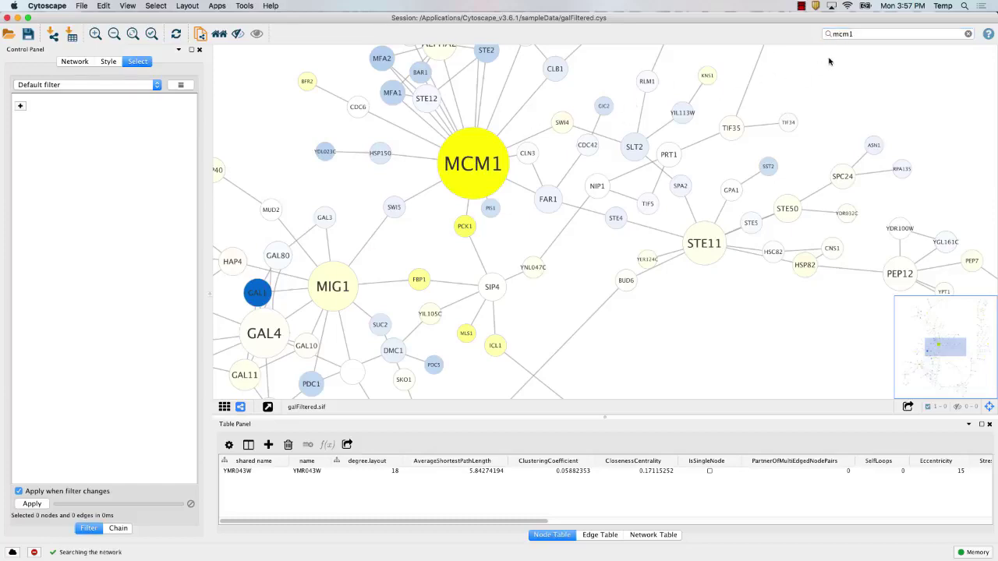
left_click(967, 36)
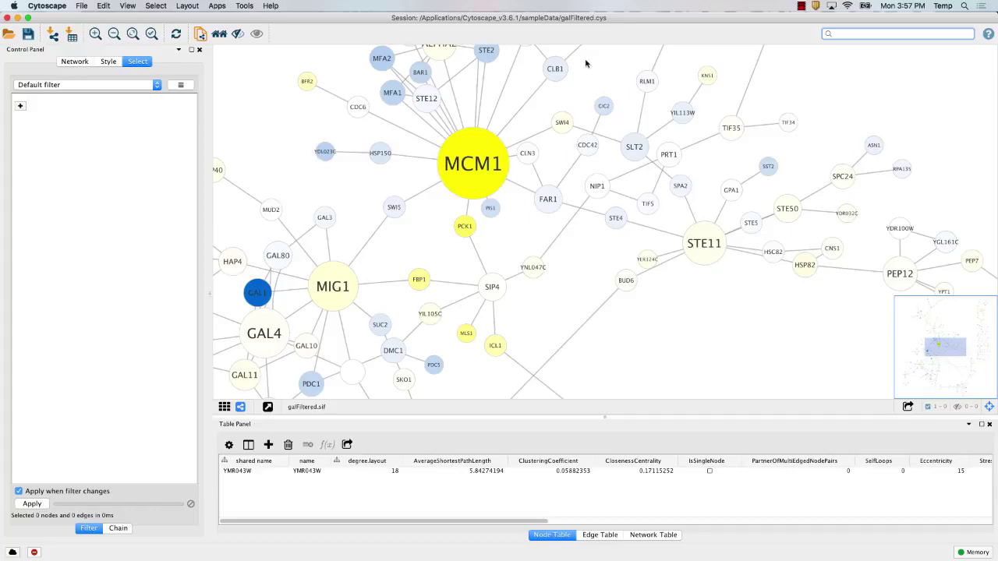
Add a column filter on Node: Degree and set its range to between 4 and 18 inclusive
left_click(108, 88)
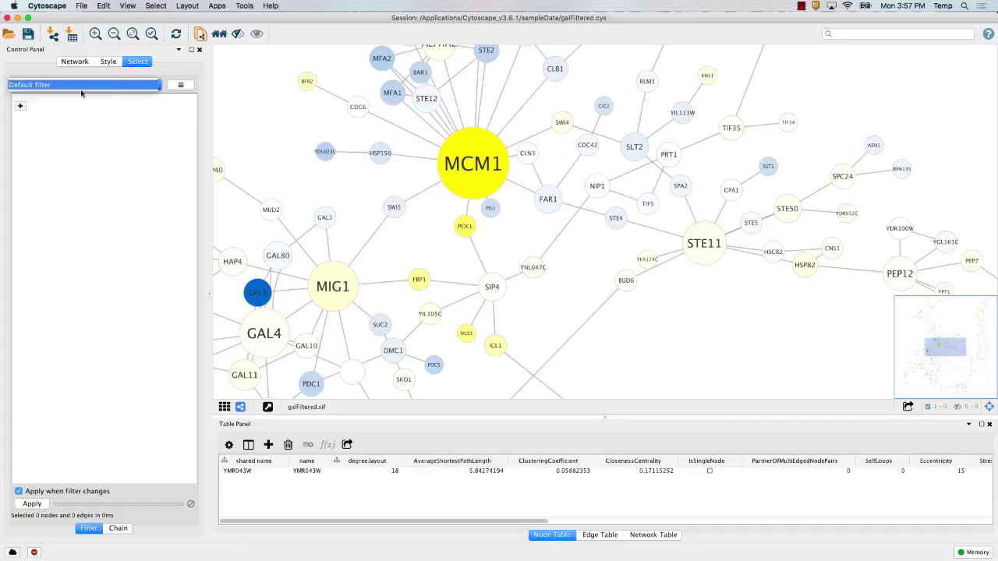
left_click(21, 107)
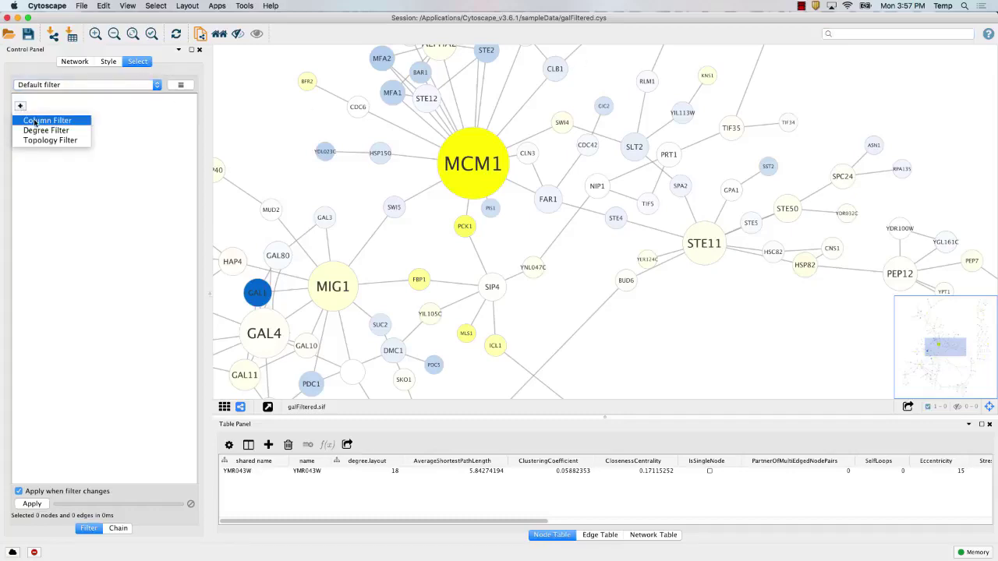
left_click(35, 121)
left_click(68, 106)
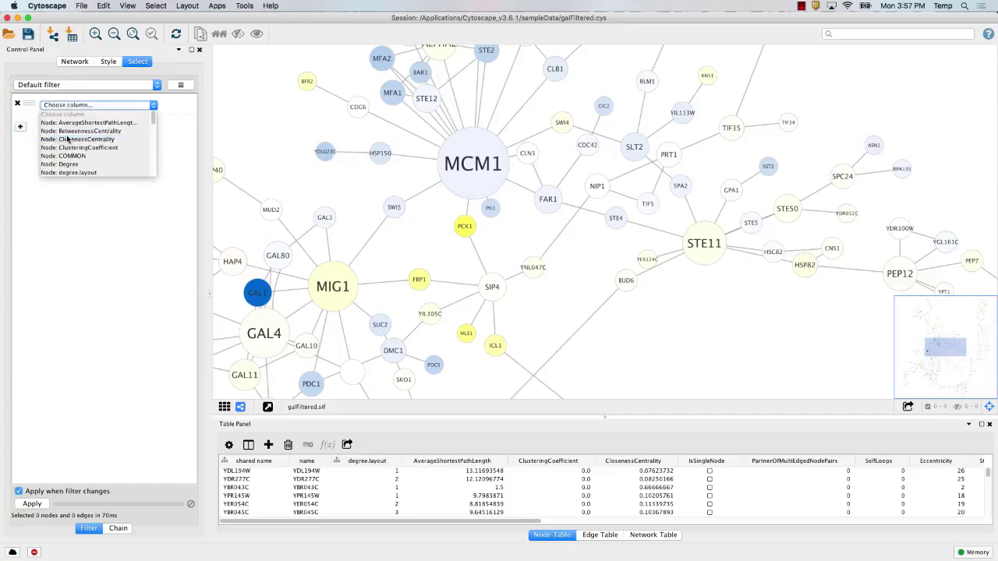
left_click(68, 140)
left_click(84, 106)
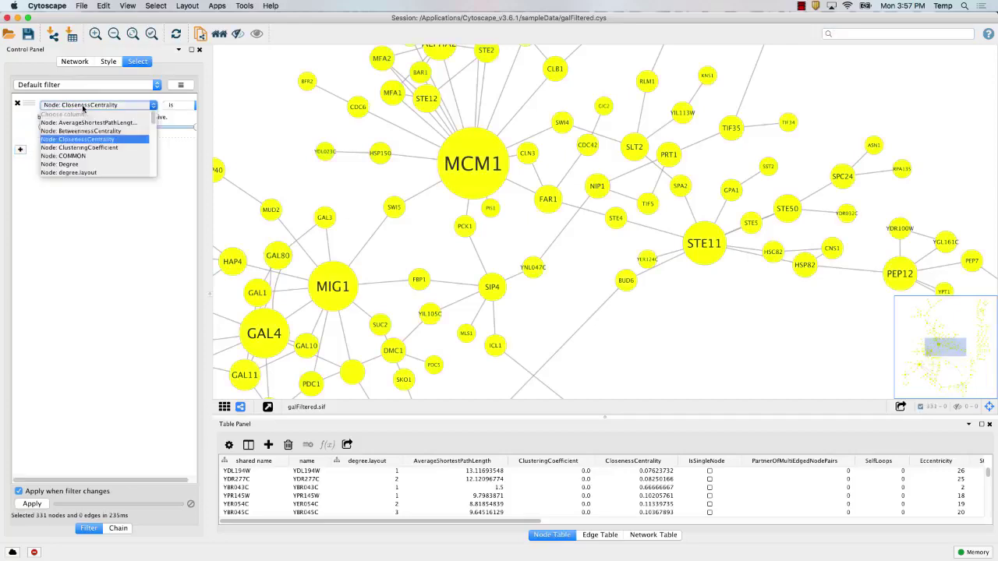
left_click(76, 164)
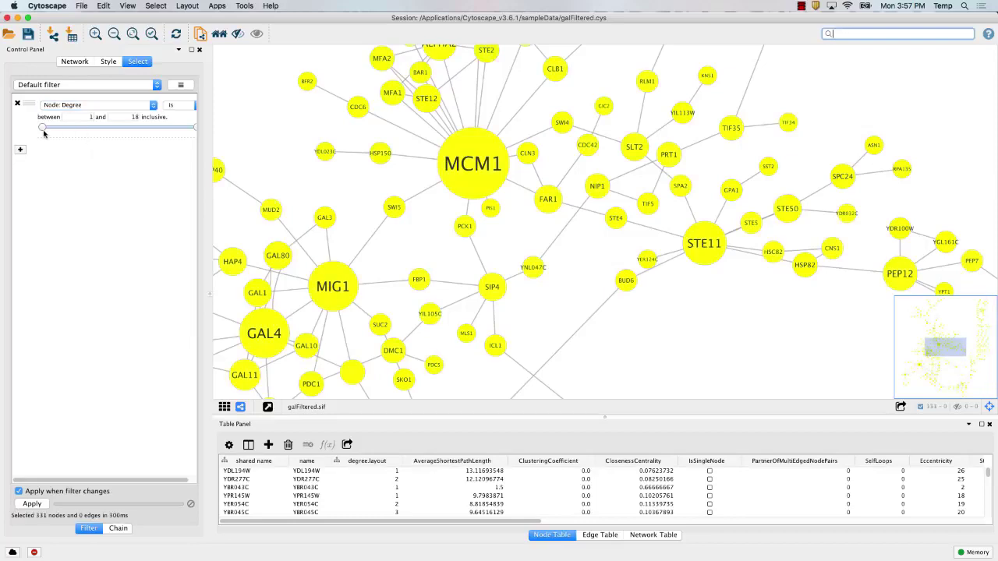
left_click_drag(42, 130, 69, 128)
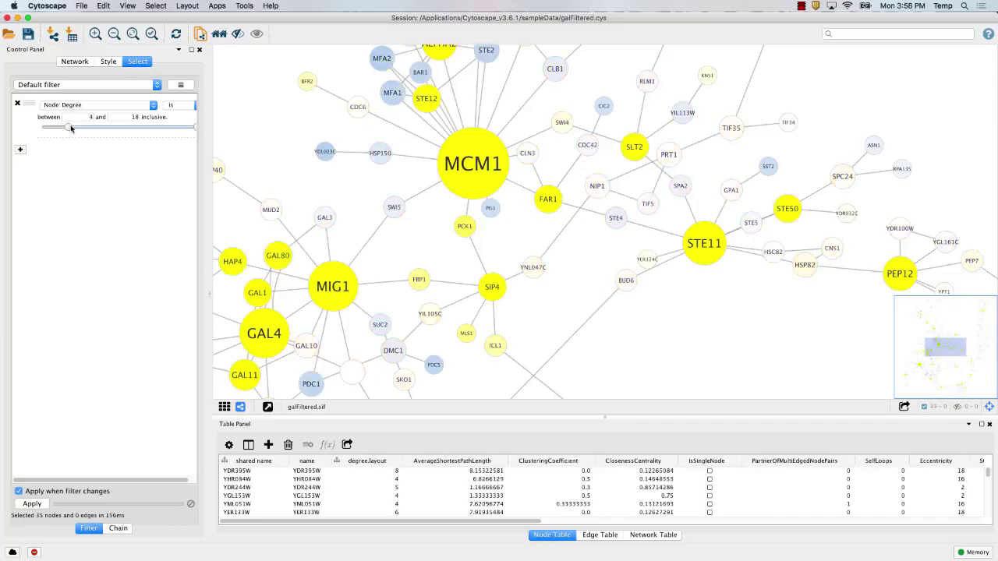
Create a new network from the box-selected nodes around MCM1 with all edges, and apply the preferred layout to it
left_click(249, 99)
left_click_drag(281, 61, 644, 257)
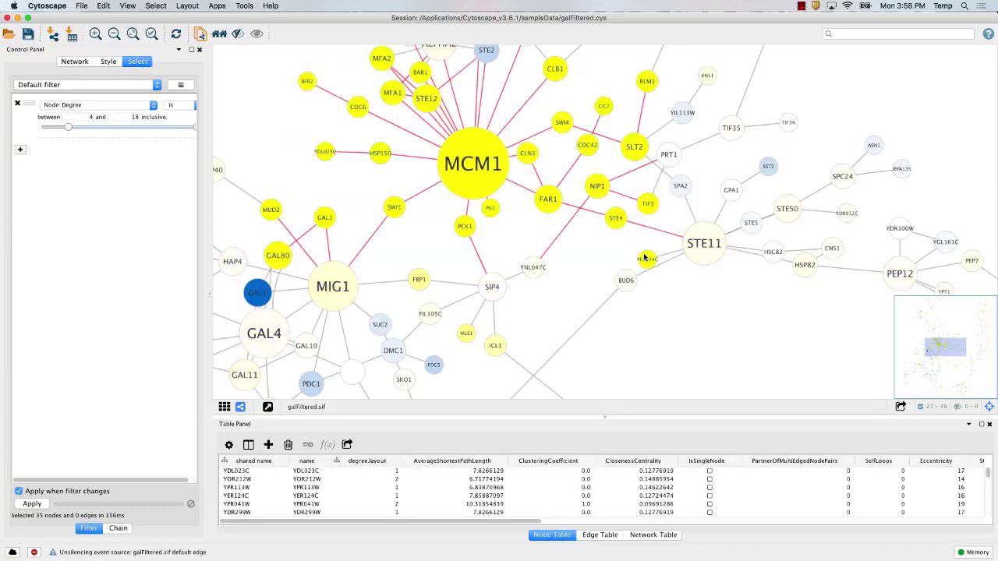
left_click(90, 4)
mouse_move(103, 6)
mouse_move(214, 21)
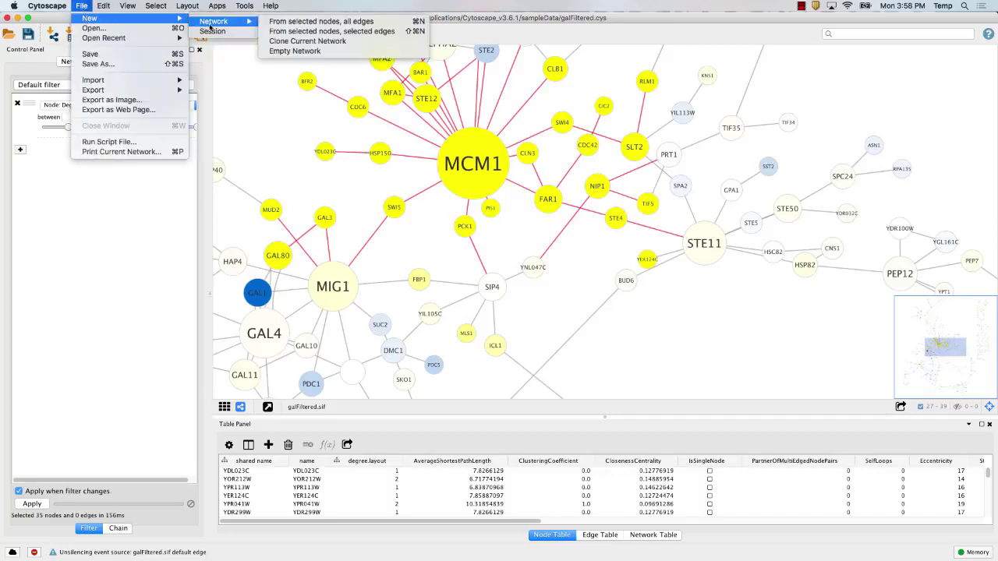
left_click(285, 23)
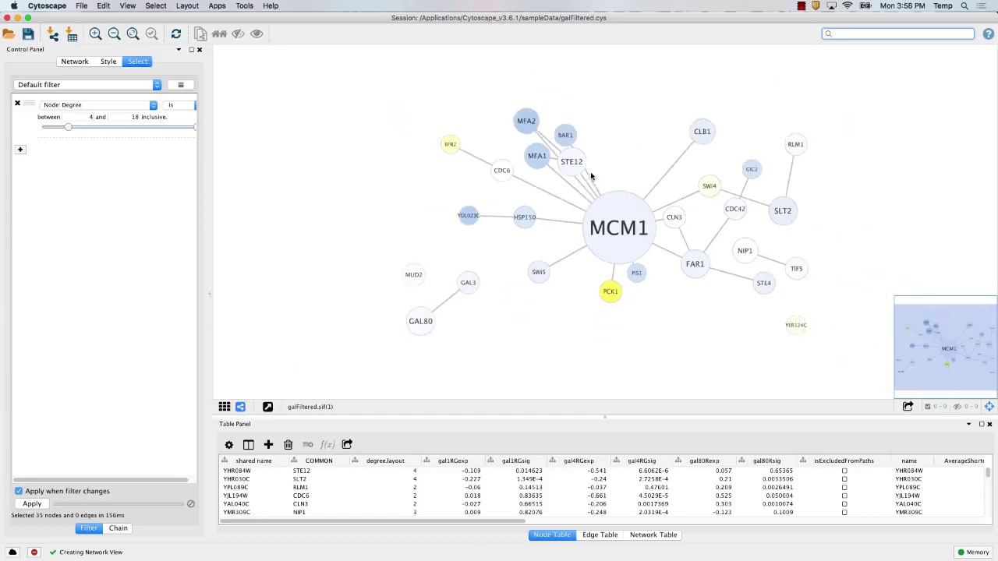
left_click(175, 36)
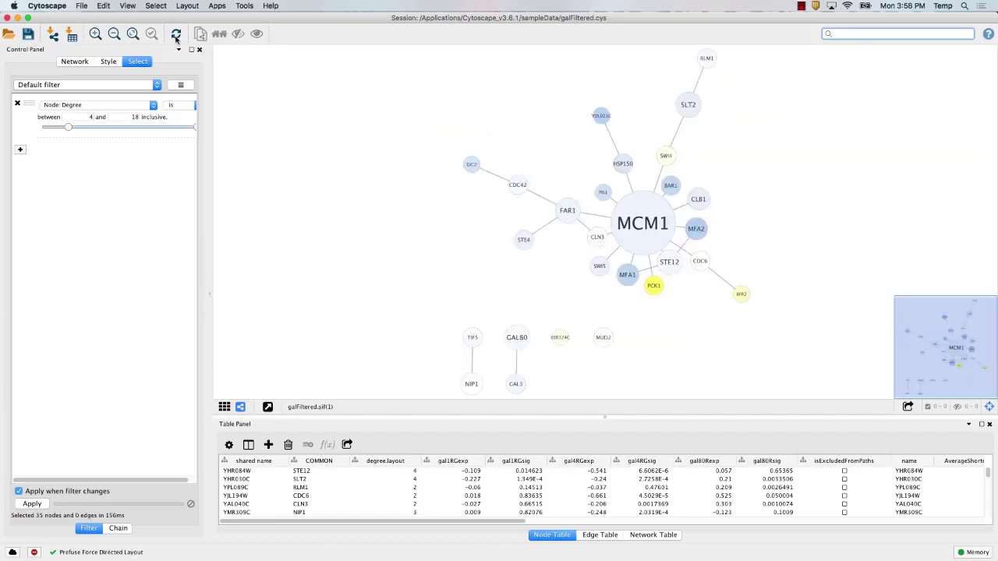
Compare the original galFiltered.sif network with its galFiltered.sif(1) subnetwork and inspect their parent collection in the network list
left_click(79, 65)
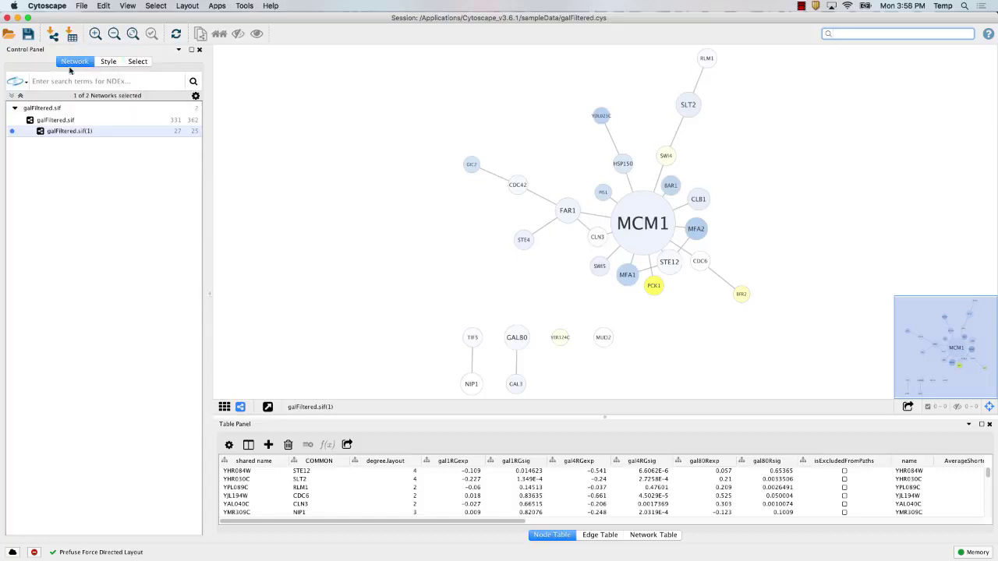
left_click(56, 121)
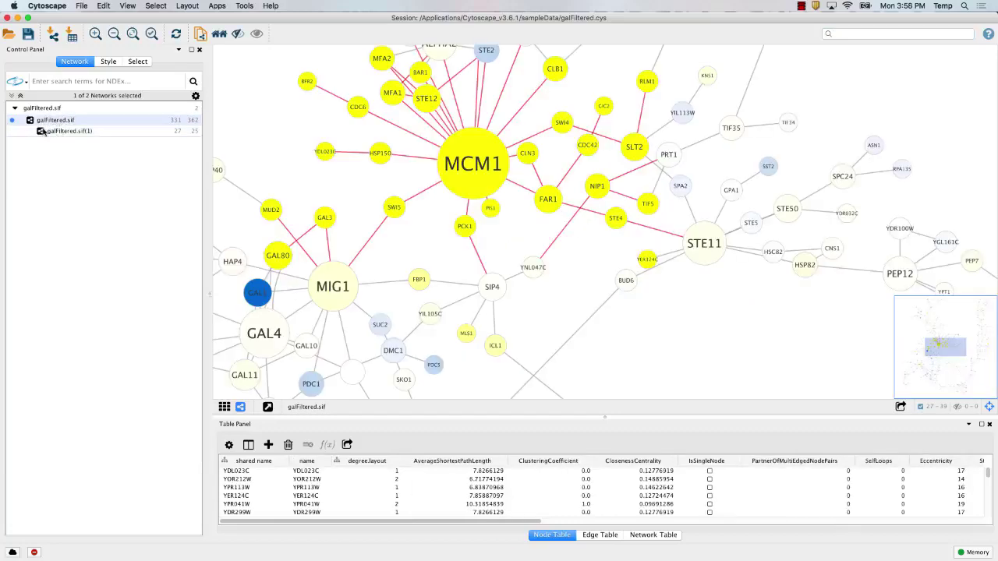
left_click(43, 131)
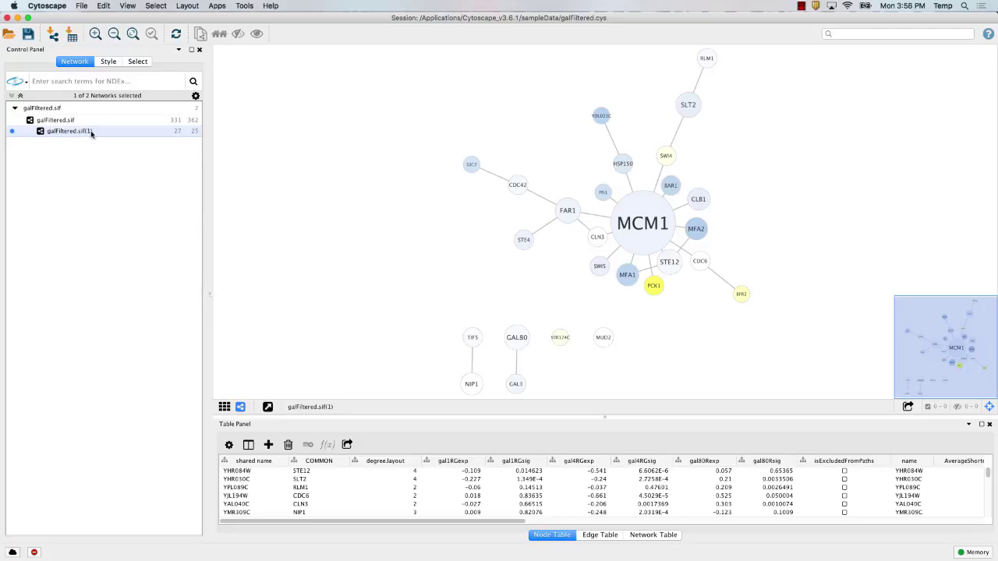
left_click(189, 110)
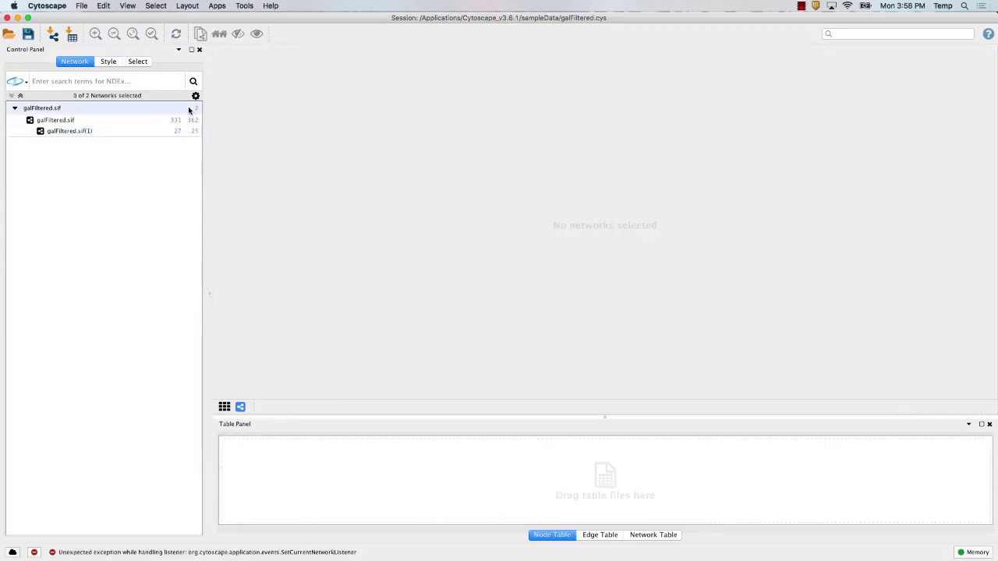
left_click(14, 109)
left_click(14, 109)
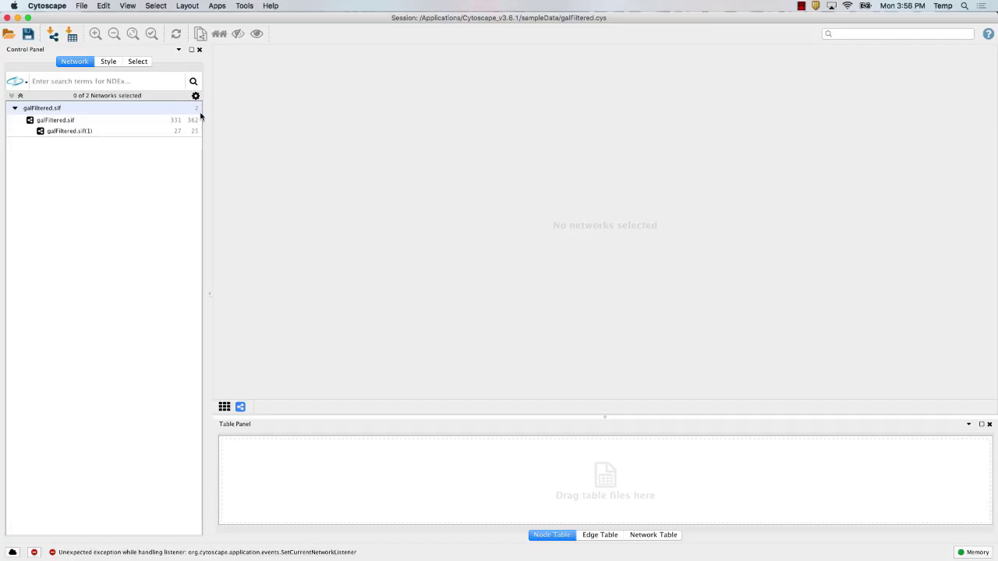
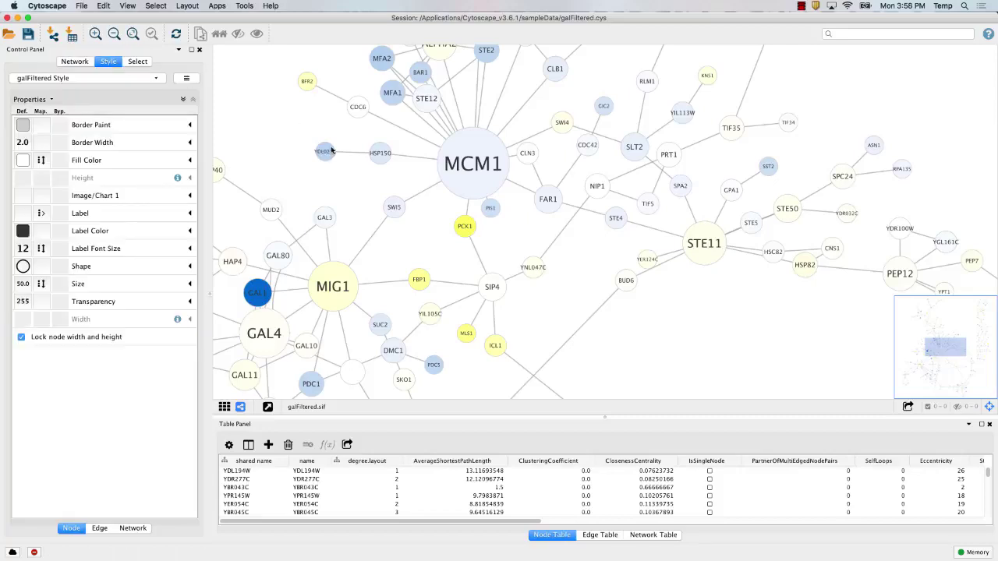
Select the MCM1 node and review its attributes in an enlarged node table, including the list of available columns
left_click(463, 172)
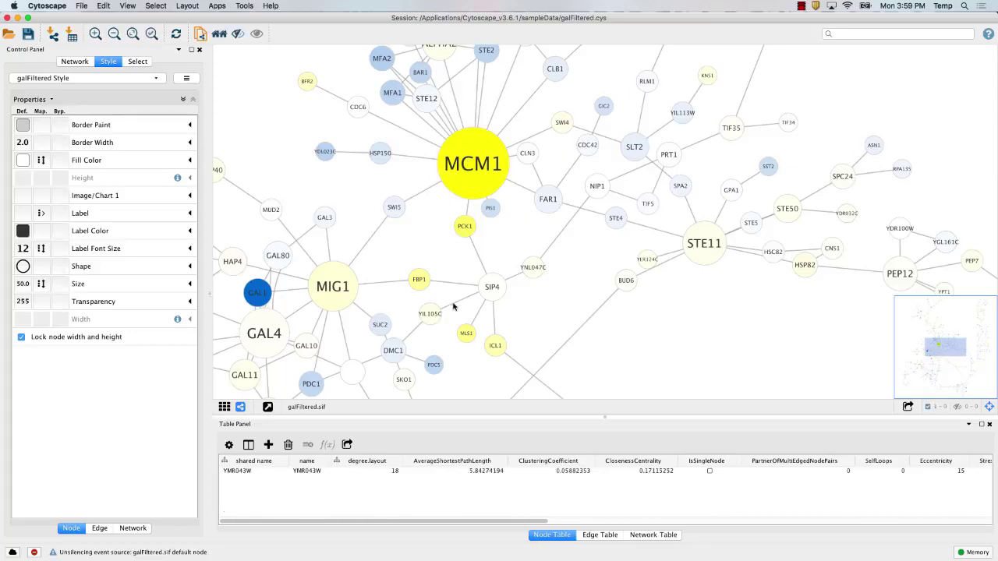
left_click_drag(453, 418, 457, 393)
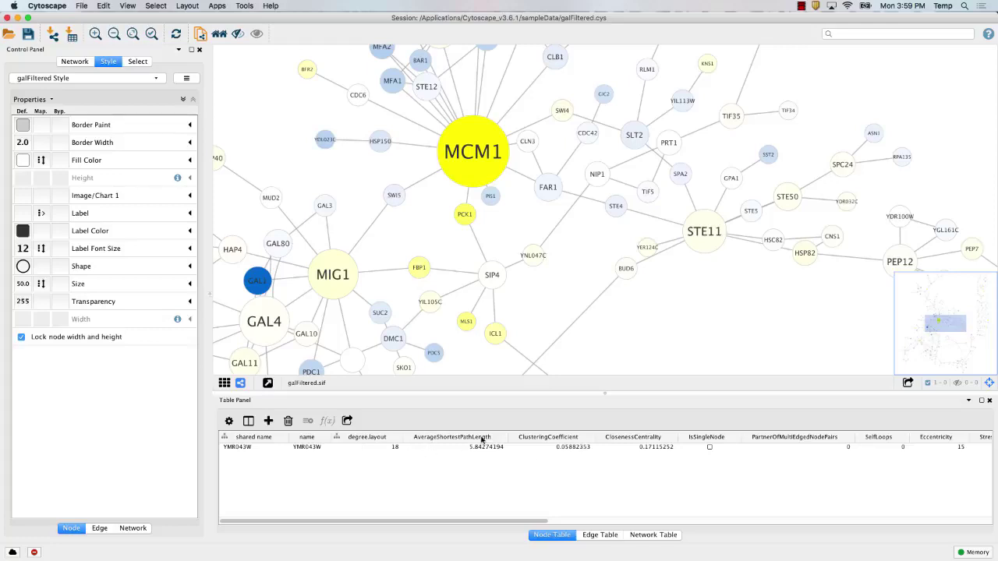
left_click_drag(514, 521, 959, 540)
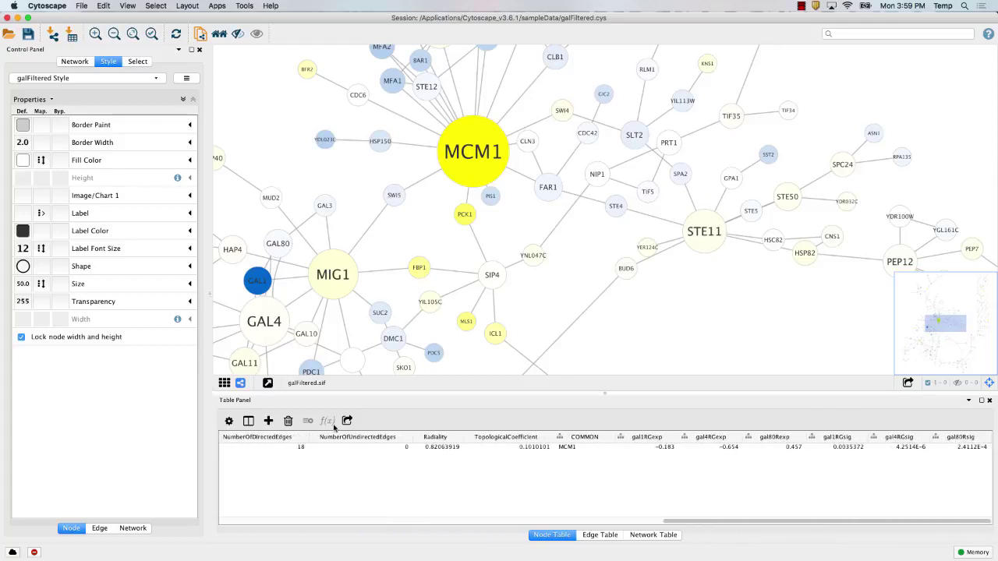
left_click(248, 422)
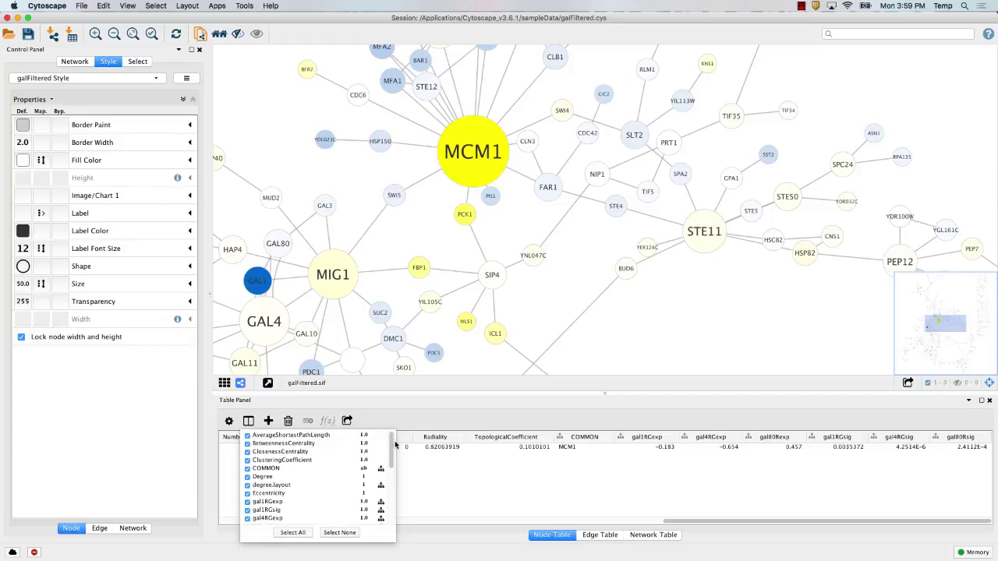
left_click_drag(394, 444, 395, 521)
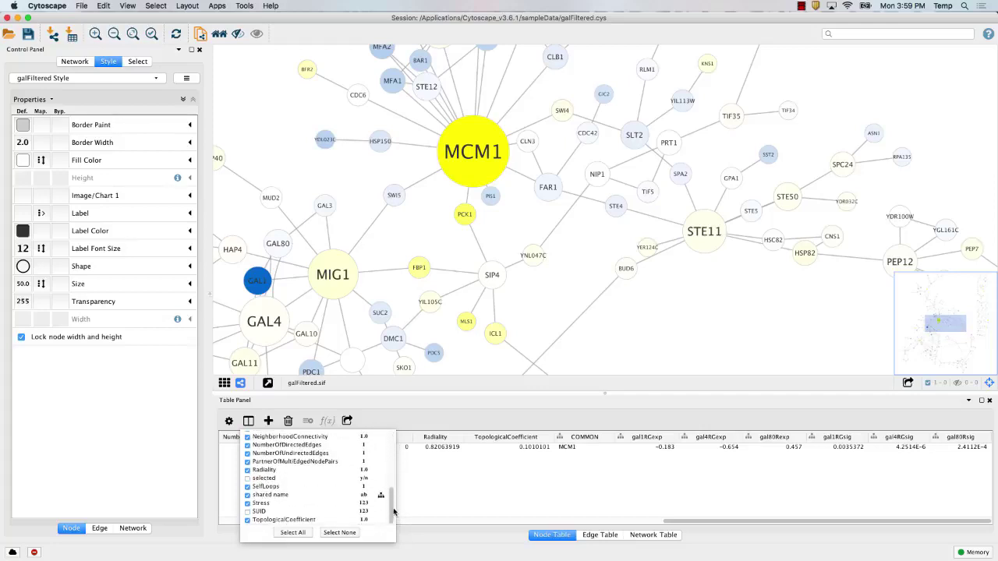
scroll(393, 512, "up", 5)
left_click(369, 414)
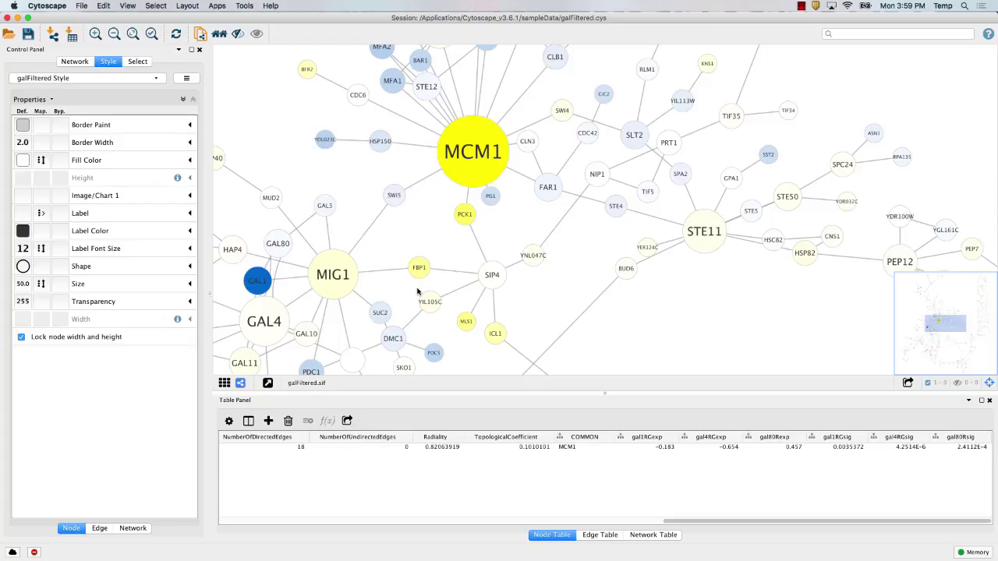
Select the edge between PCK1 and SIP4 and compare its edge table entry with the node table
left_click_drag(465, 229, 493, 238)
left_click(497, 242)
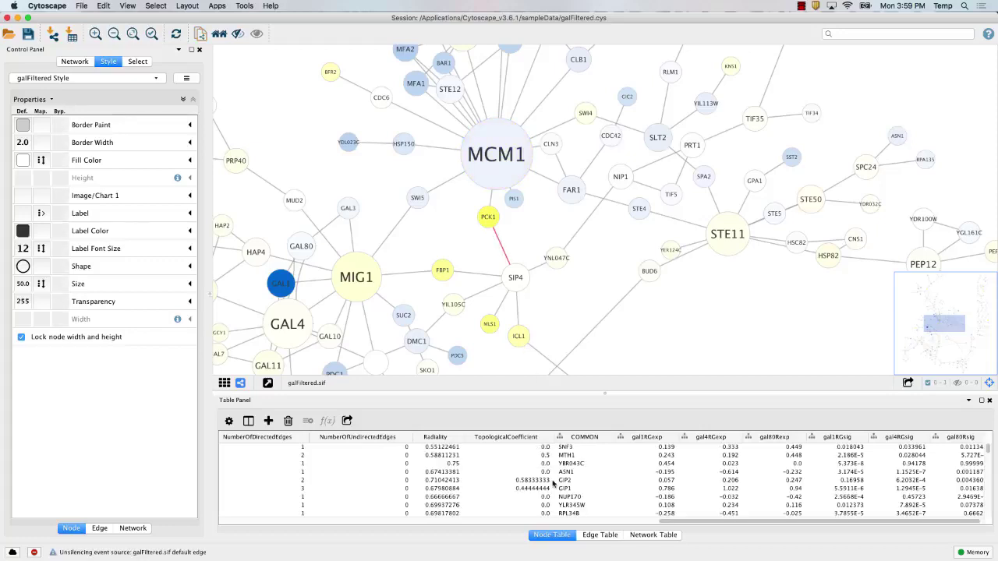
left_click(597, 536)
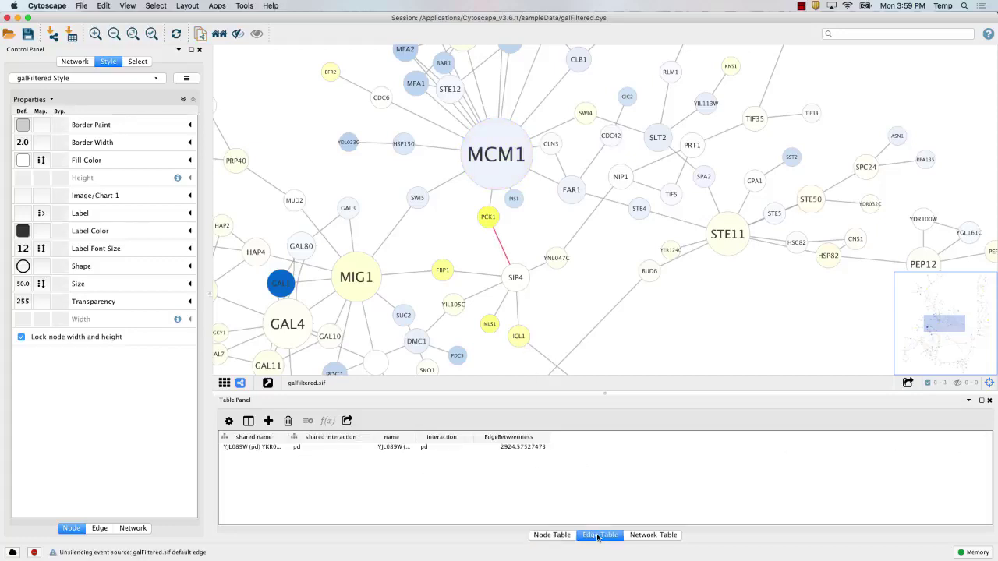
left_click(555, 535)
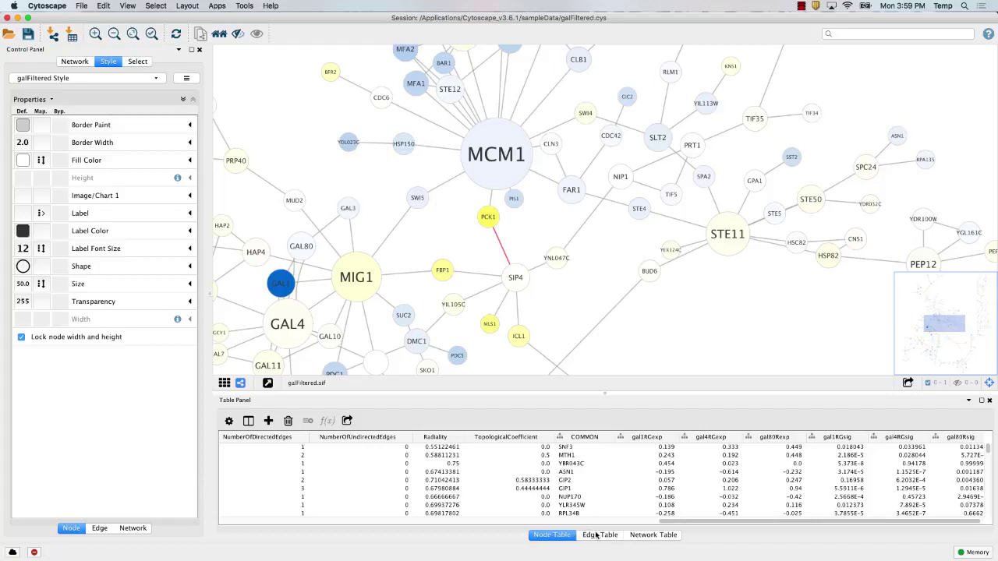
left_click(597, 536)
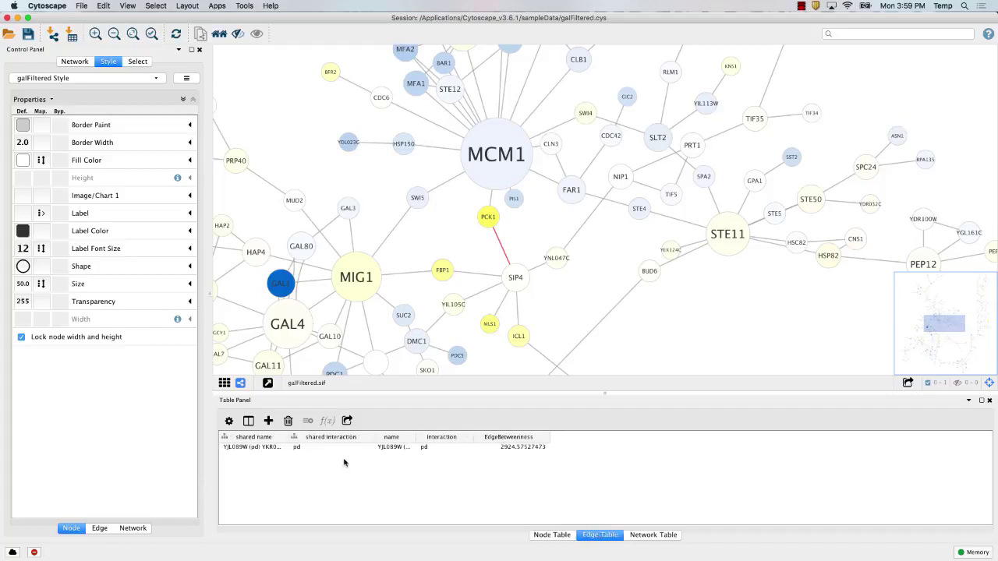
left_click(553, 536)
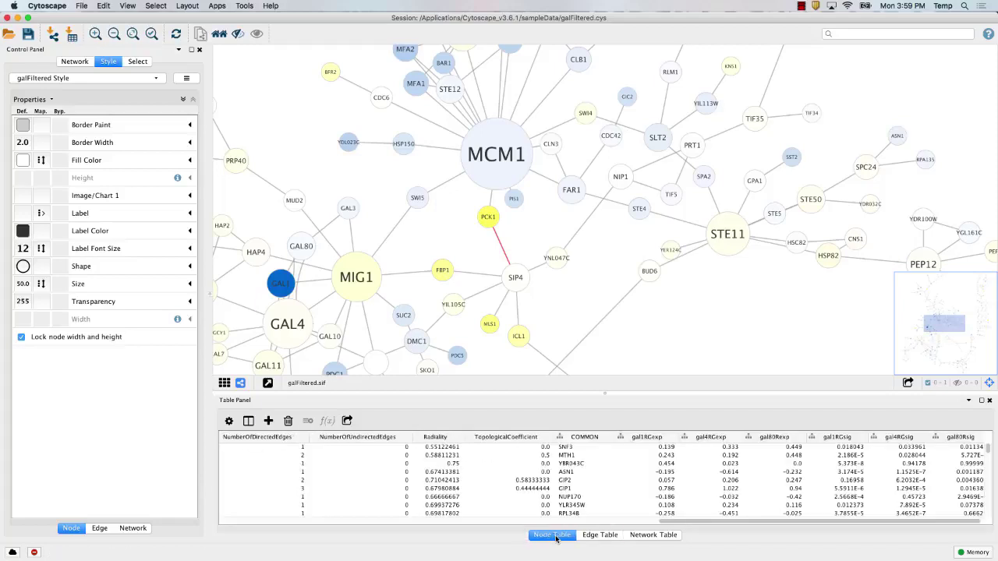
Review the table attributes of the nodes boxed between MCM1, MIG1 and SIP4, and reduce the selection to FBP1 and SIP4
left_click(531, 252)
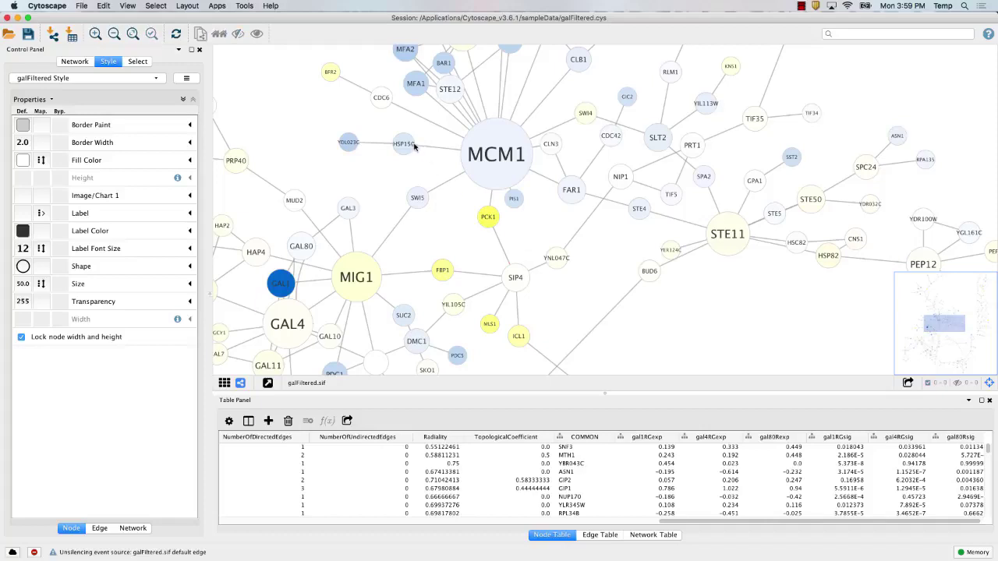
left_click_drag(379, 163, 587, 312)
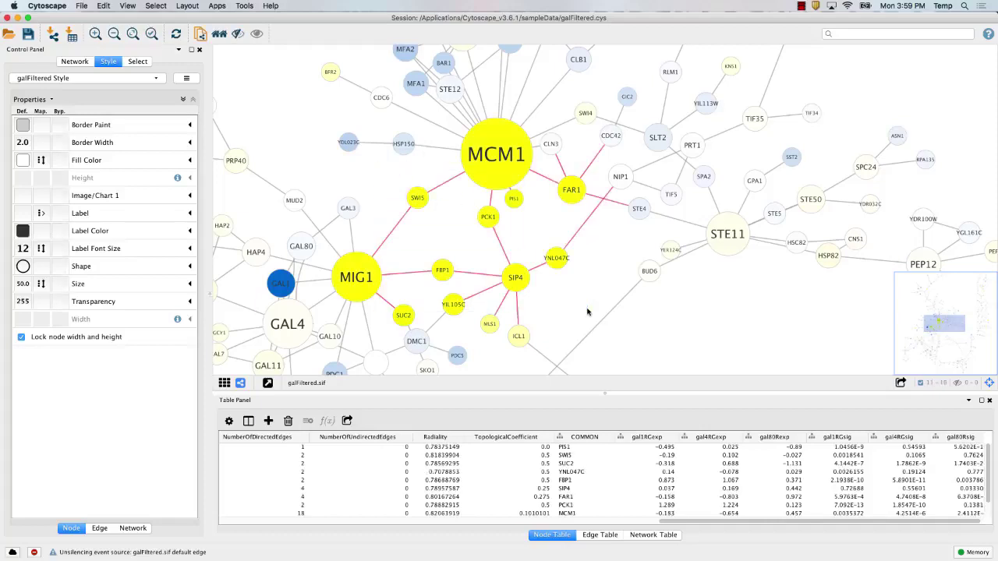
scroll(405, 490, "left", 5)
scroll(405, 490, "down", 1)
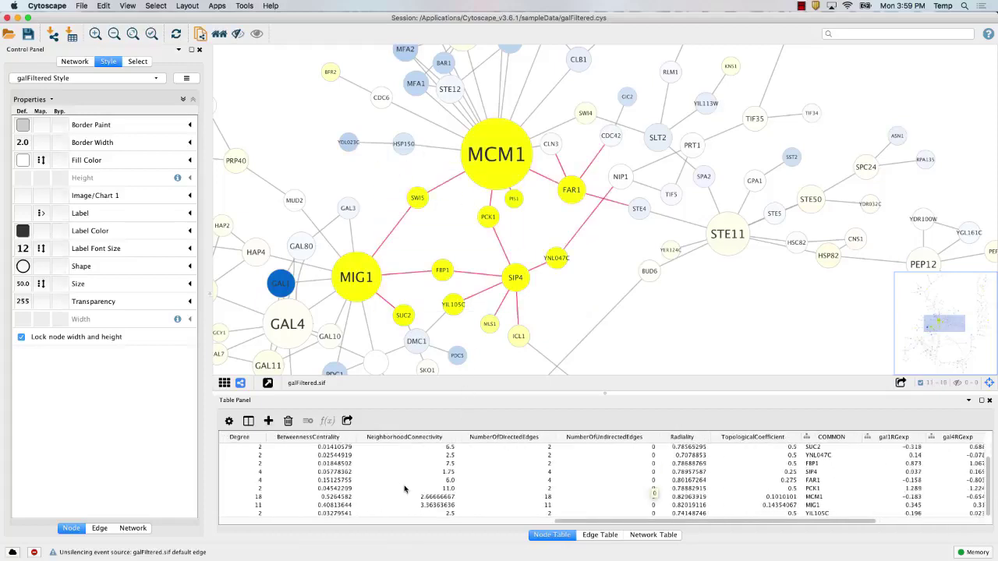
left_click(424, 245)
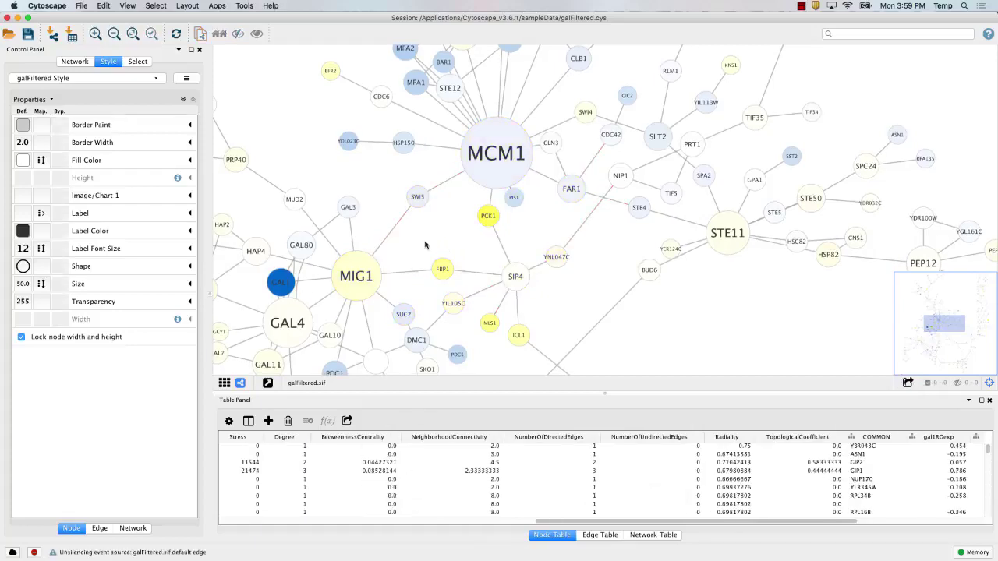
left_click_drag(425, 244, 522, 290)
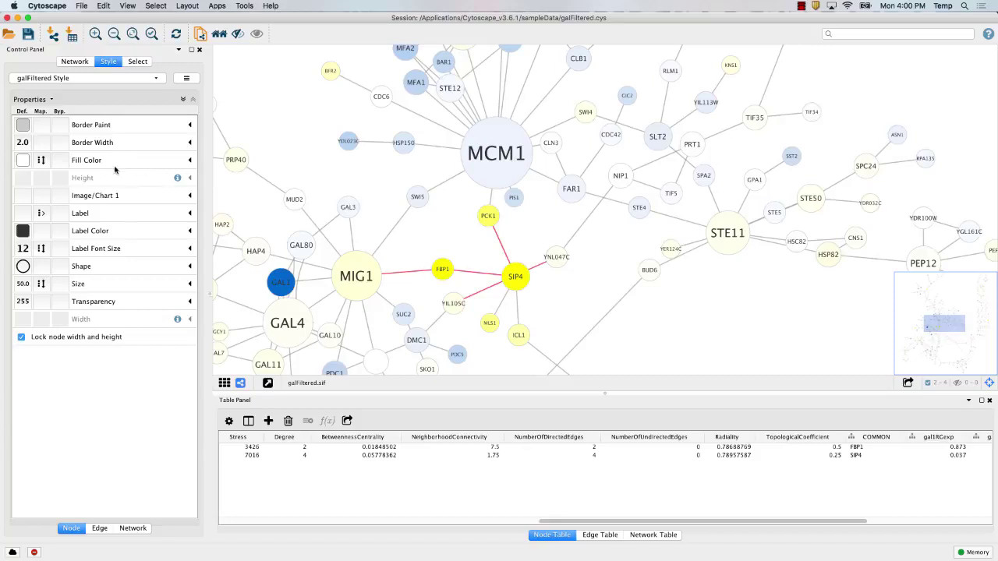
Map the node Fill Color to the gal80Rexp column, keeping the continuous mapping
left_click(188, 160)
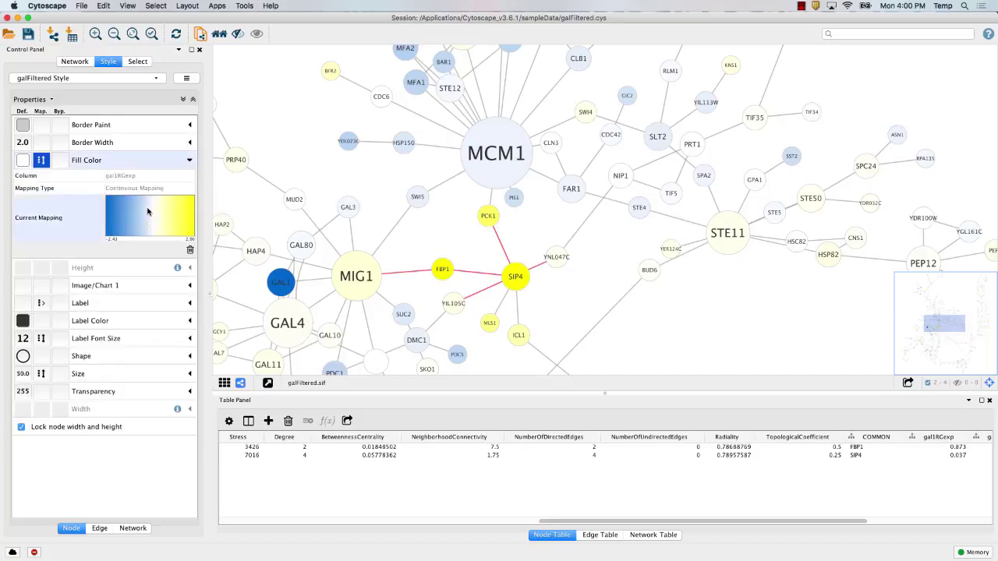
left_click(119, 177)
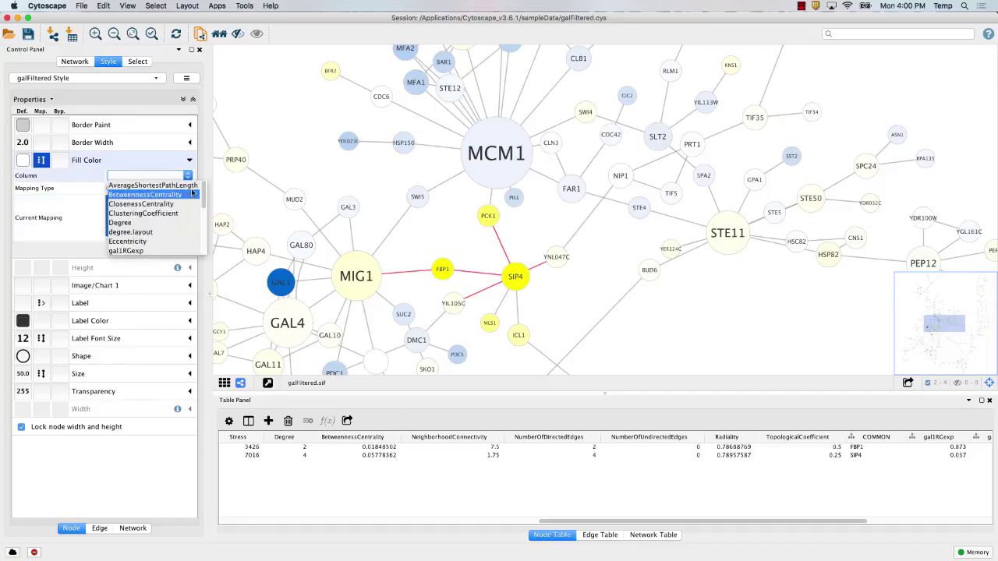
left_click_drag(203, 191, 203, 219)
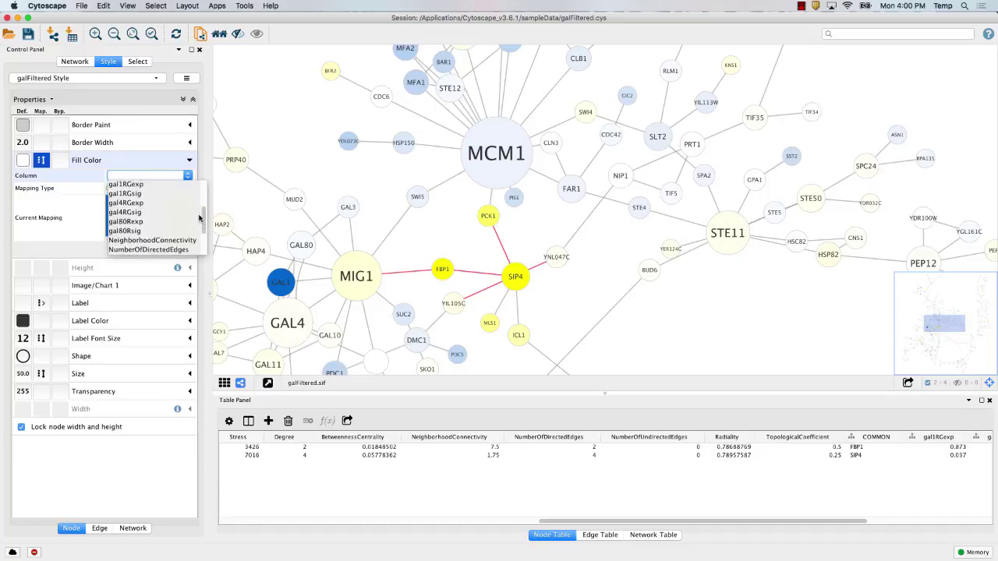
left_click(98, 205)
left_click(145, 176)
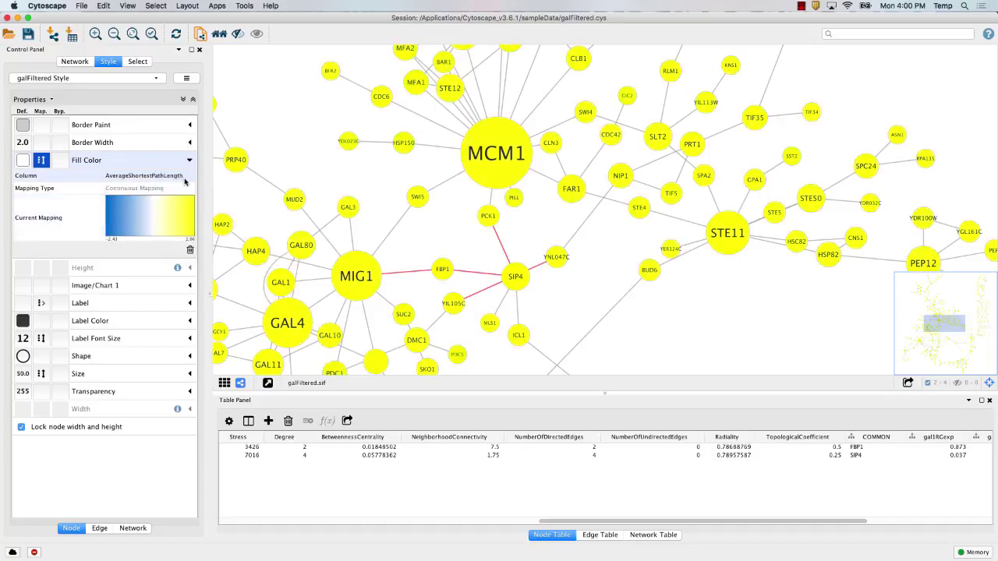
left_click(175, 177)
left_click_drag(202, 196, 208, 245)
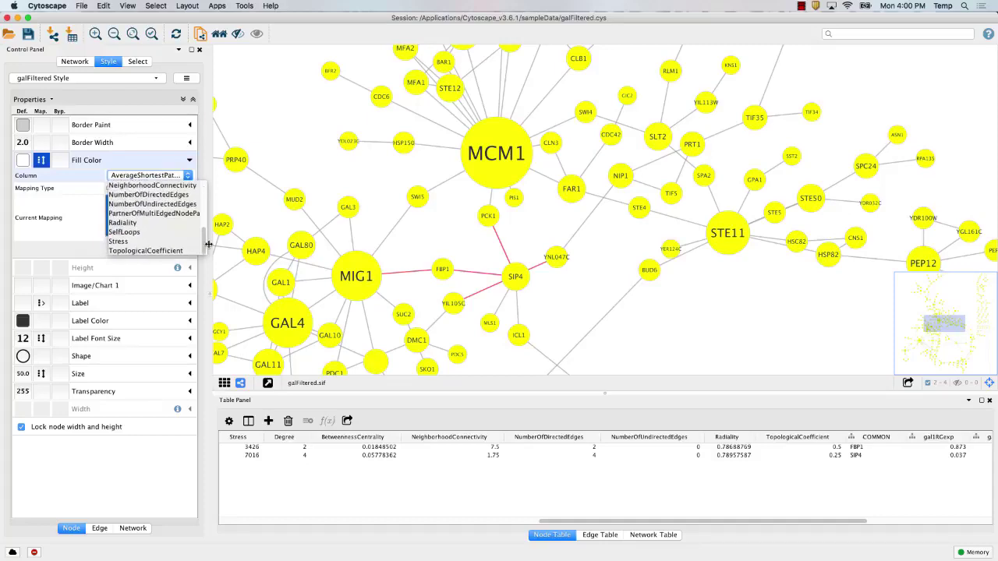
left_click(208, 243)
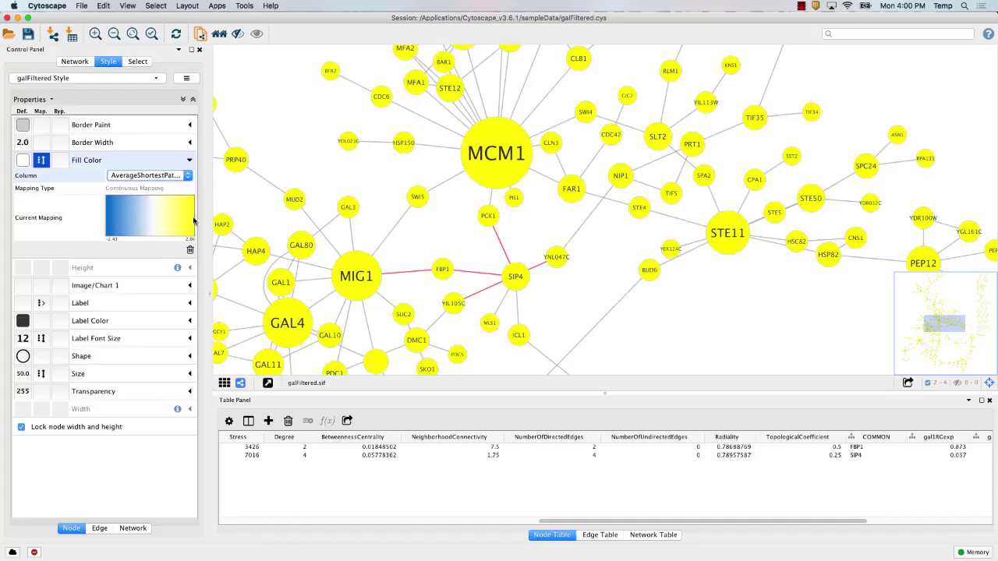
left_click(185, 176)
left_click_drag(205, 198, 206, 228)
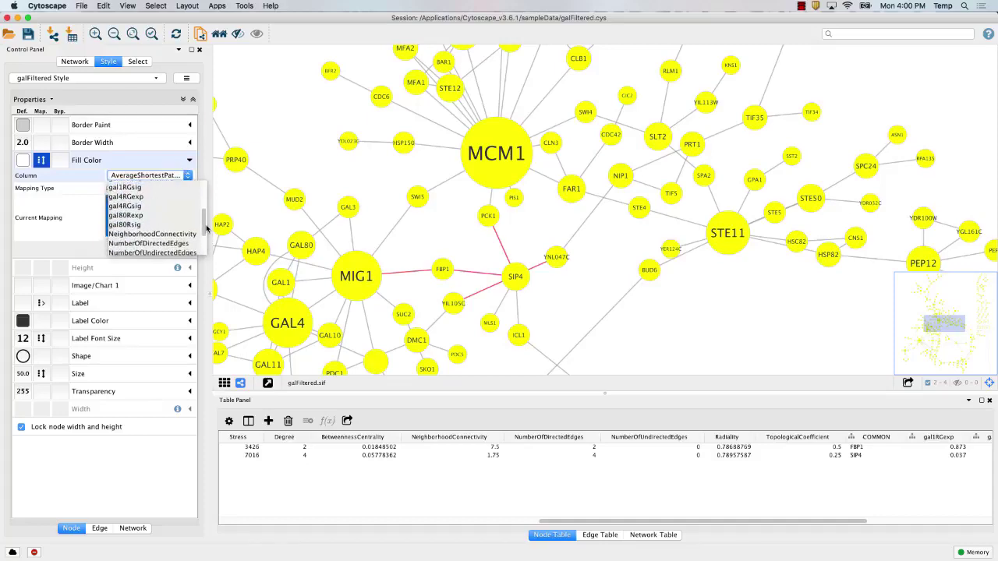
left_click(143, 215)
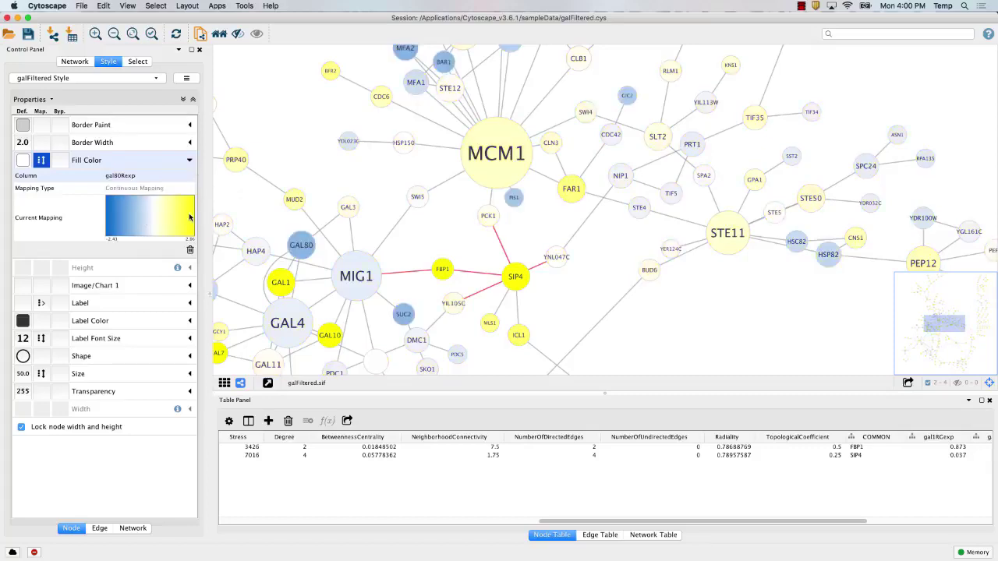
Change the node fill color of the gradient handle at 2.058 from the gal80Rexp mapping to magenta
left_click(166, 216)
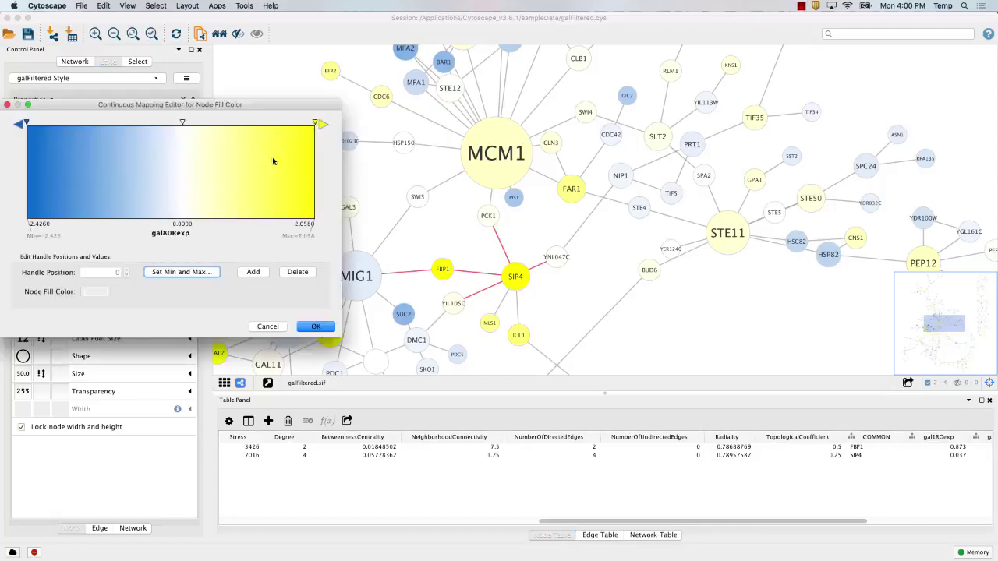
left_click(316, 123)
left_click(96, 292)
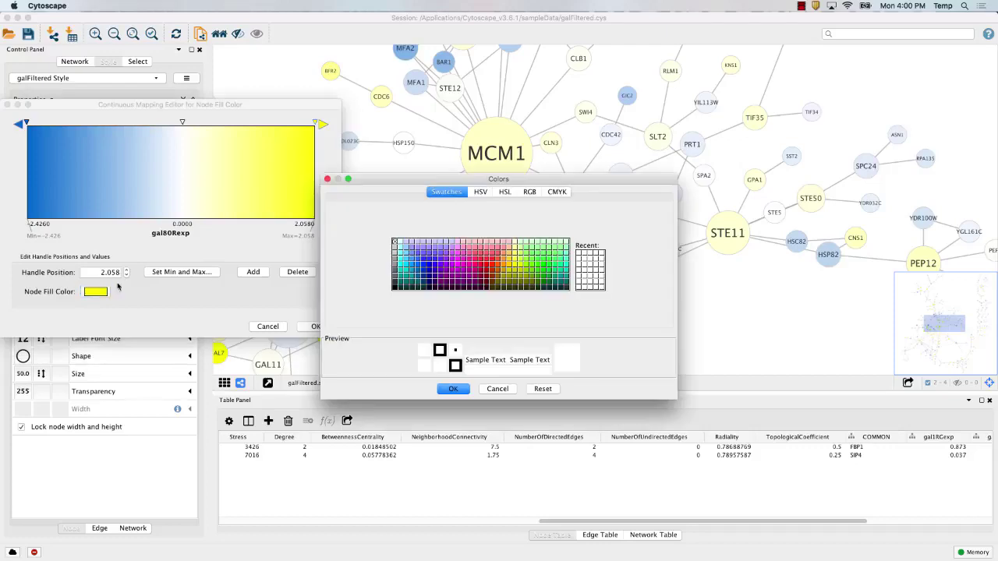
left_click(471, 267)
left_click(453, 388)
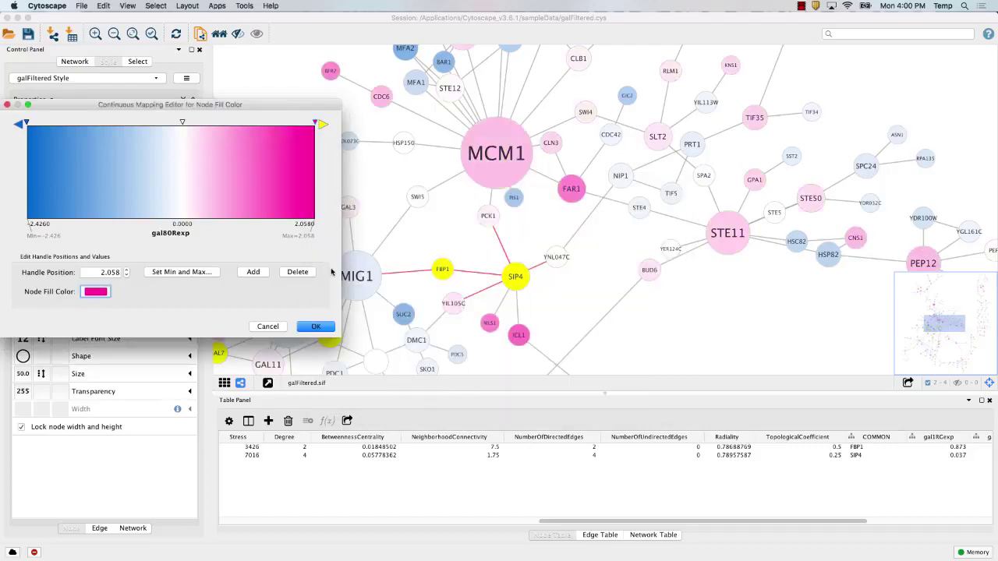
left_click(315, 327)
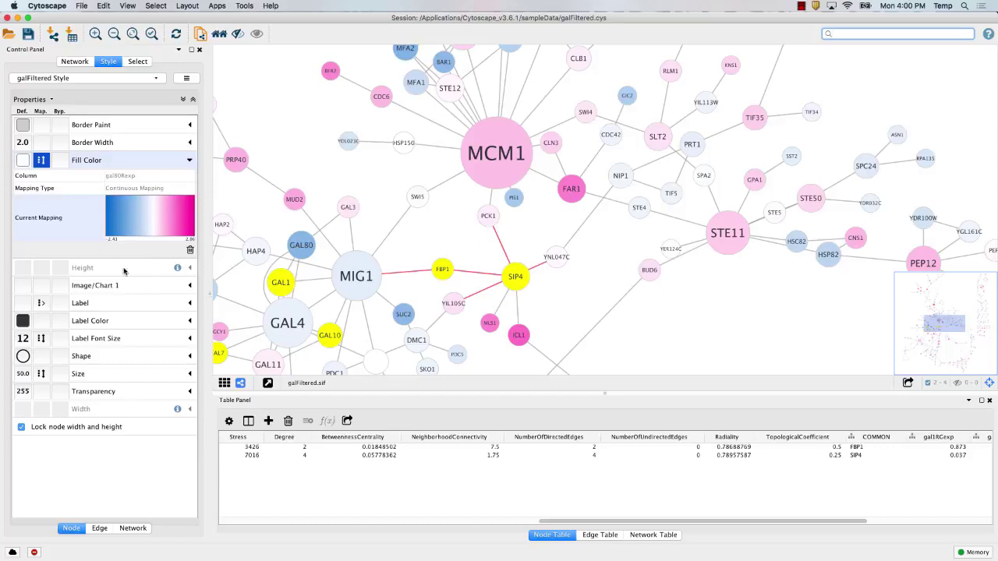
Review the continuous mapping gradient for node Fill Color, and clear the node selection in the network
left_click(144, 225)
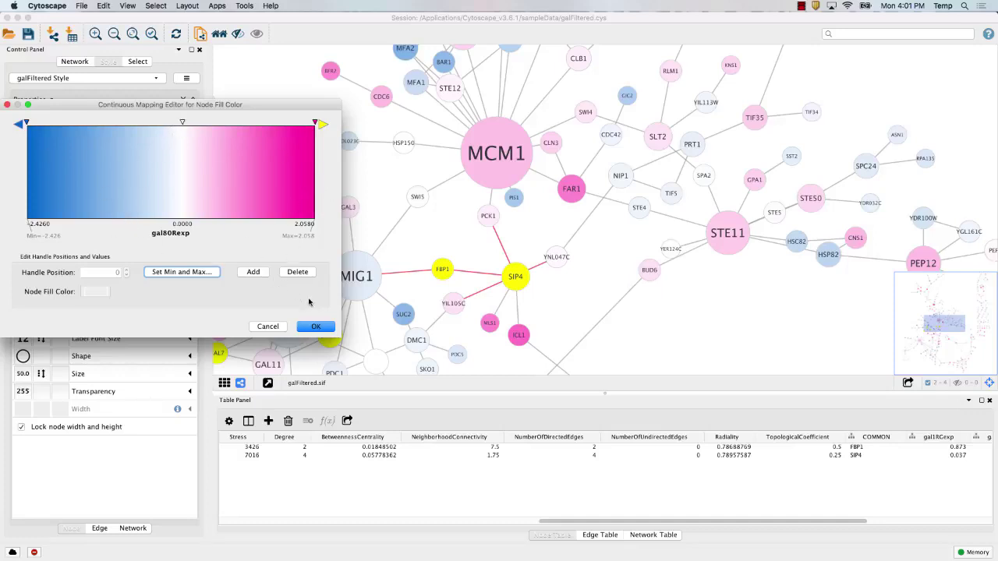
left_click(316, 327)
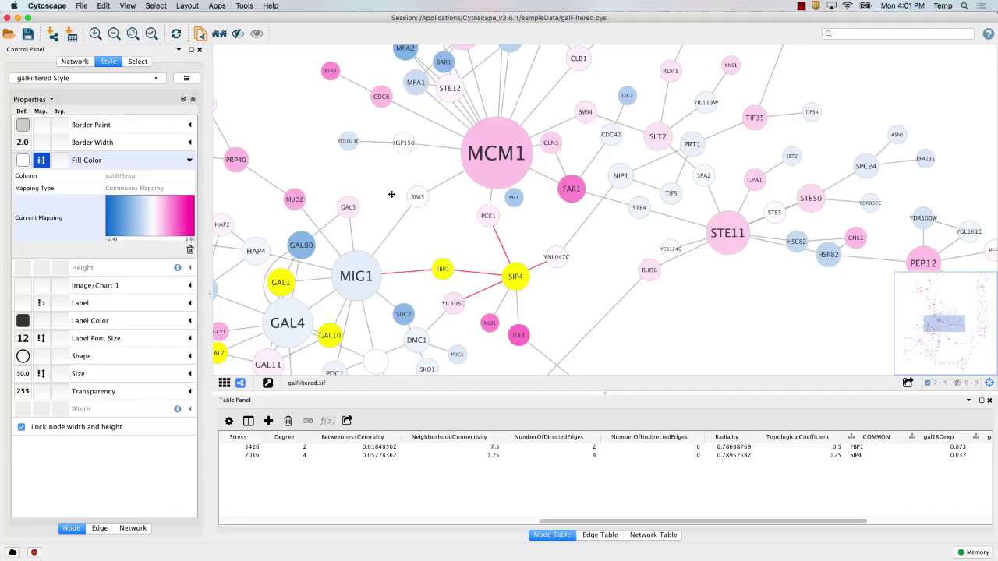
left_click(472, 191)
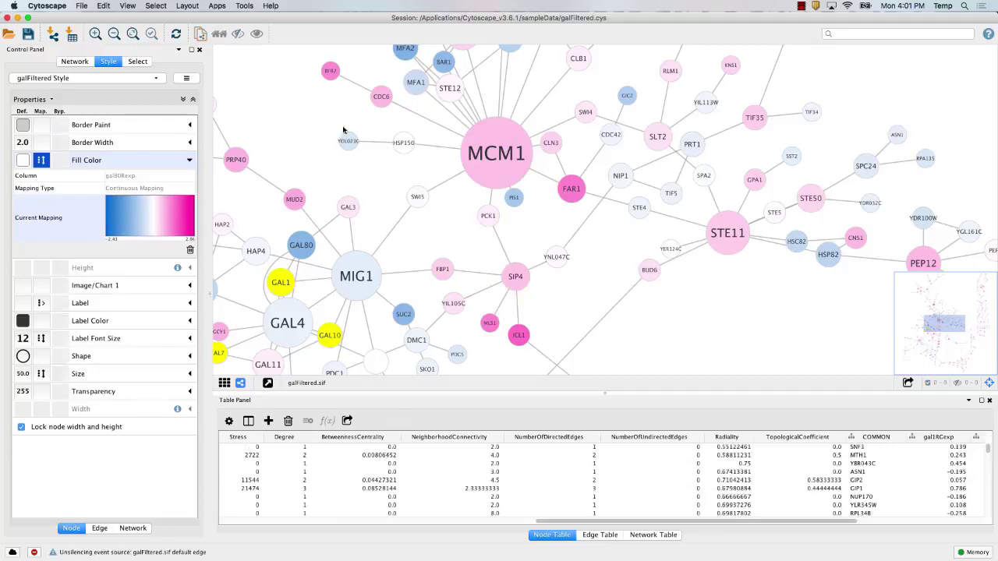
Lower the upper end of the degree.layout continuous mapping for node Size to about 82
left_click(188, 160)
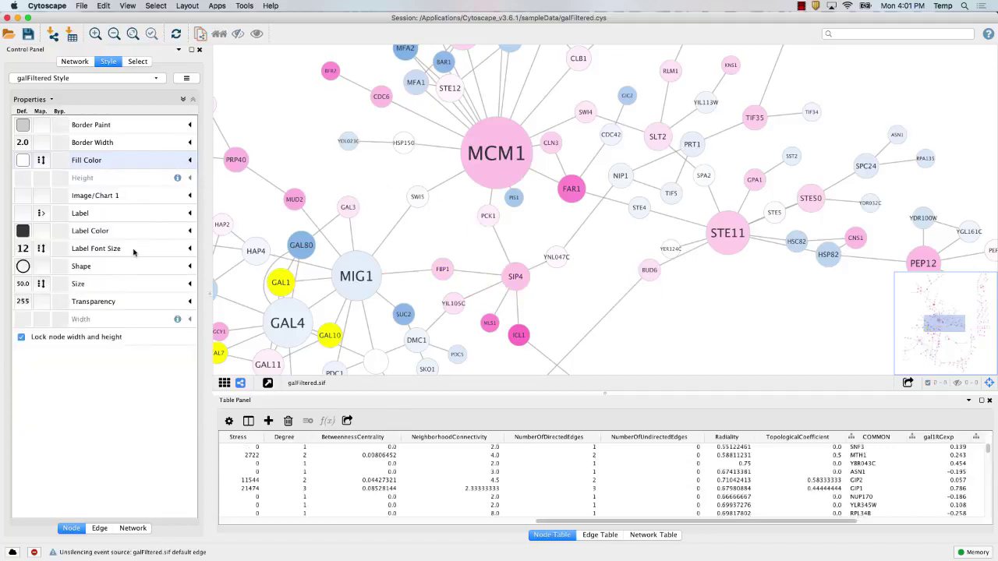
left_click(188, 284)
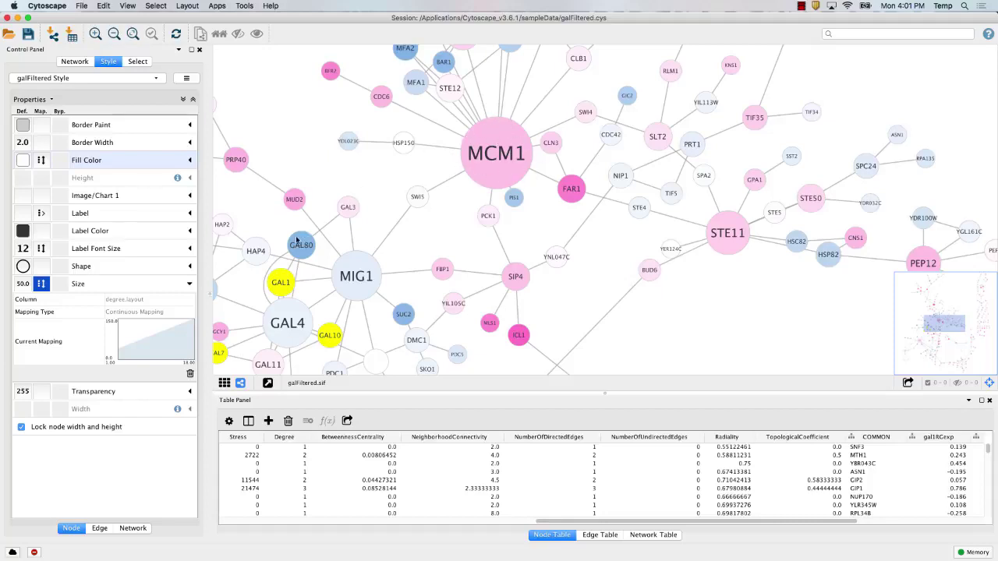
left_click(179, 329)
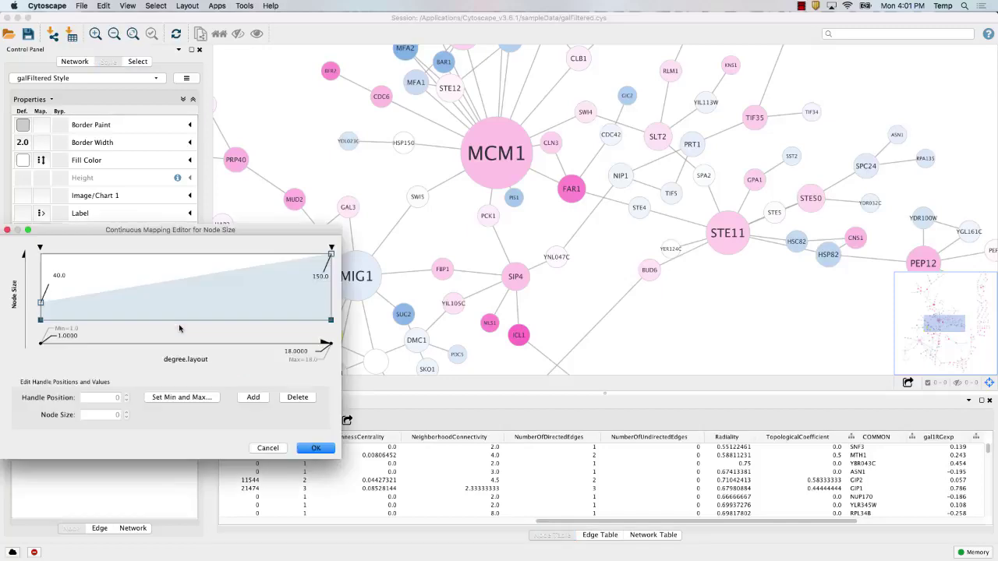
left_click_drag(330, 257, 313, 305)
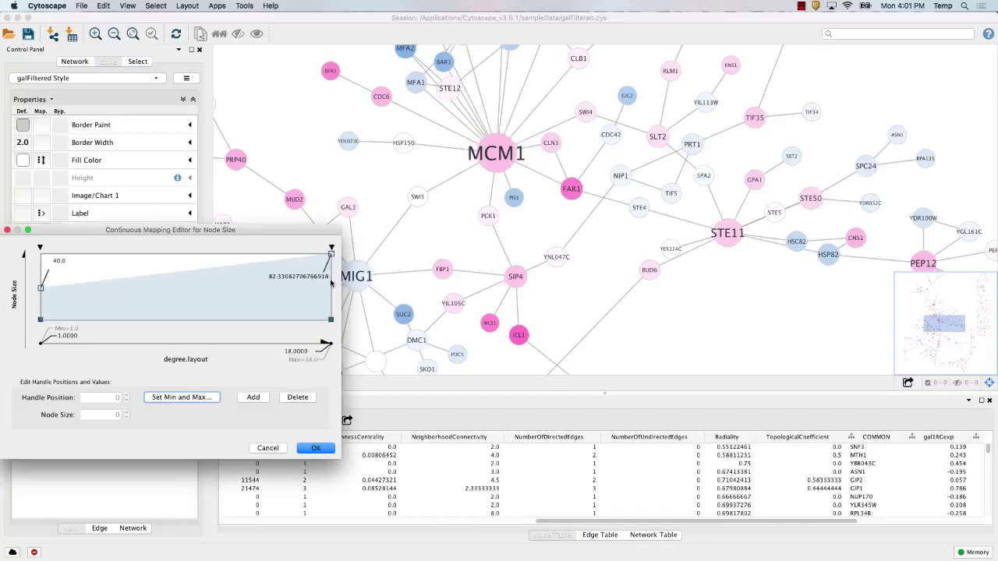
left_click(314, 447)
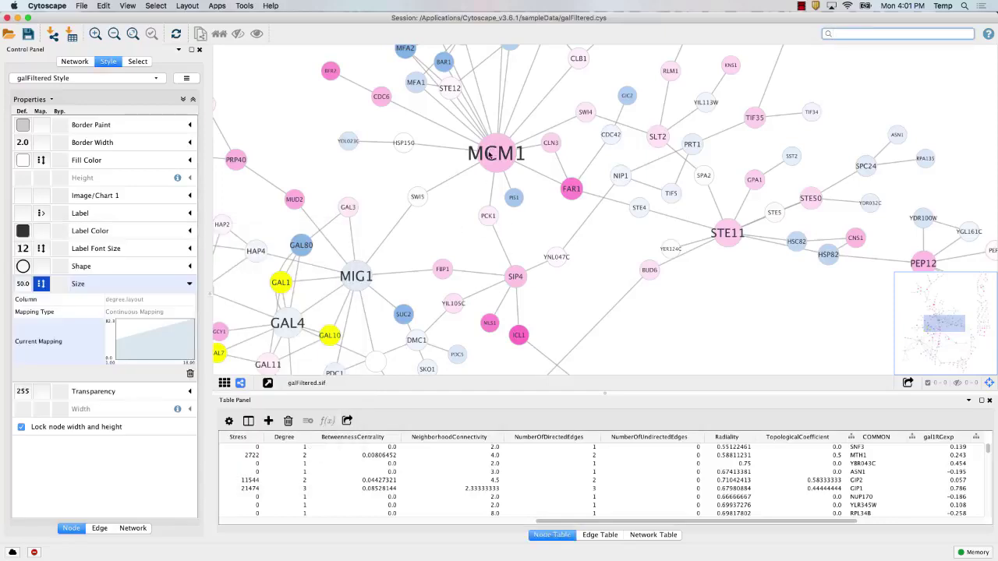
left_click(412, 167)
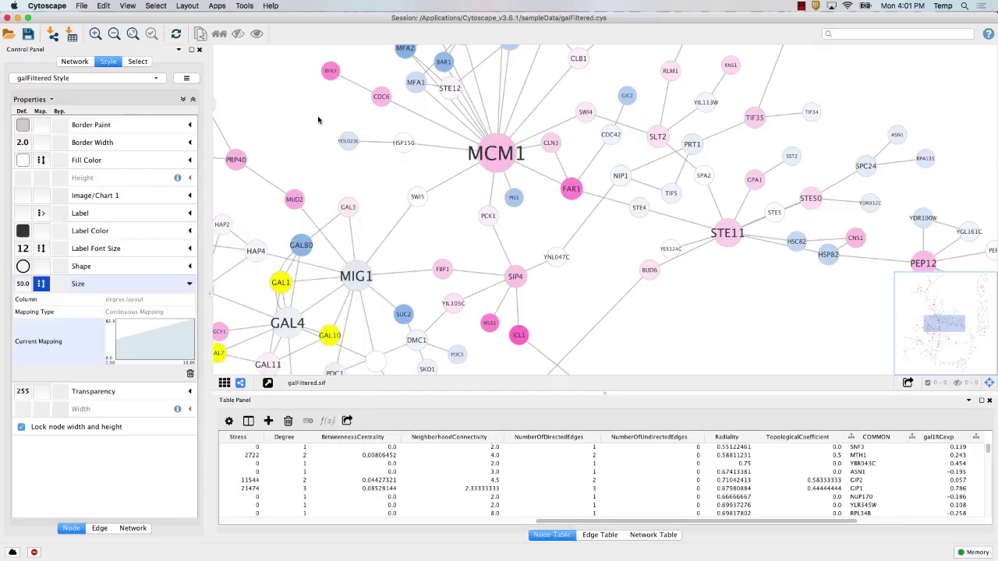
Set the fill color for values above the gal80Rexp maximum to light lavender, and move the GAL1 node beside MIG1
left_click(280, 284)
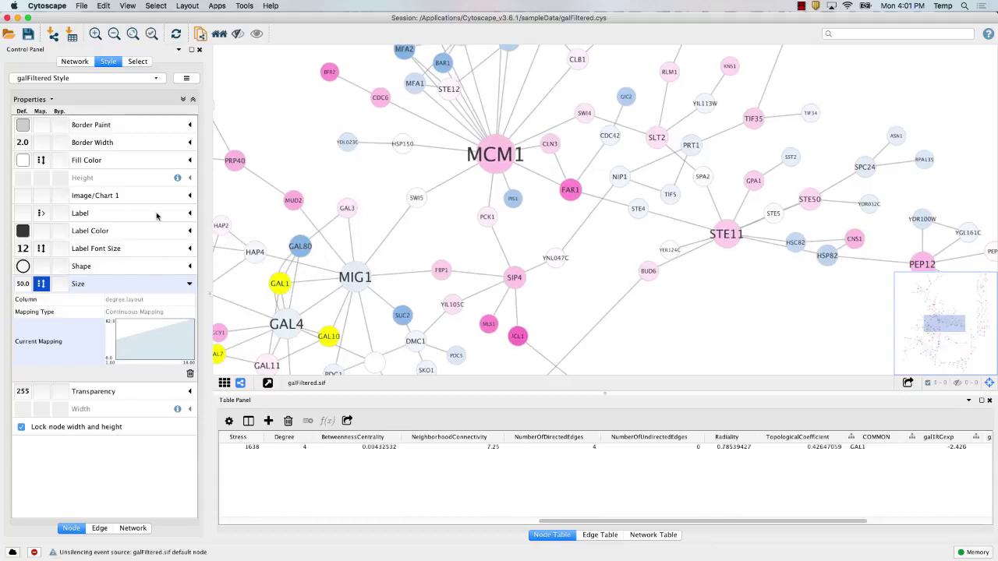
left_click(189, 161)
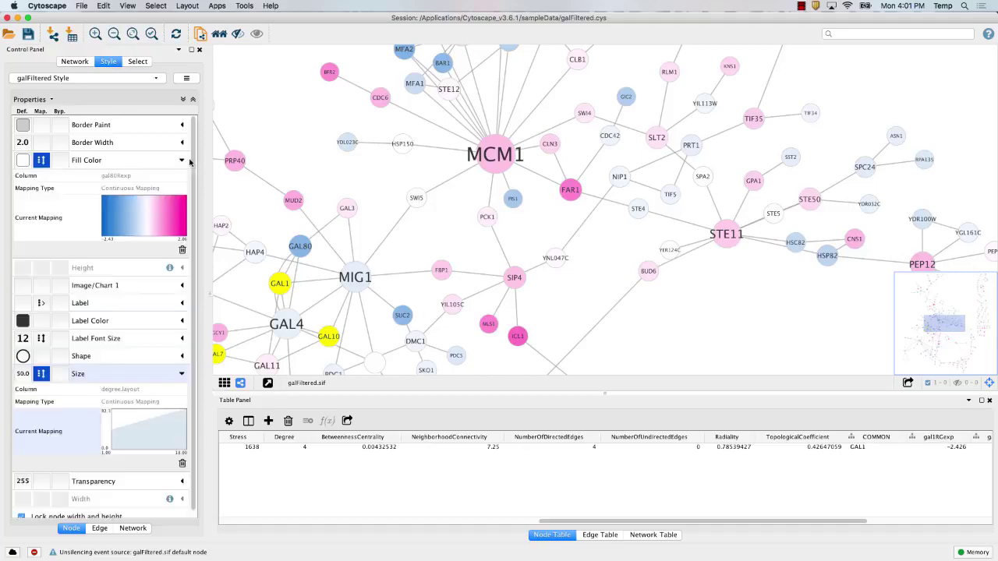
left_click(156, 207)
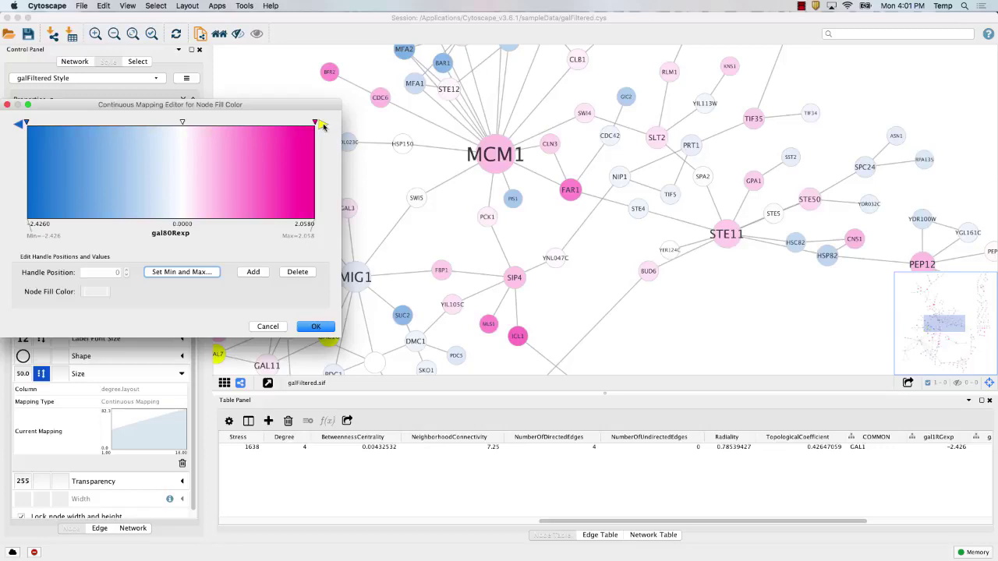
double_click(320, 123)
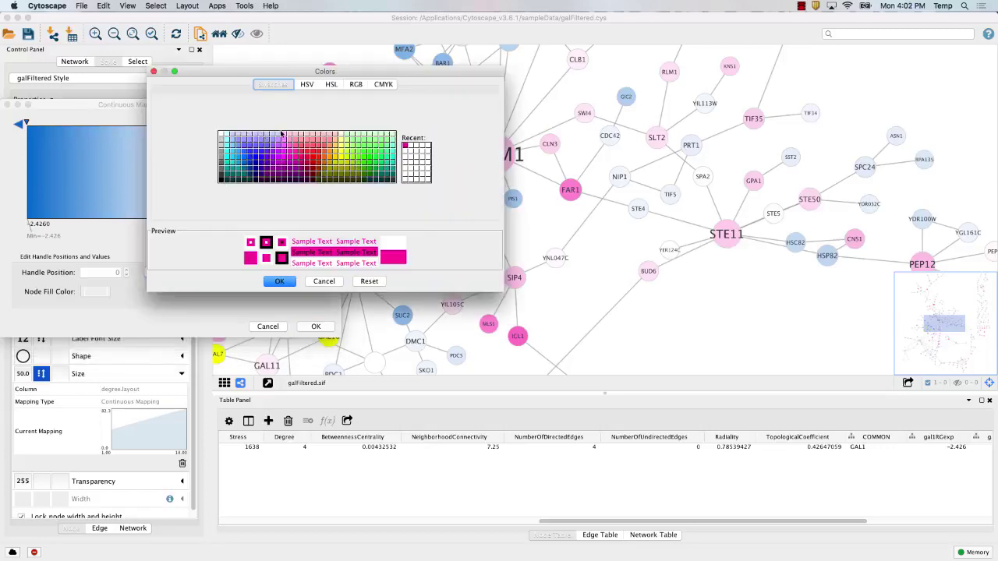
left_click(255, 135)
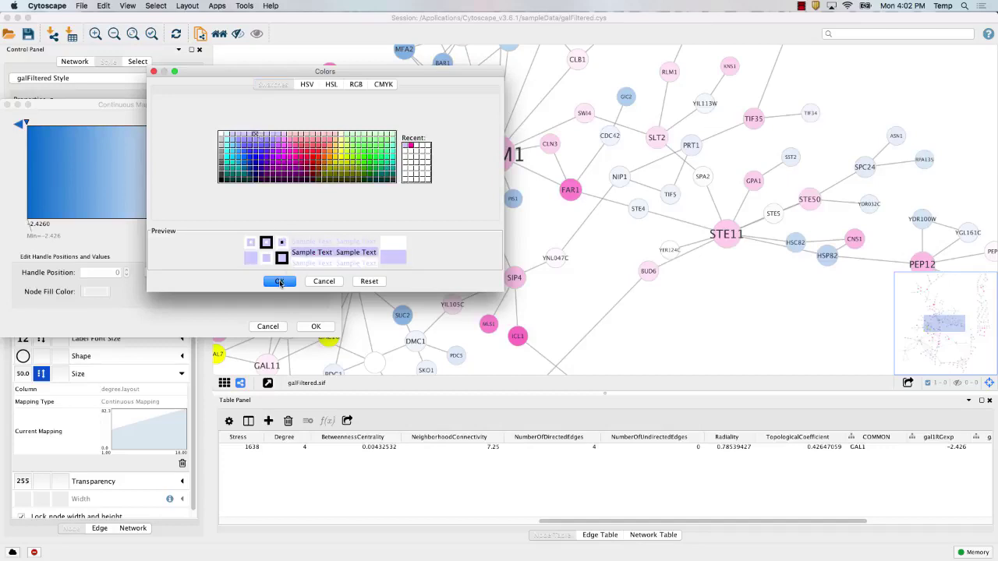
left_click(280, 283)
left_click(316, 326)
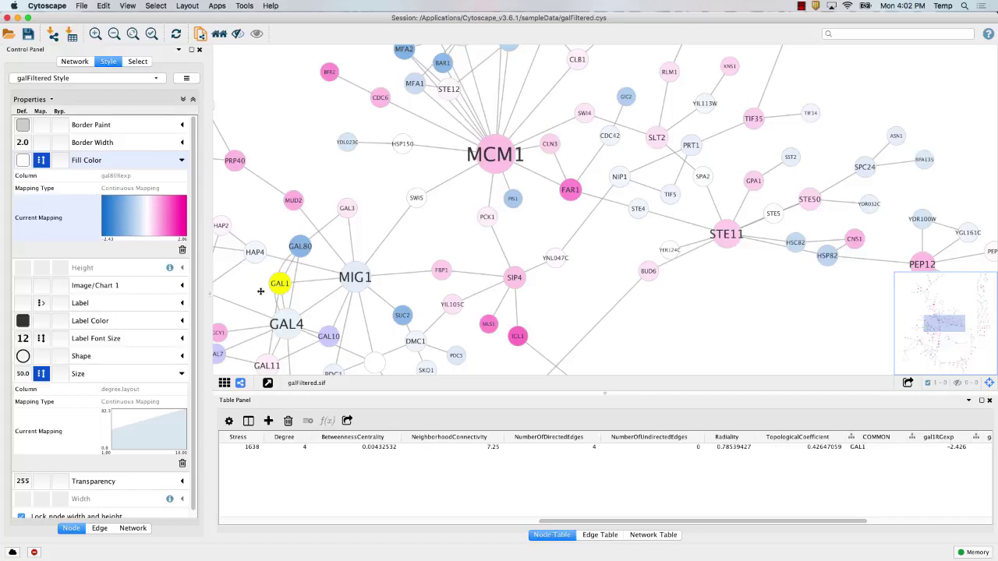
left_click_drag(282, 286, 323, 283)
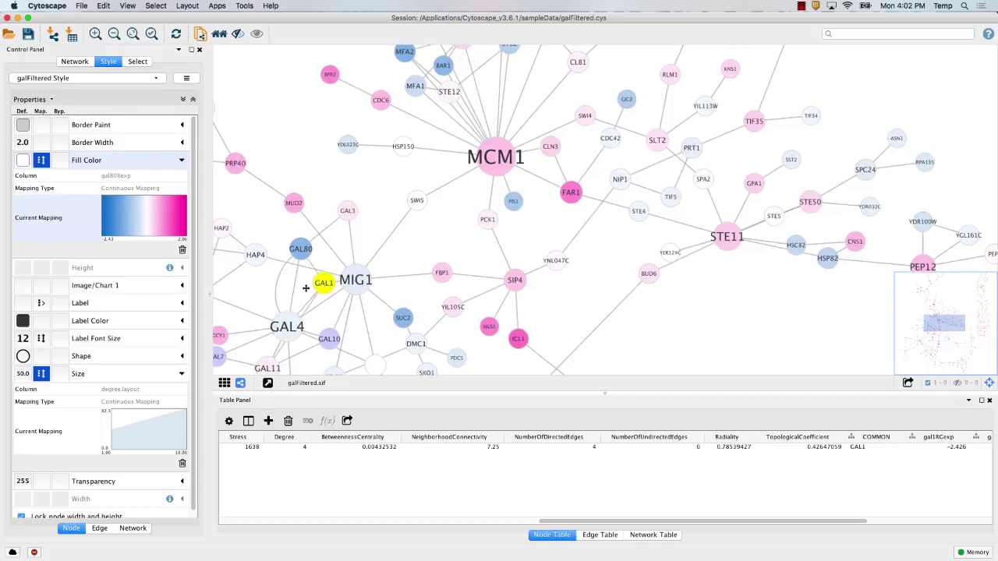
left_click(304, 286)
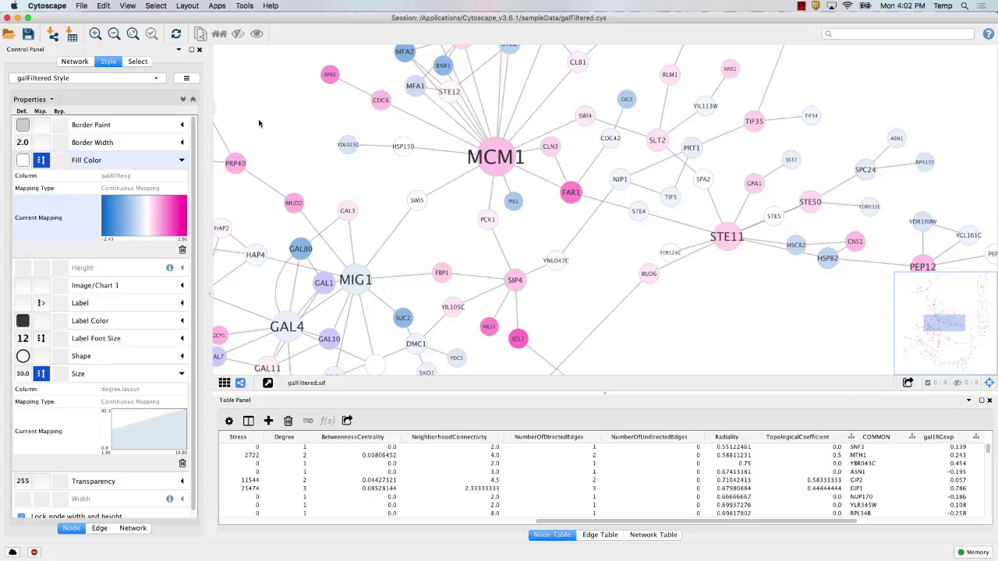
Switch to the PowerPoint presentation and start the slide show from the Cytoscape Demo slide
mouse_move(234, 558)
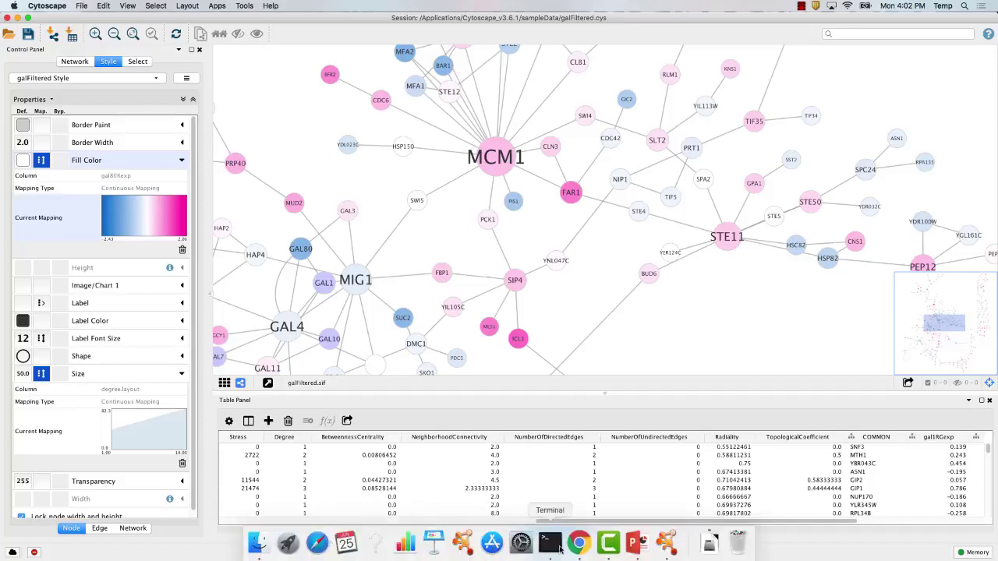
left_click(636, 545)
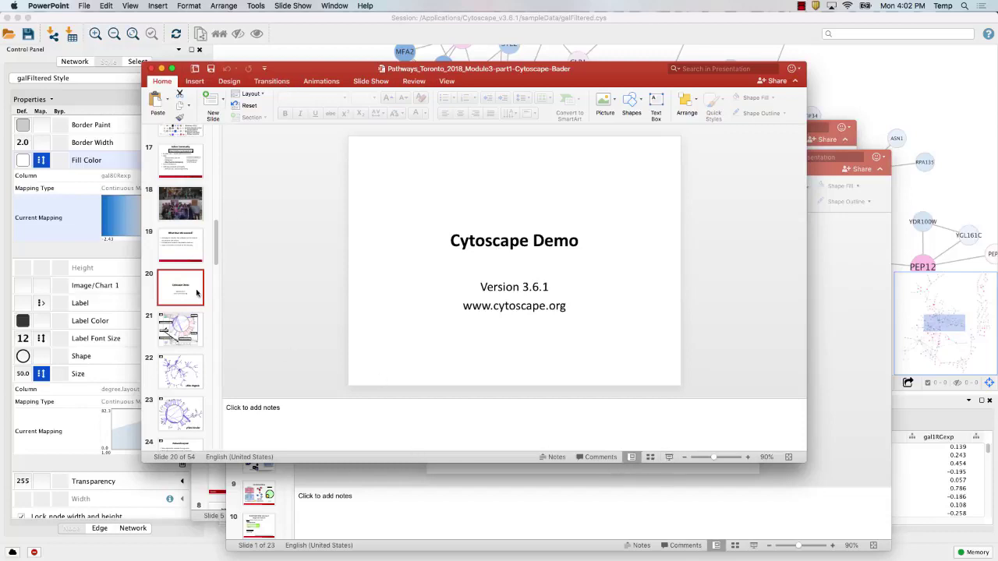
left_click(669, 457)
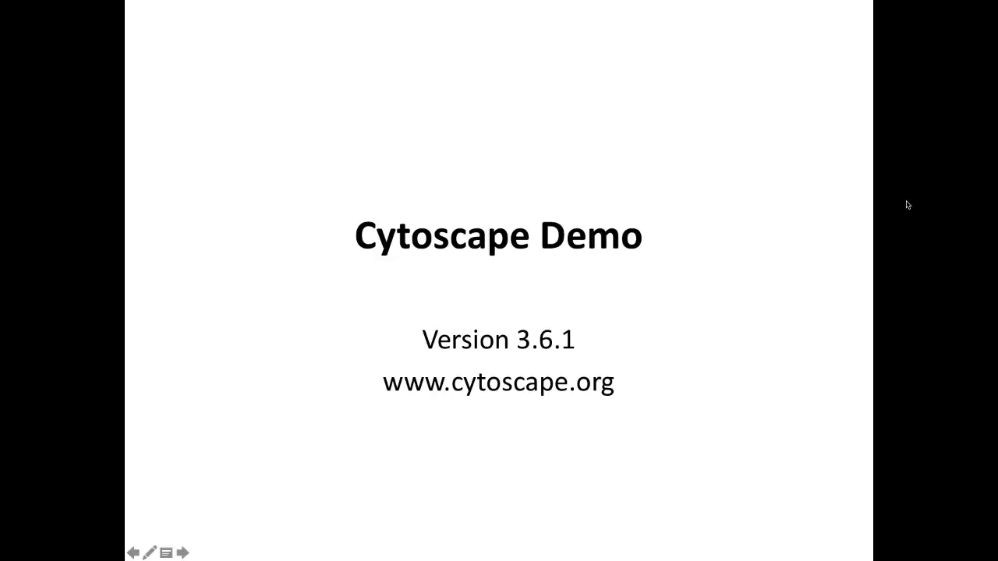
left_click(883, 390)
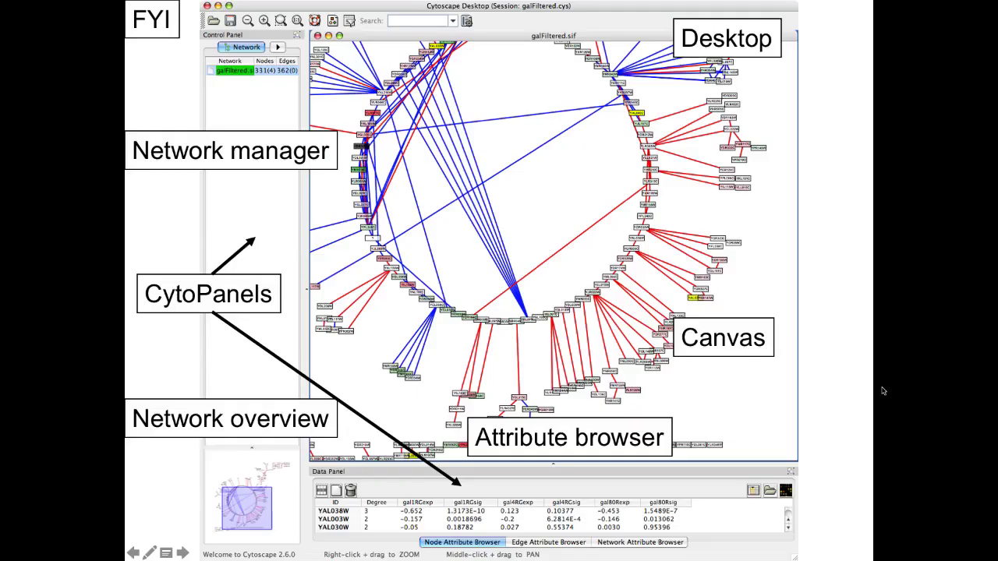
left_click(883, 390)
left_click(883, 391)
left_click(883, 390)
left_click(883, 391)
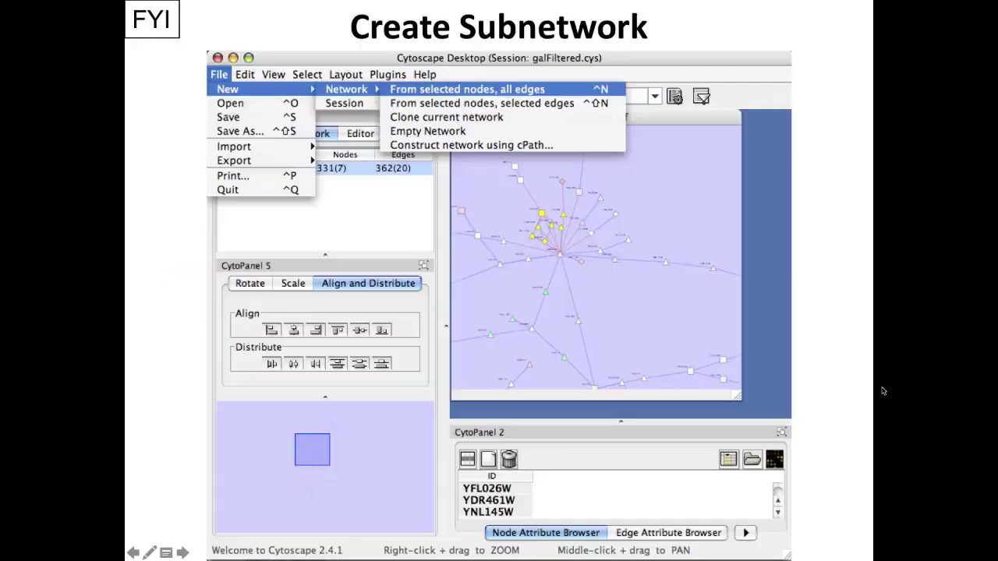
left_click(883, 390)
key("Right")
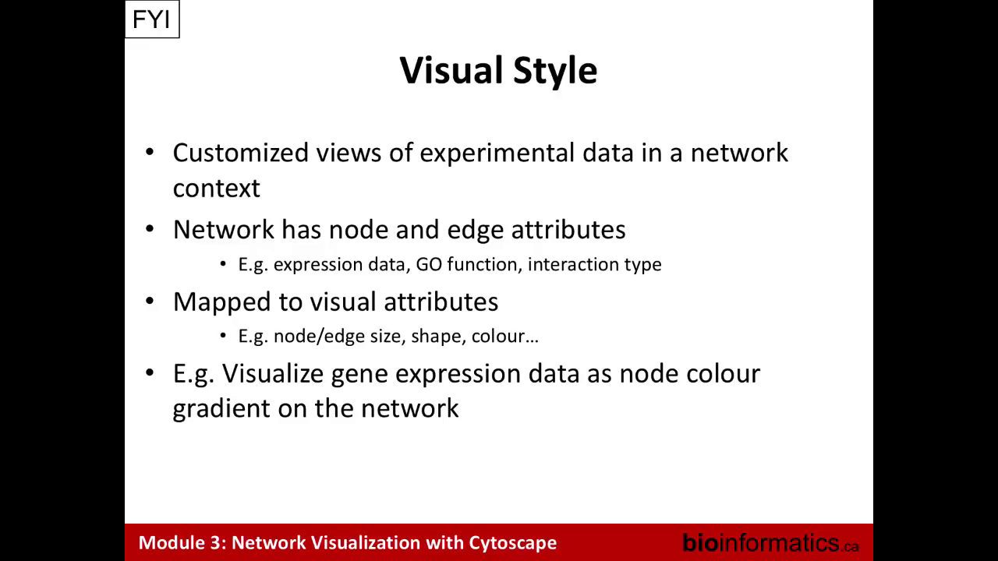
key("Right")
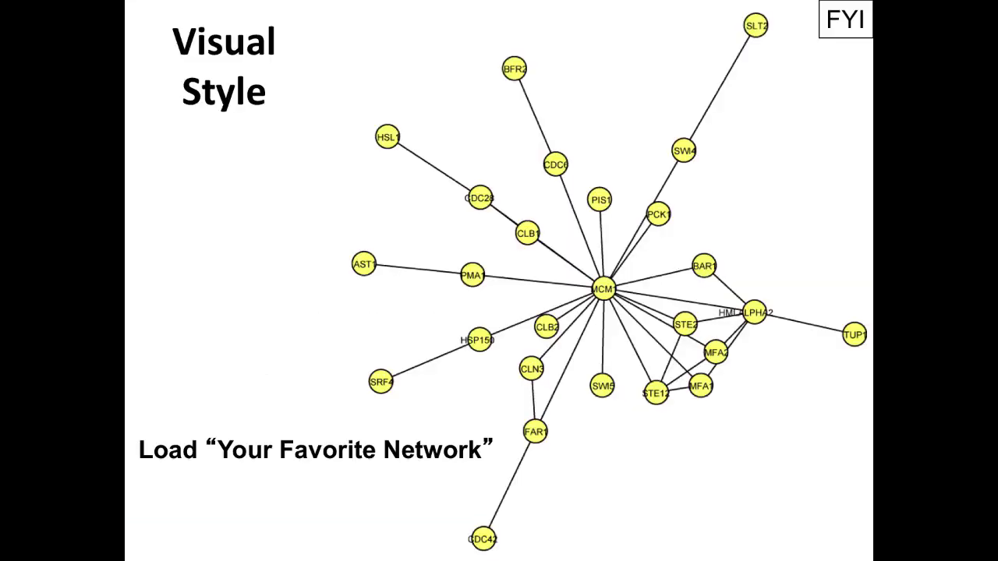
key("Right")
key("Right")
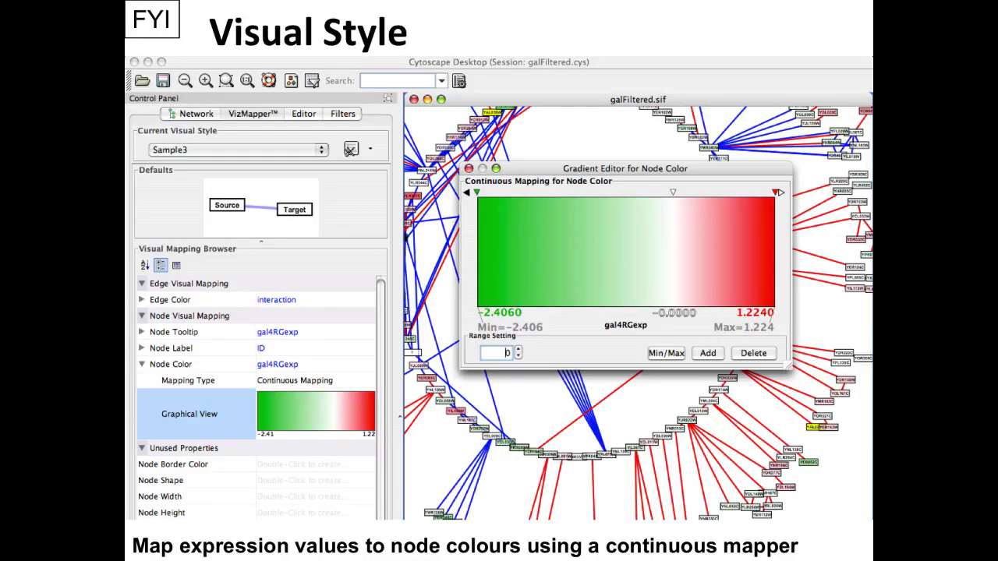
key("Right")
key("Right")
key("Right")
key("Right")
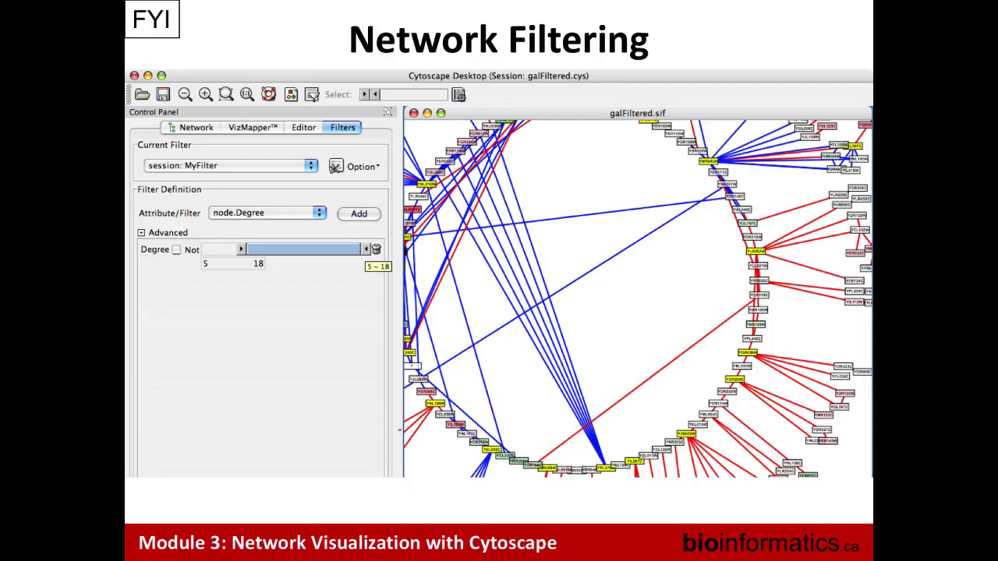
key("Right")
key("Right")
key("Right")
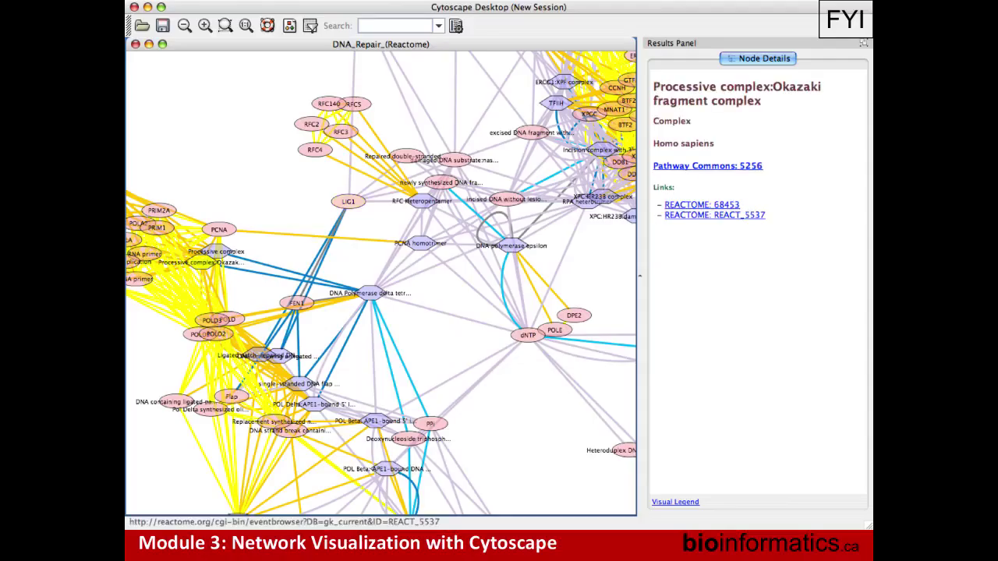